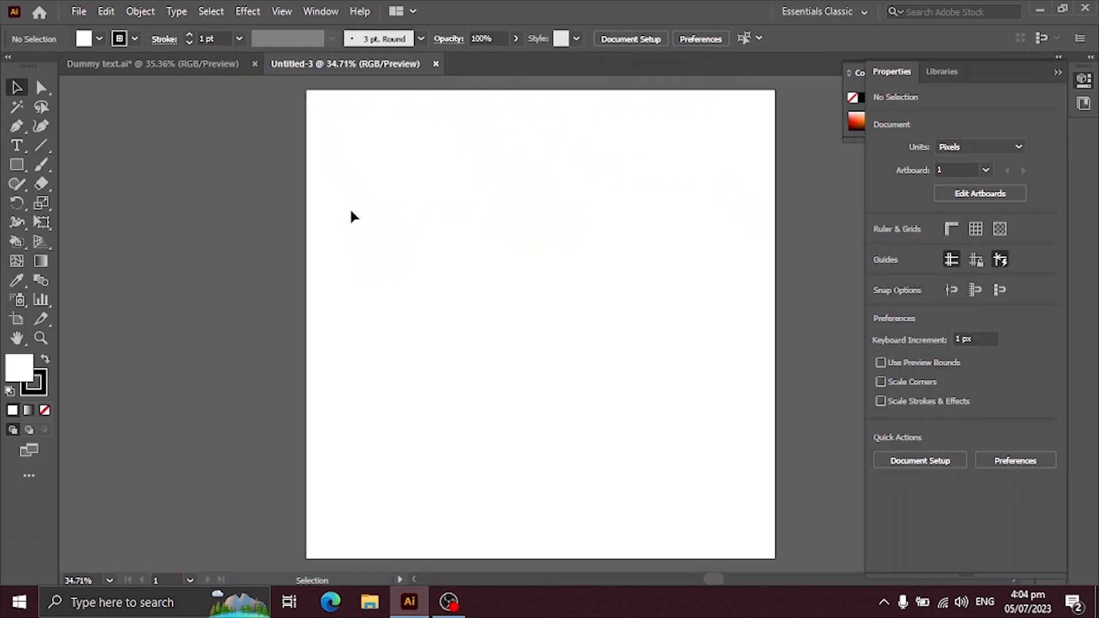
Draw a 1080 × 1080 px rectangle covering the whole artboard and remove its stroke.
click(16, 164)
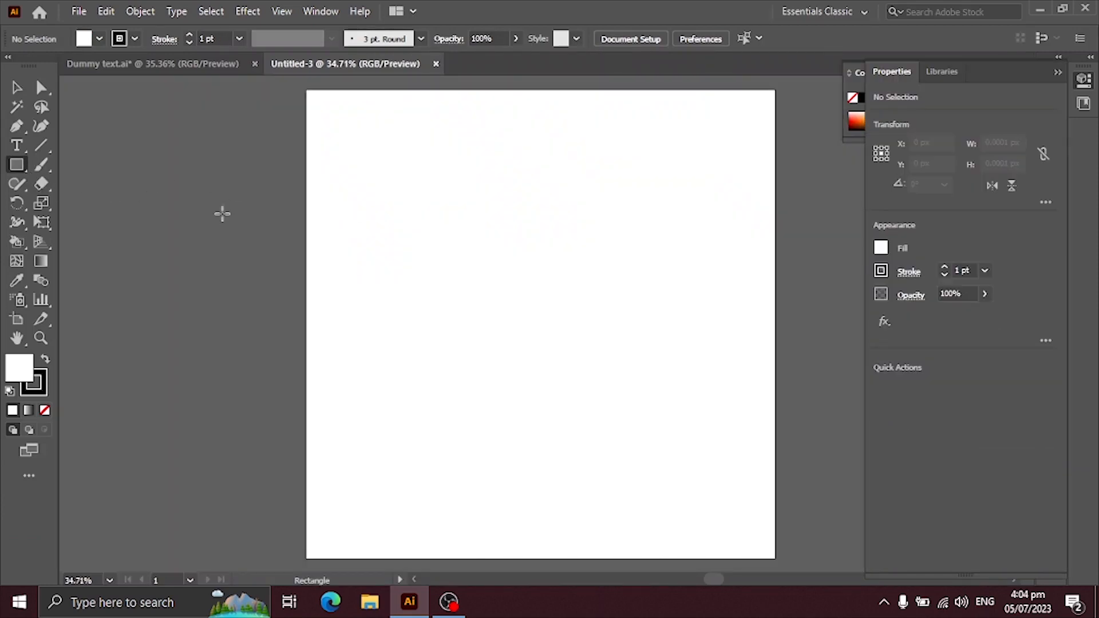
click(354, 215)
click(573, 326)
drag(305, 91, 776, 558)
click(16, 88)
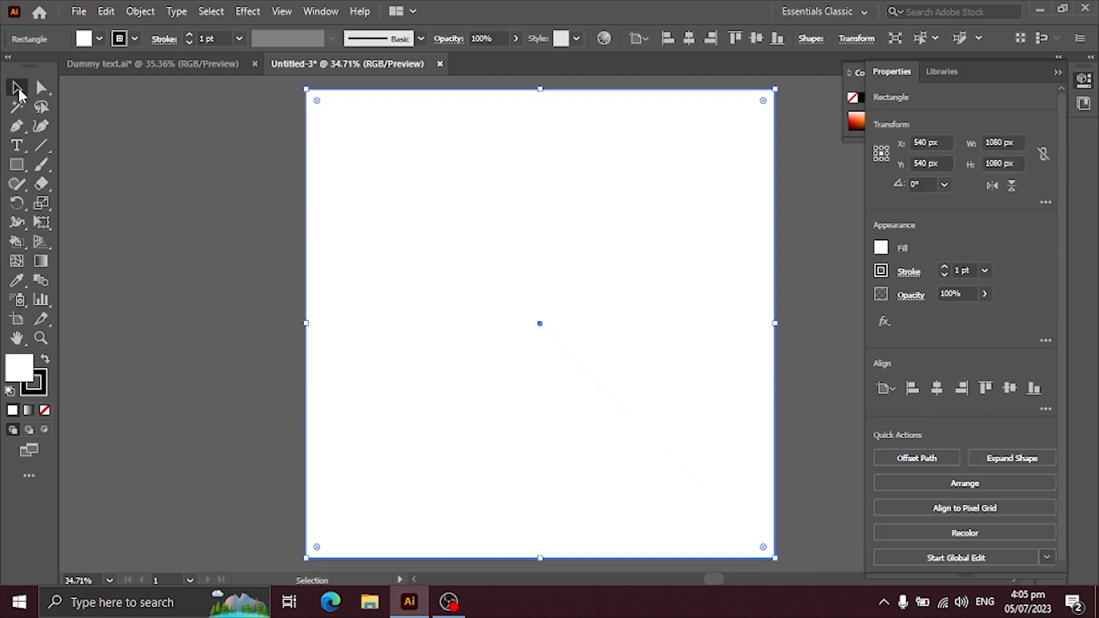
click(44, 410)
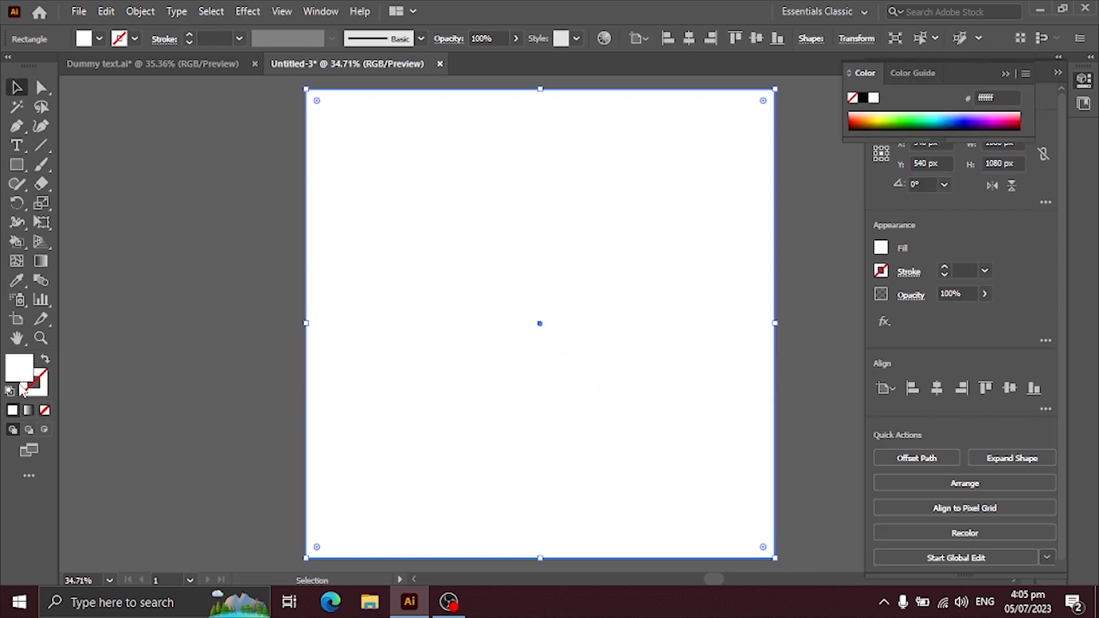
Fill the artboard-sized rectangle with grey d8d8d8.
double_click(17, 366)
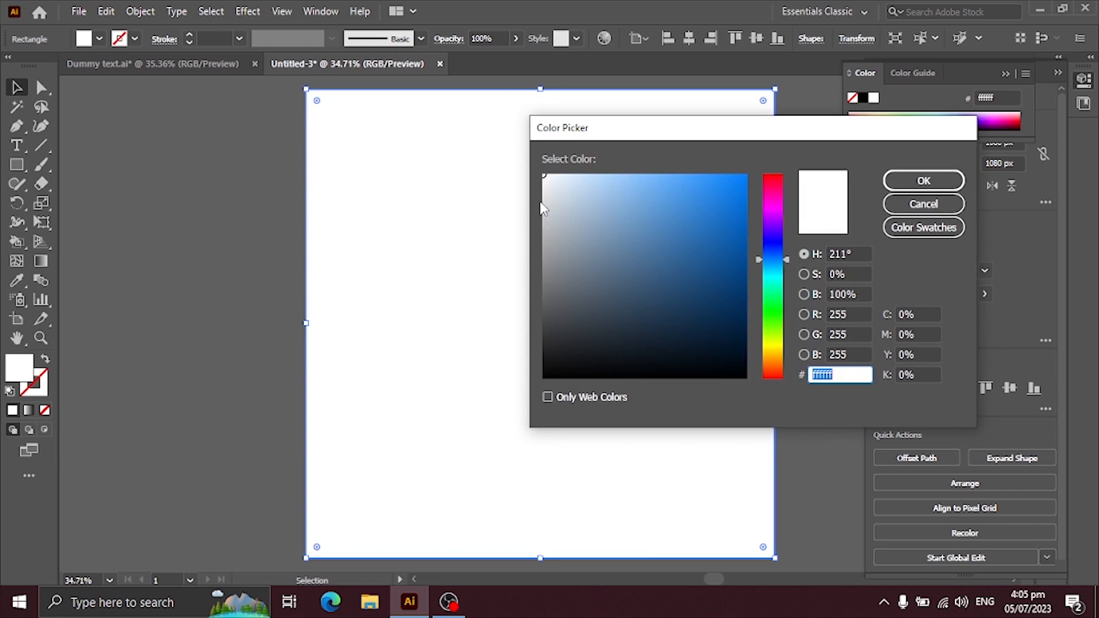
drag(544, 199, 539, 204)
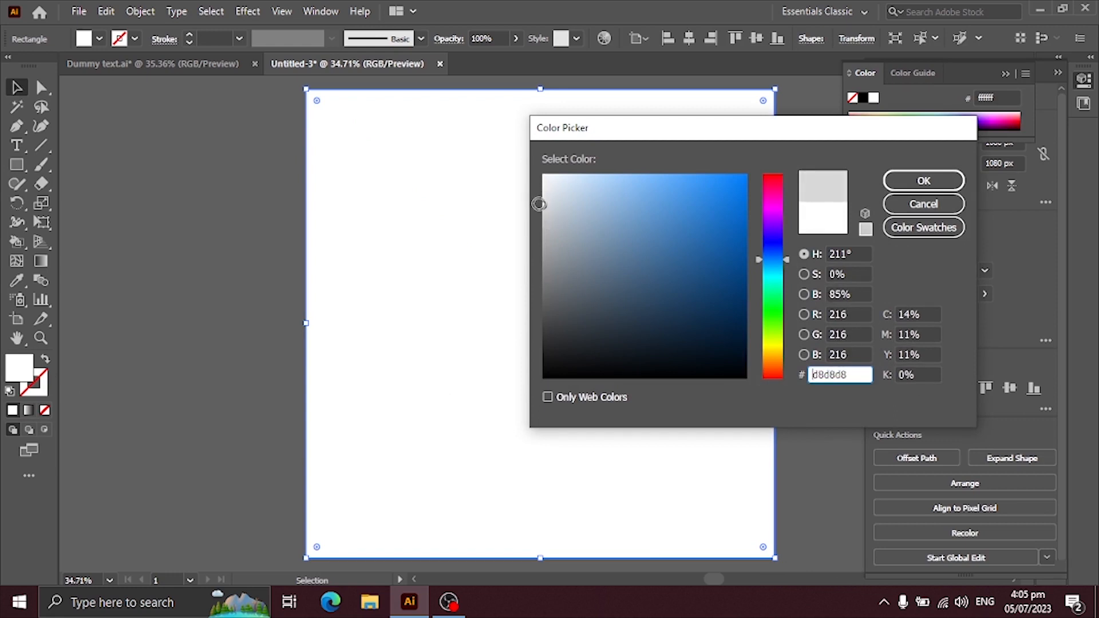
click(919, 181)
click(214, 235)
Set the background rectangle's fill to a lighter grey, eaeaea.
key(ctrl+a)
double_click(18, 367)
drag(544, 207, 543, 190)
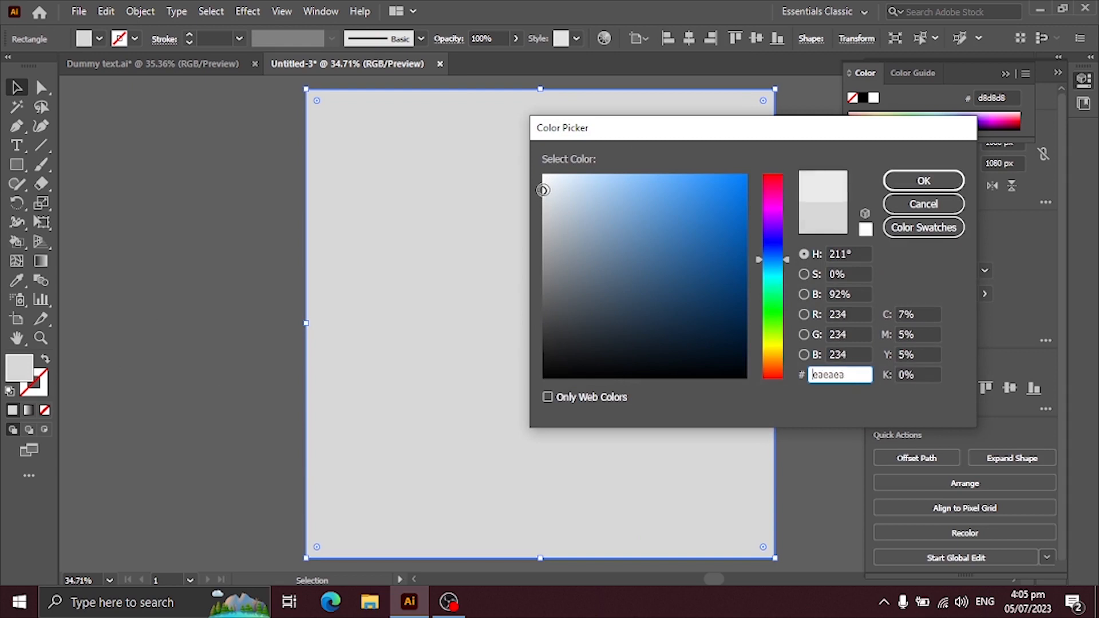
click(923, 180)
click(237, 243)
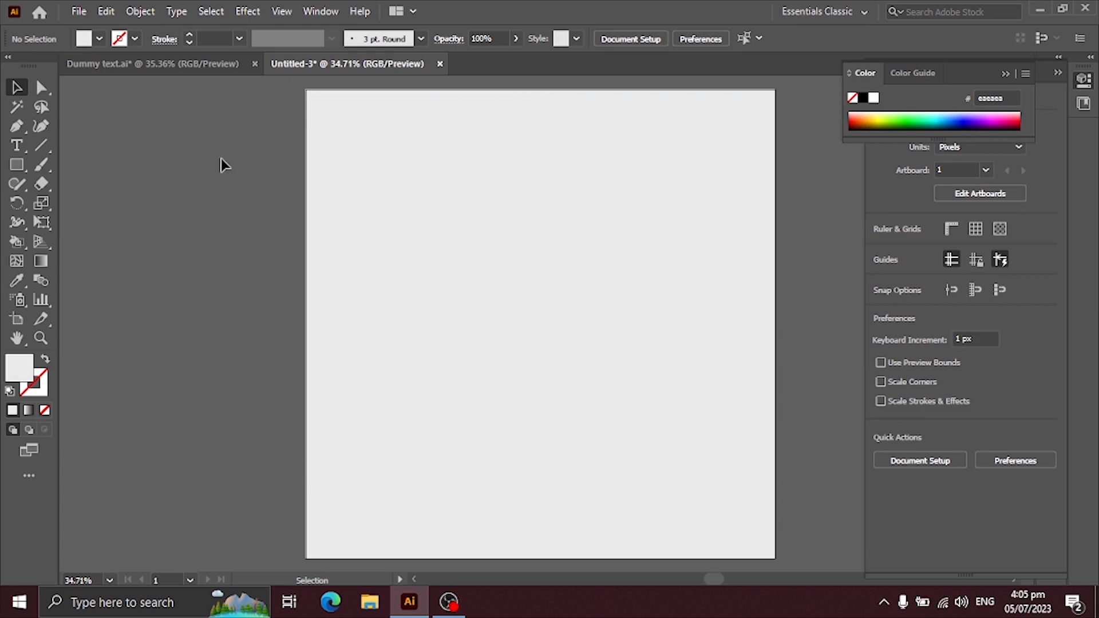
Lock the grey background rectangle.
drag(222, 159, 489, 432)
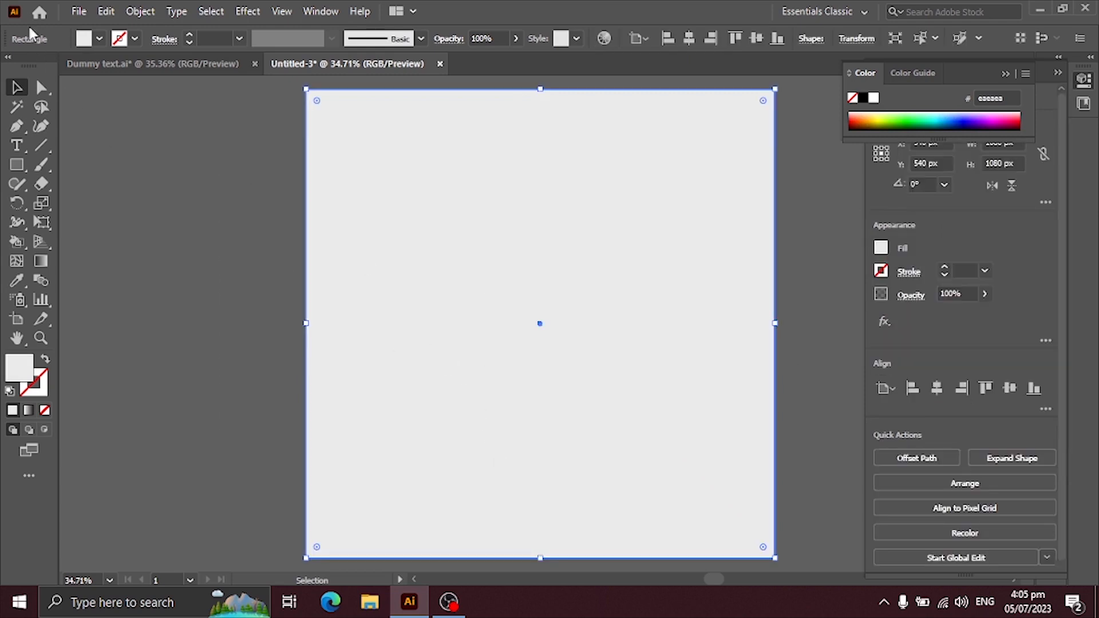
click(138, 17)
mouse_move(289, 117)
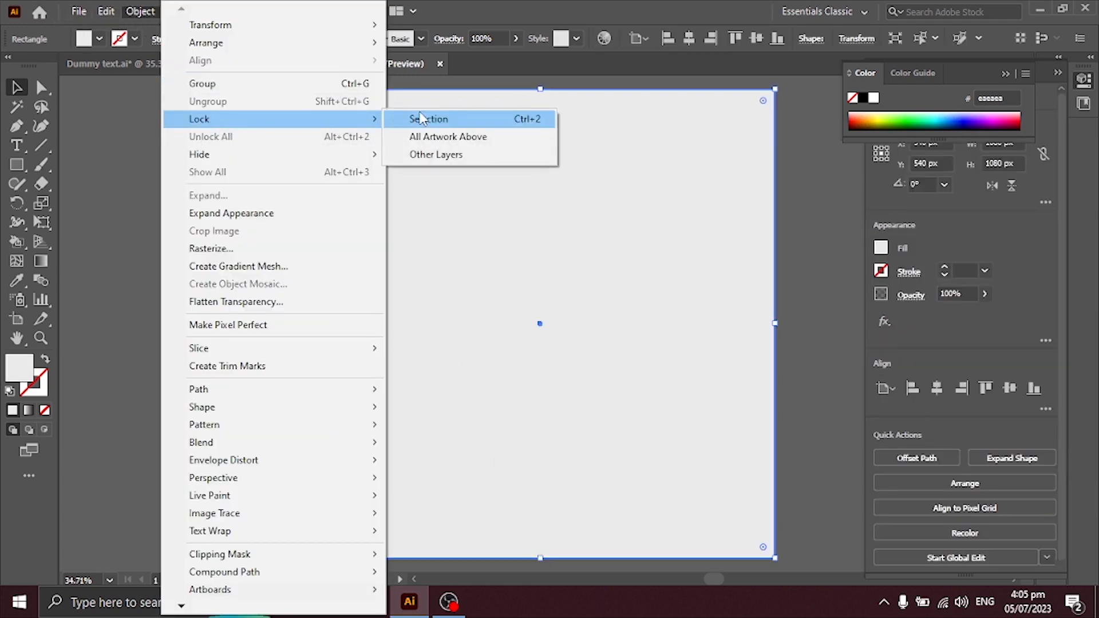
click(423, 119)
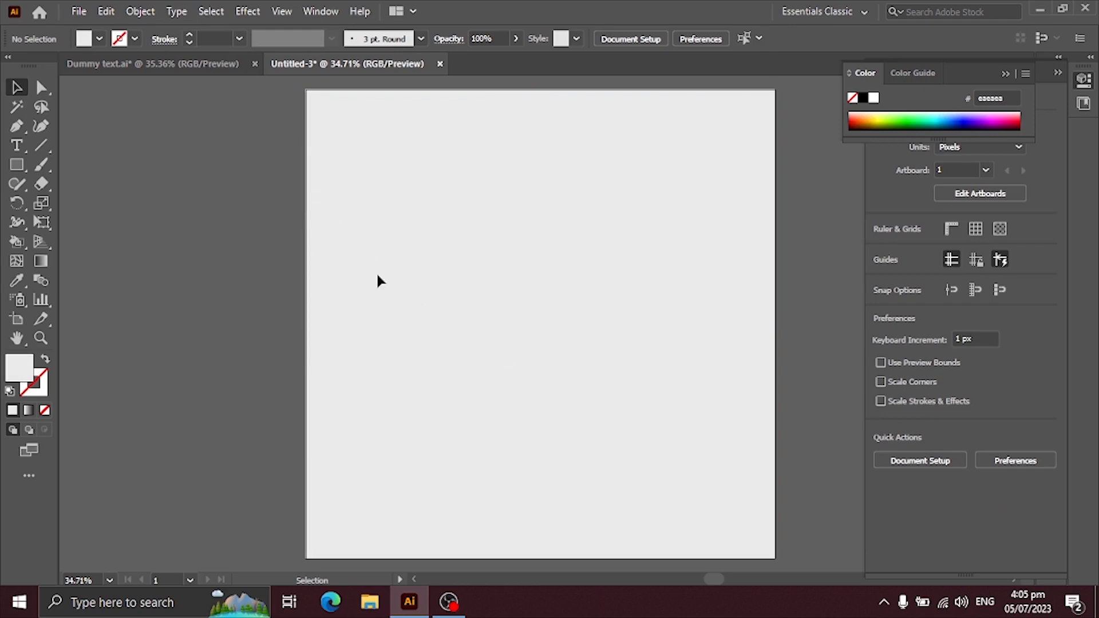
Bring the group of repeated outlined MARKETING text from Dummy text.ai into Untitled-3 and place it over the grey background.
click(110, 65)
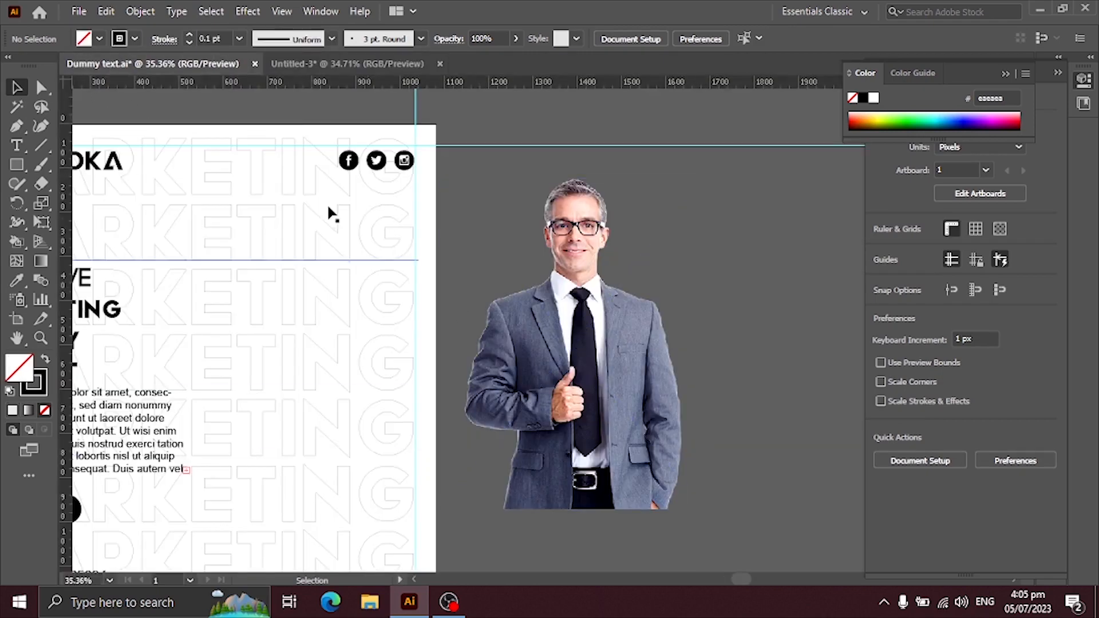
click(258, 250)
drag(261, 249, 585, 225)
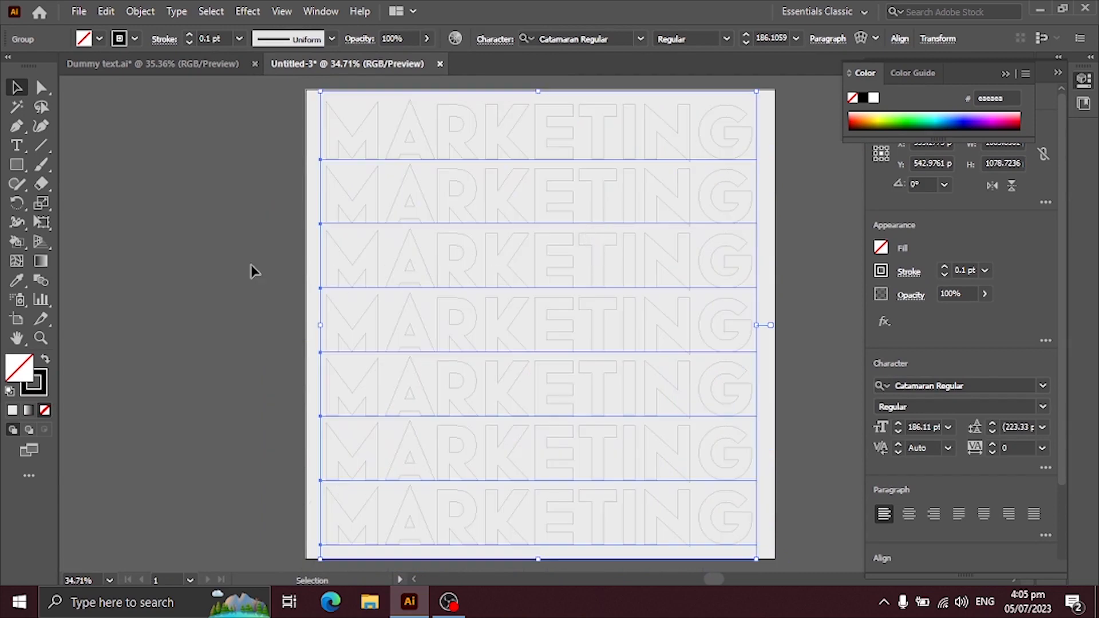
click(209, 257)
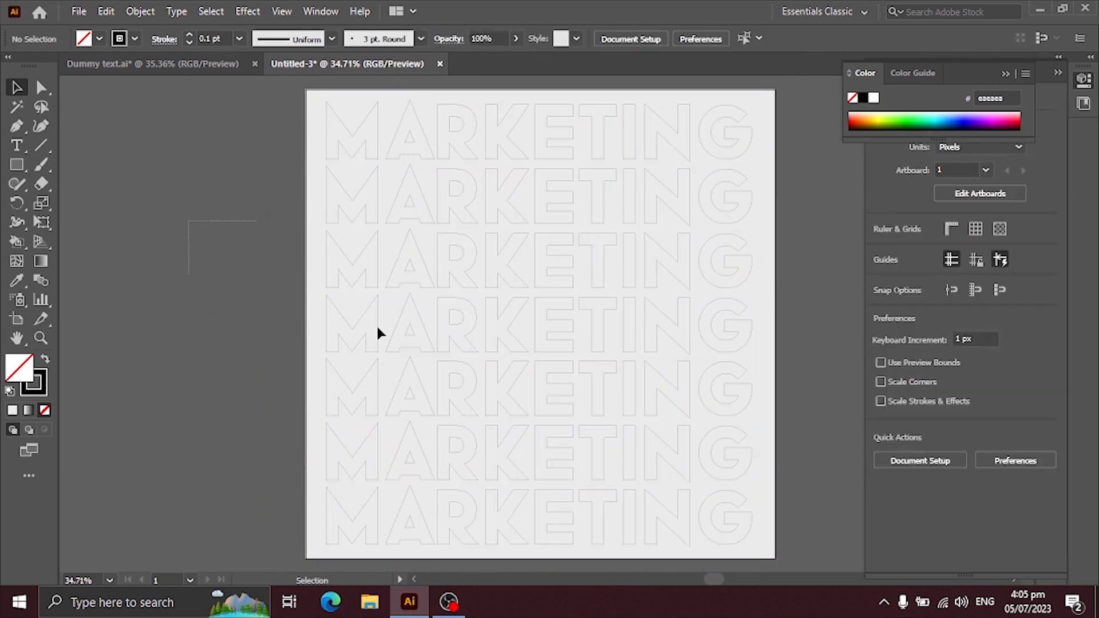
Reduce the opacity of the MARKETING text group to 56%.
click(502, 395)
click(427, 39)
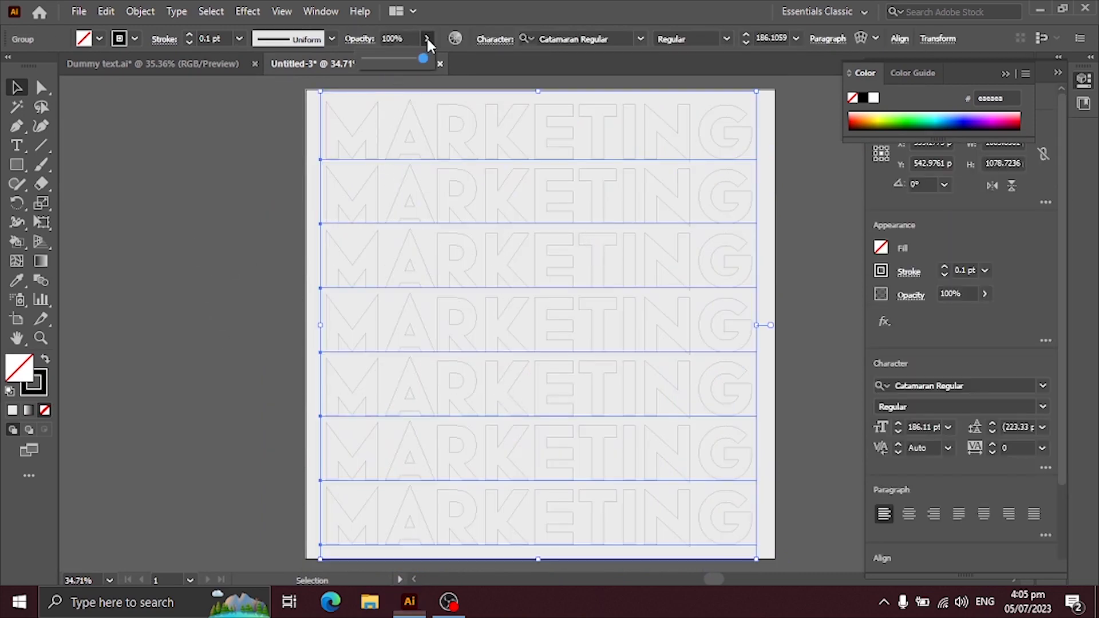
drag(401, 59, 398, 59)
click(267, 326)
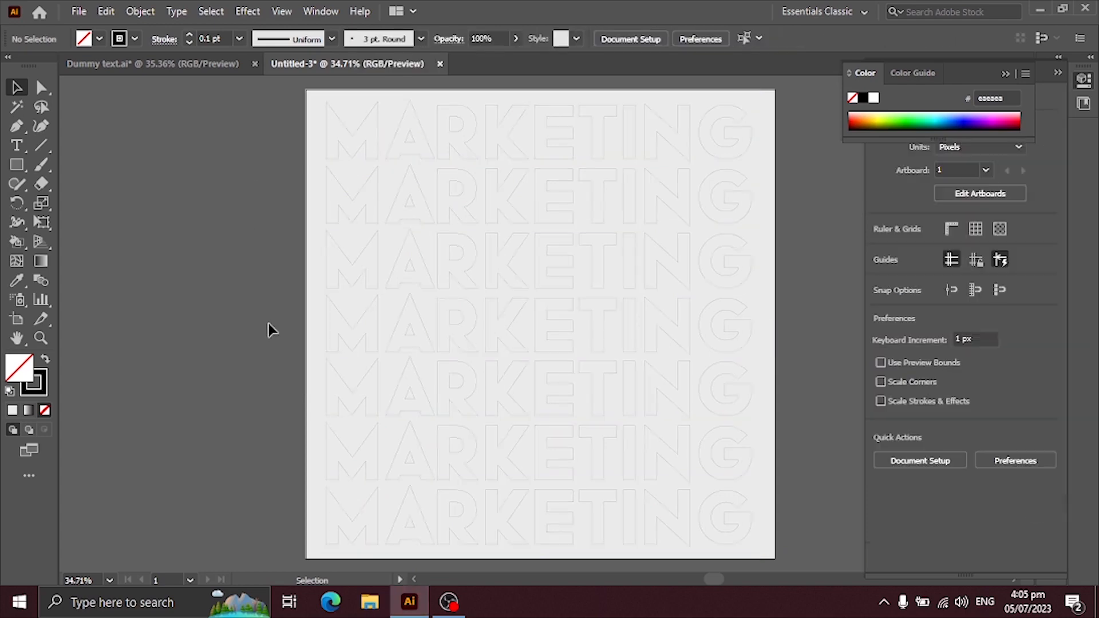
Lock the MARKETING text group.
click(456, 455)
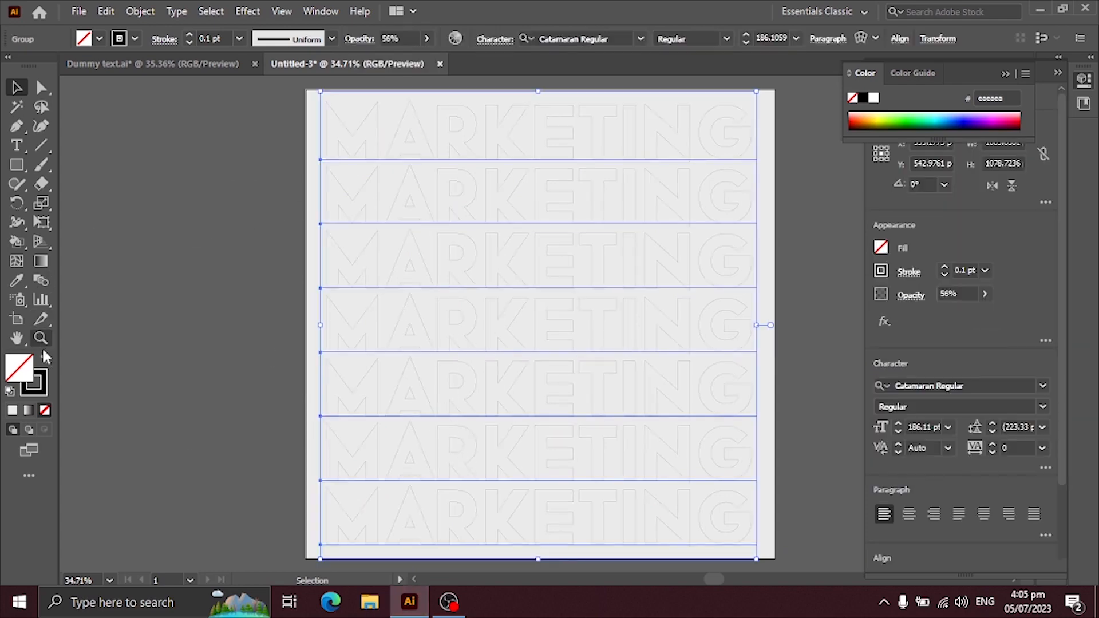
click(140, 12)
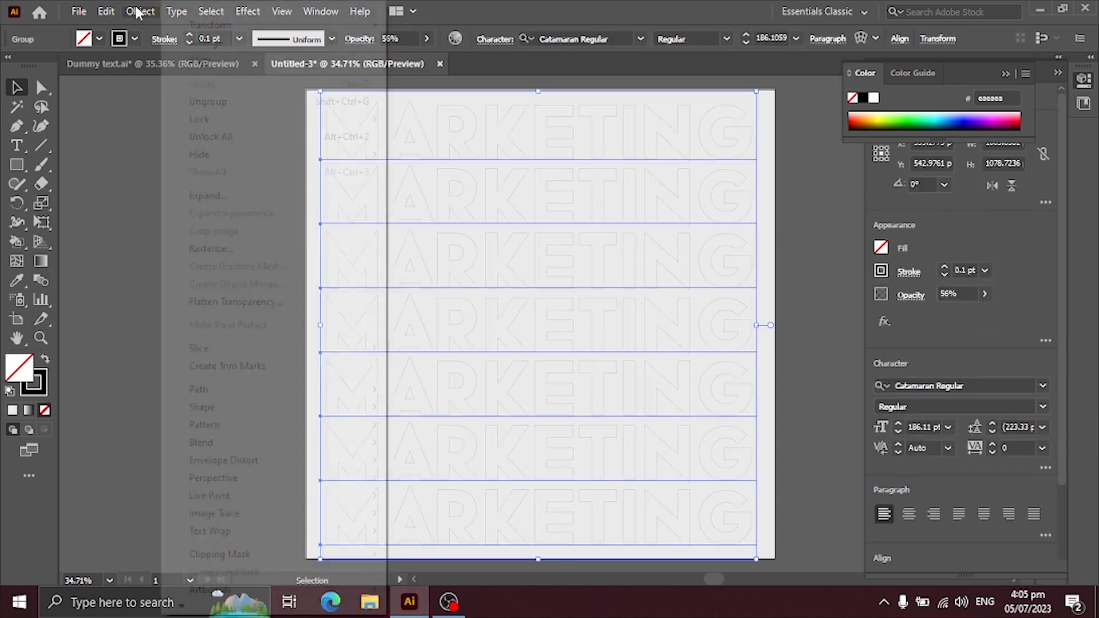
mouse_move(321, 117)
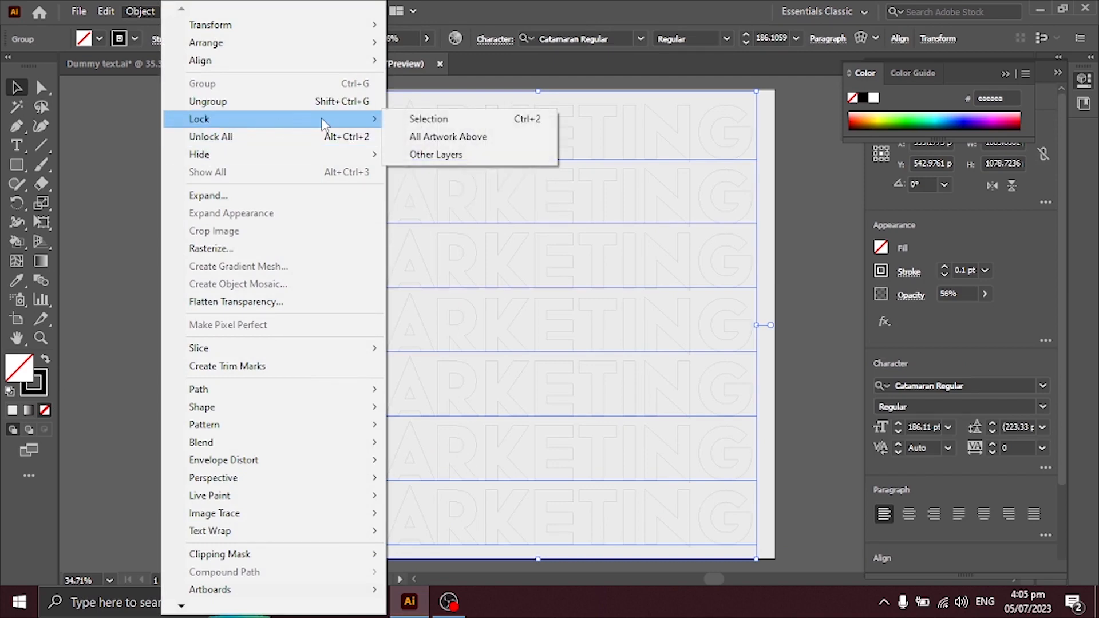
click(412, 118)
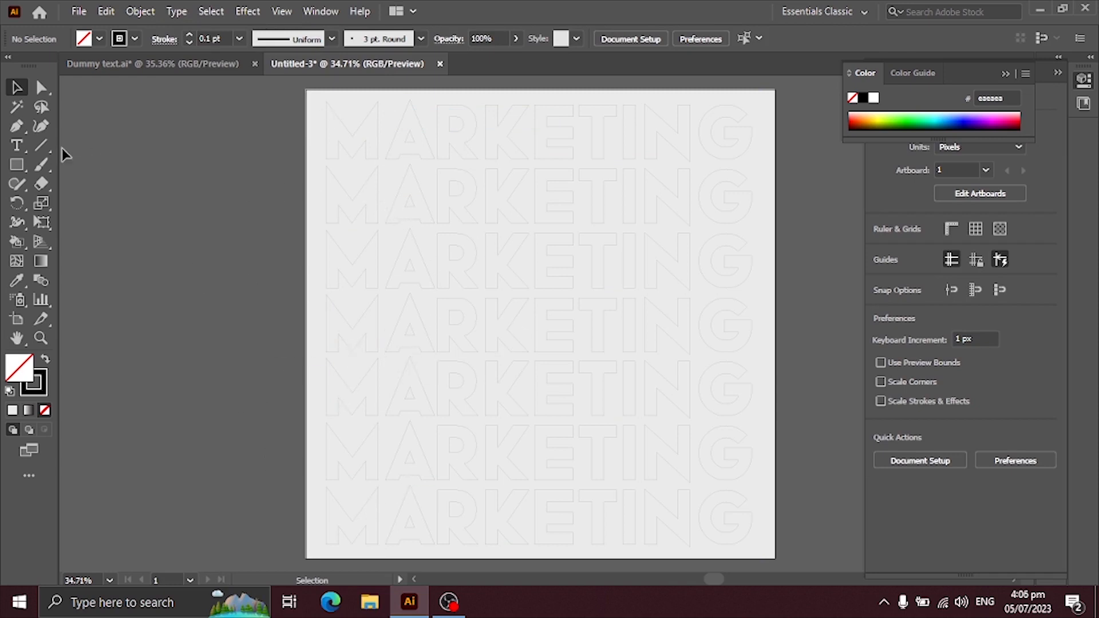
Draw a tall rectangle about 428 × 880 px on the left half of the artboard and round its corners fully into a pill shape.
click(20, 165)
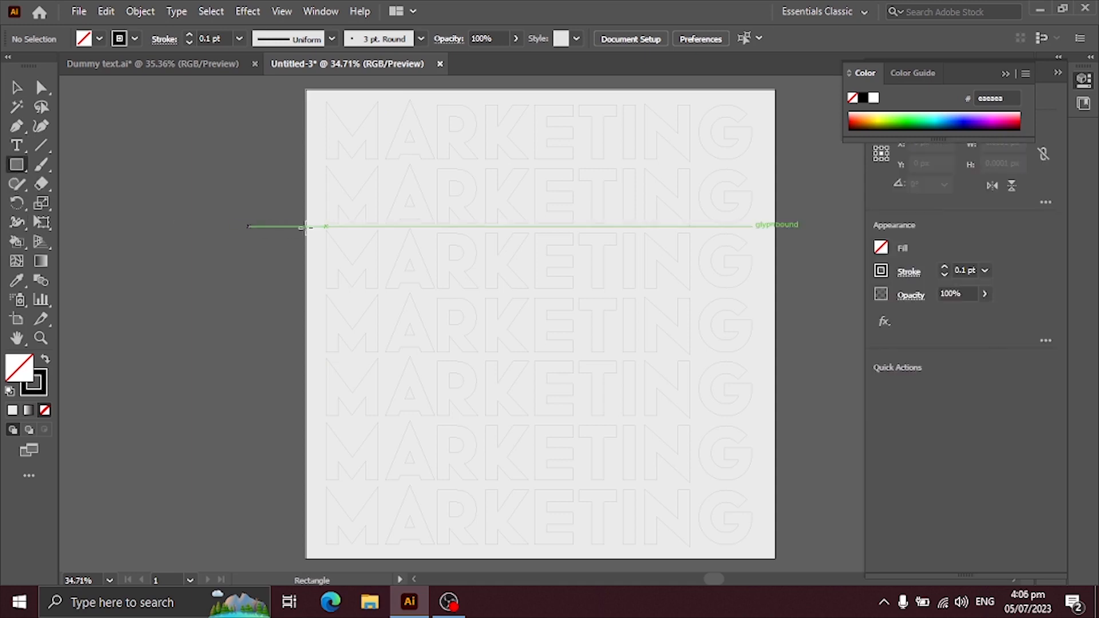
drag(354, 132, 539, 514)
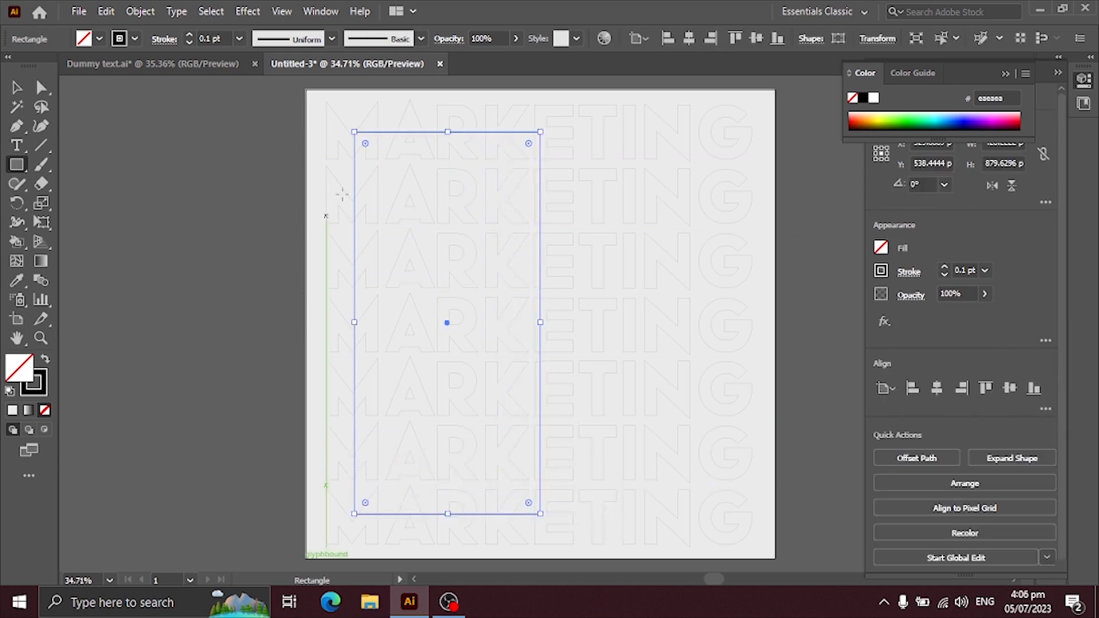
drag(364, 142, 494, 436)
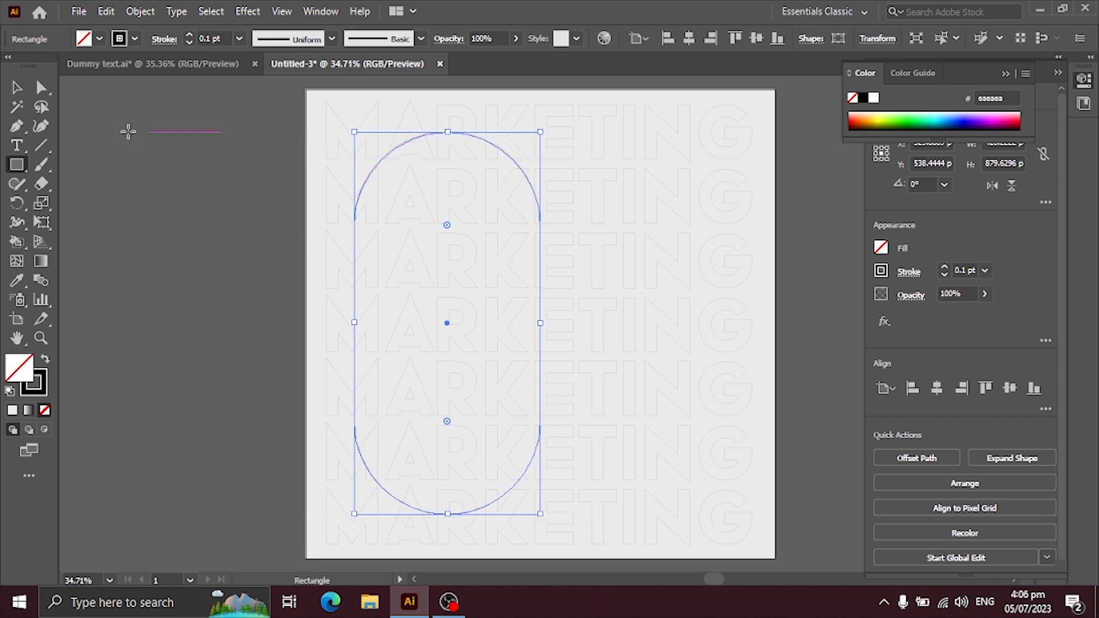
key(v)
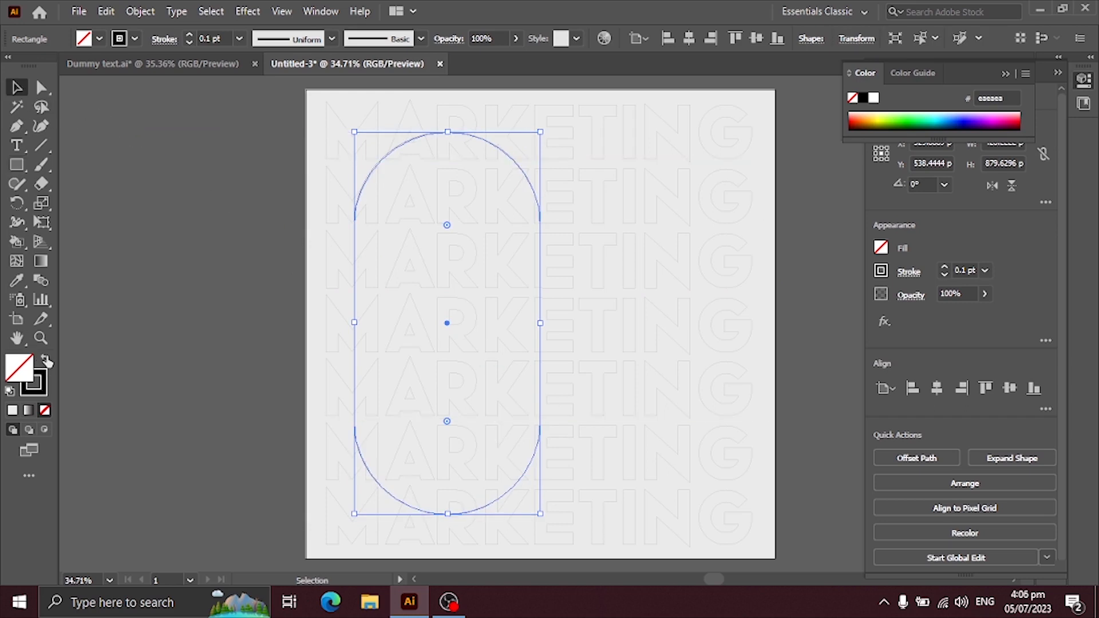
Swap the pill shape's fill and stroke to make it solid black, and move it about 22 px left and 19 px up.
click(46, 360)
drag(436, 325, 450, 312)
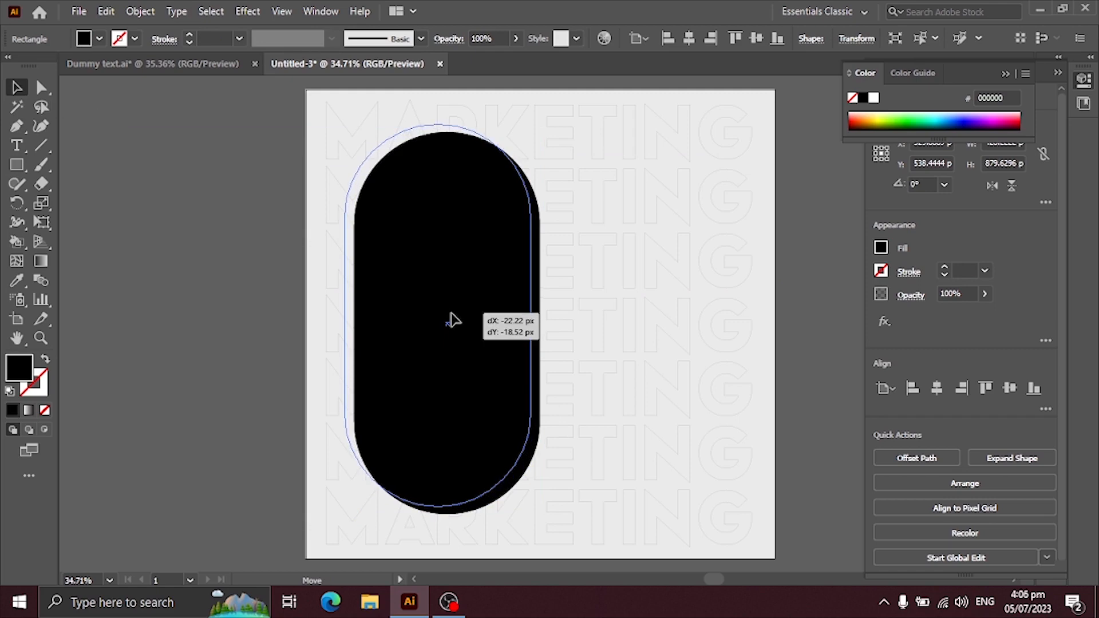
drag(450, 312, 451, 313)
click(248, 326)
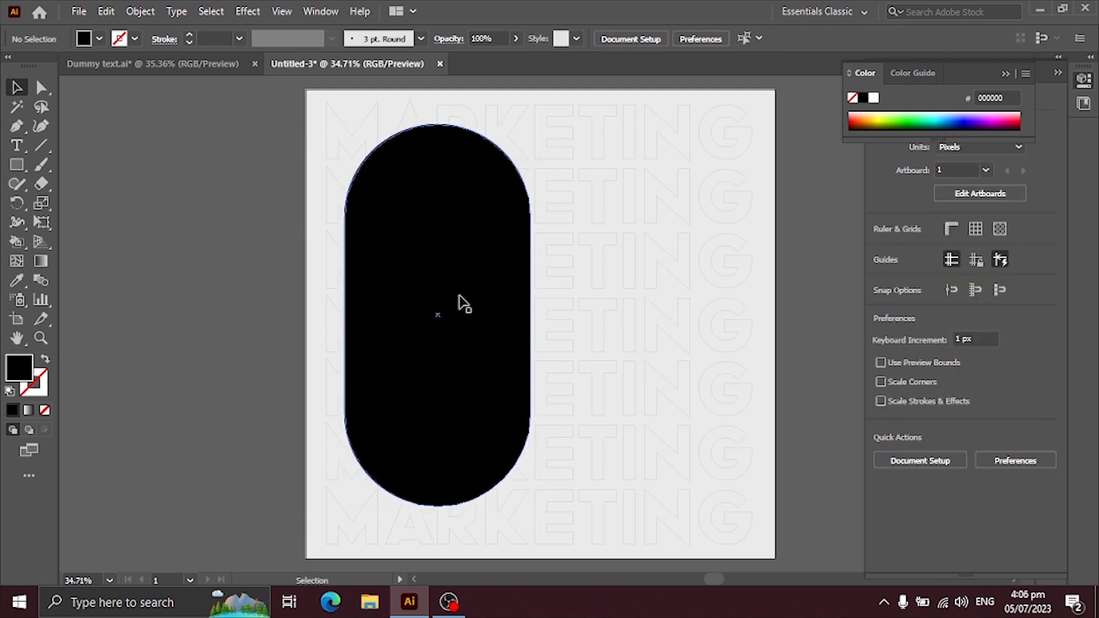
Apply a white-to-black linear gradient fill to the pill shape and activate the colour picker for its white stop.
click(468, 303)
click(28, 410)
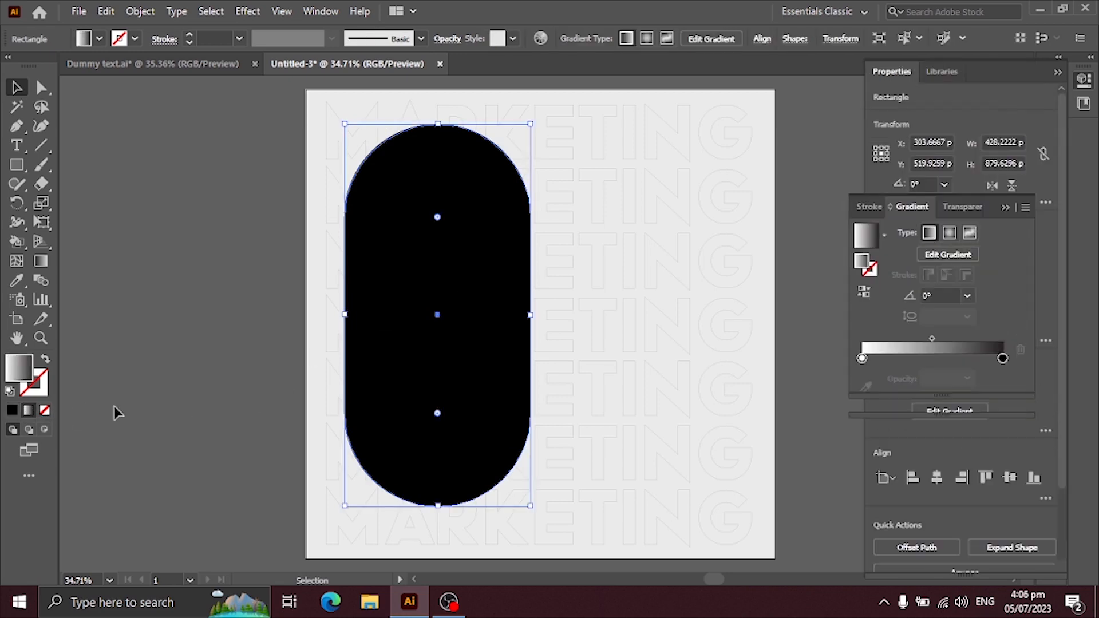
click(862, 359)
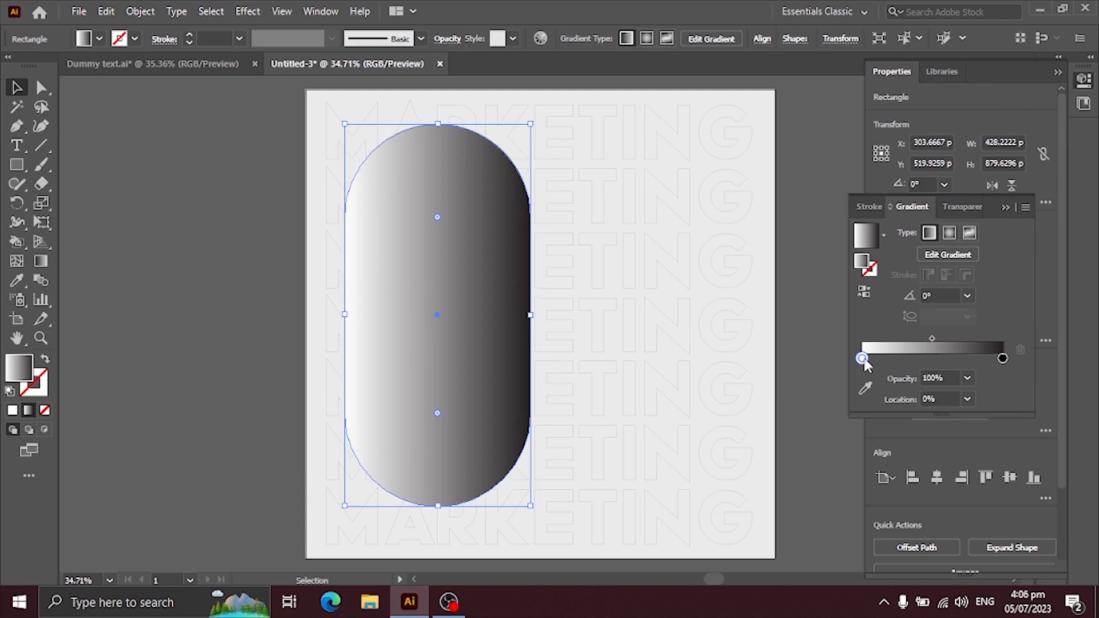
click(865, 386)
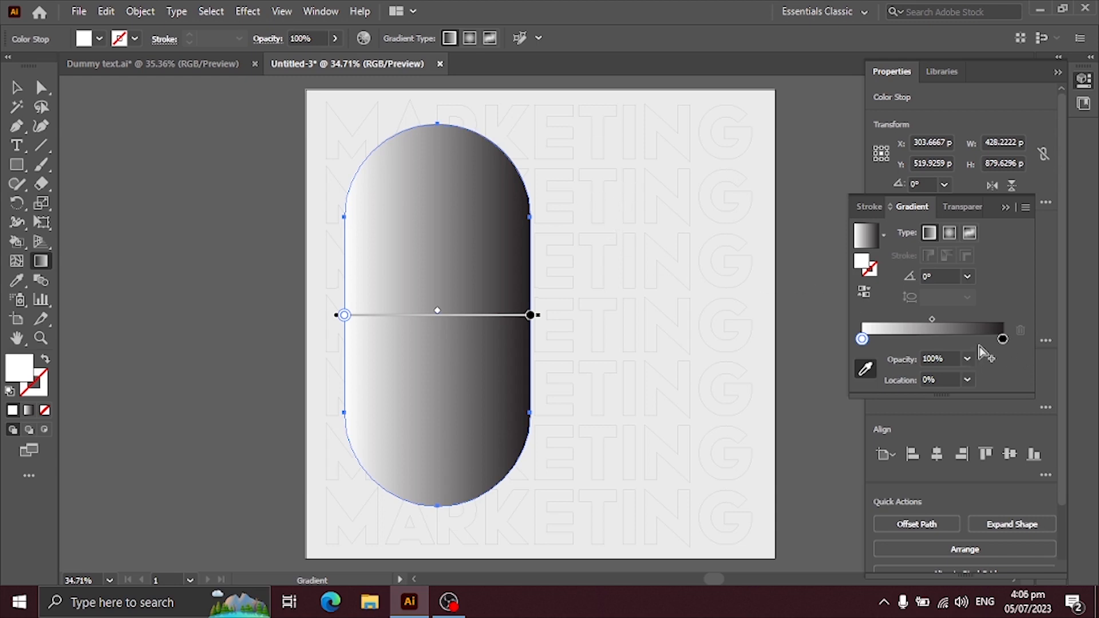
Change the gradient's black end stop to the RGB dark blue 000098.
click(1002, 338)
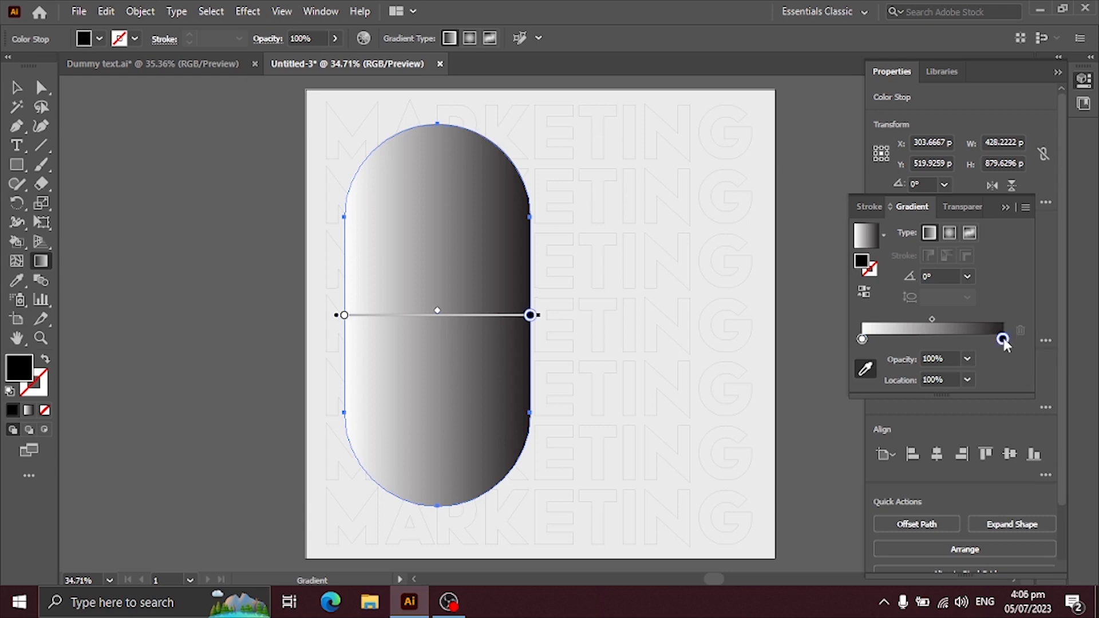
double_click(1001, 339)
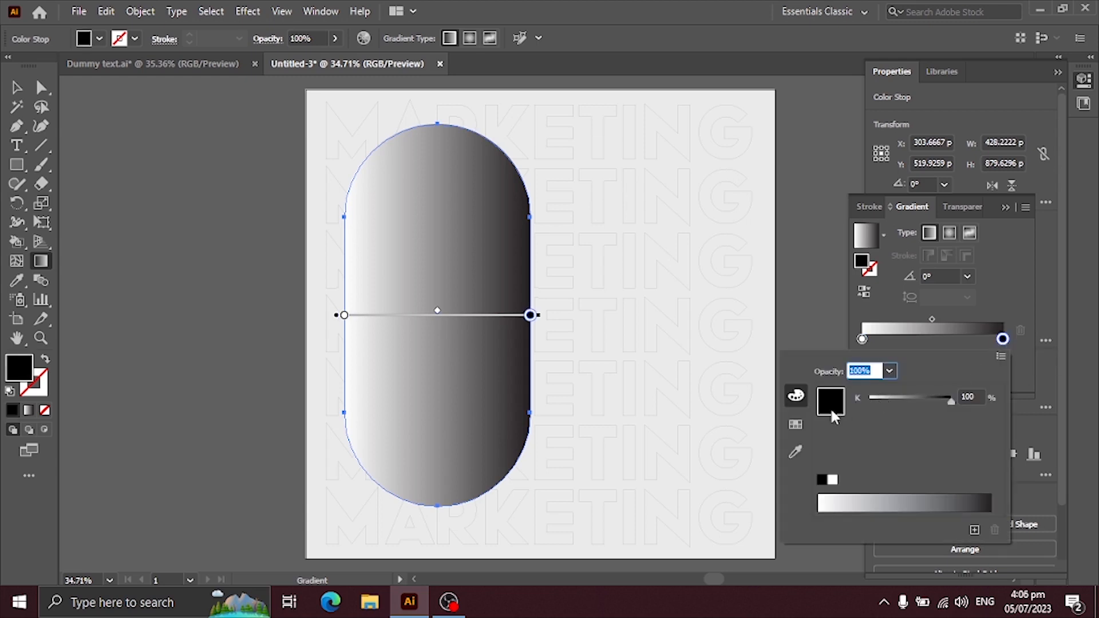
click(796, 424)
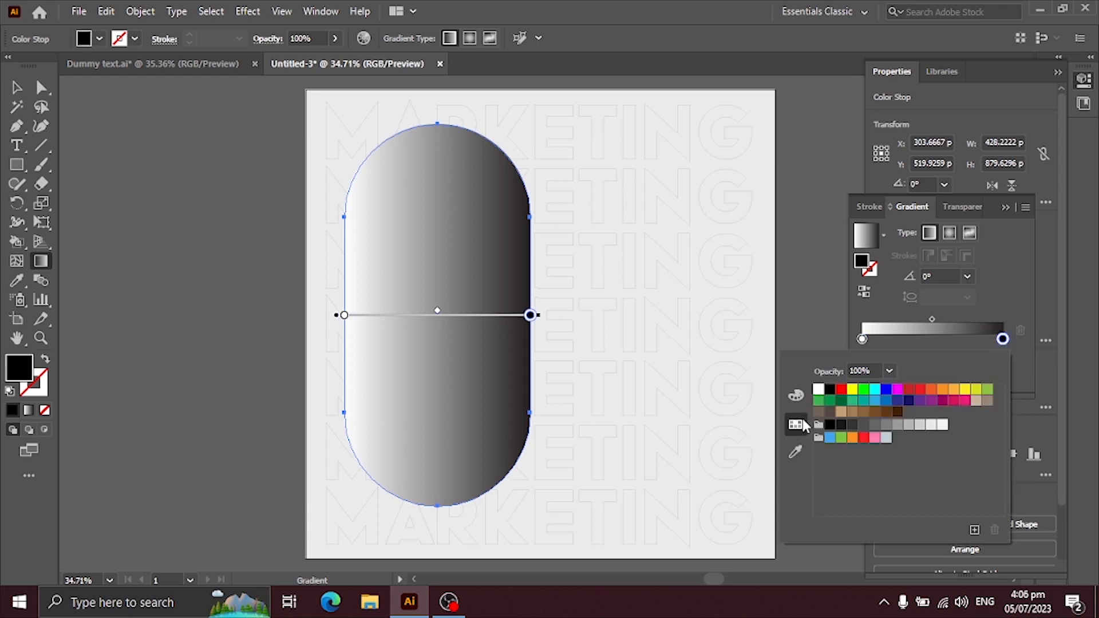
click(886, 390)
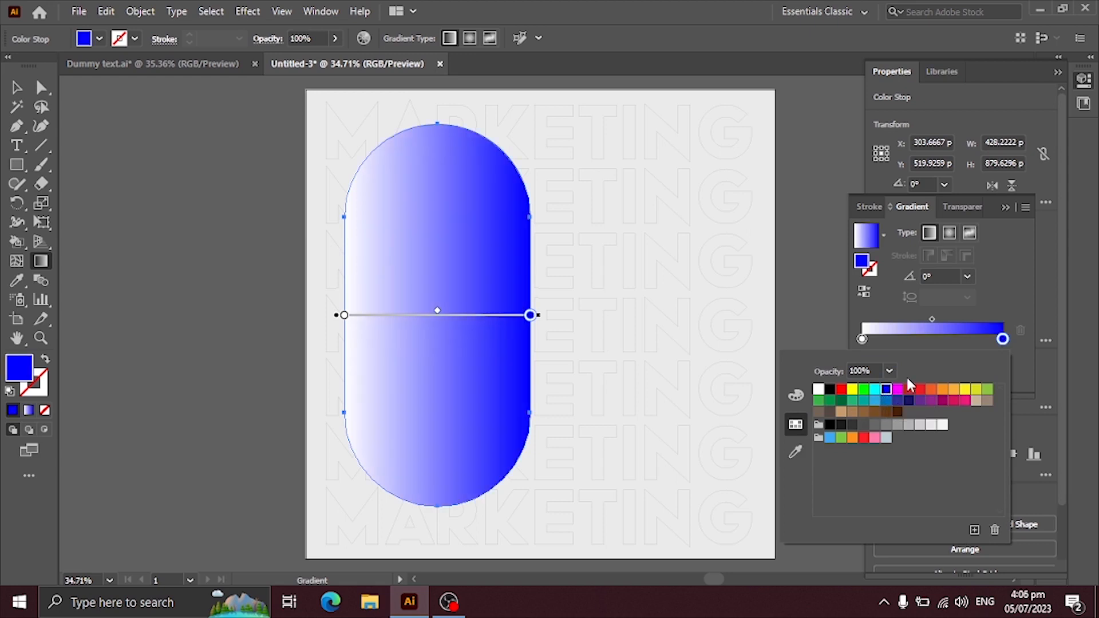
click(800, 400)
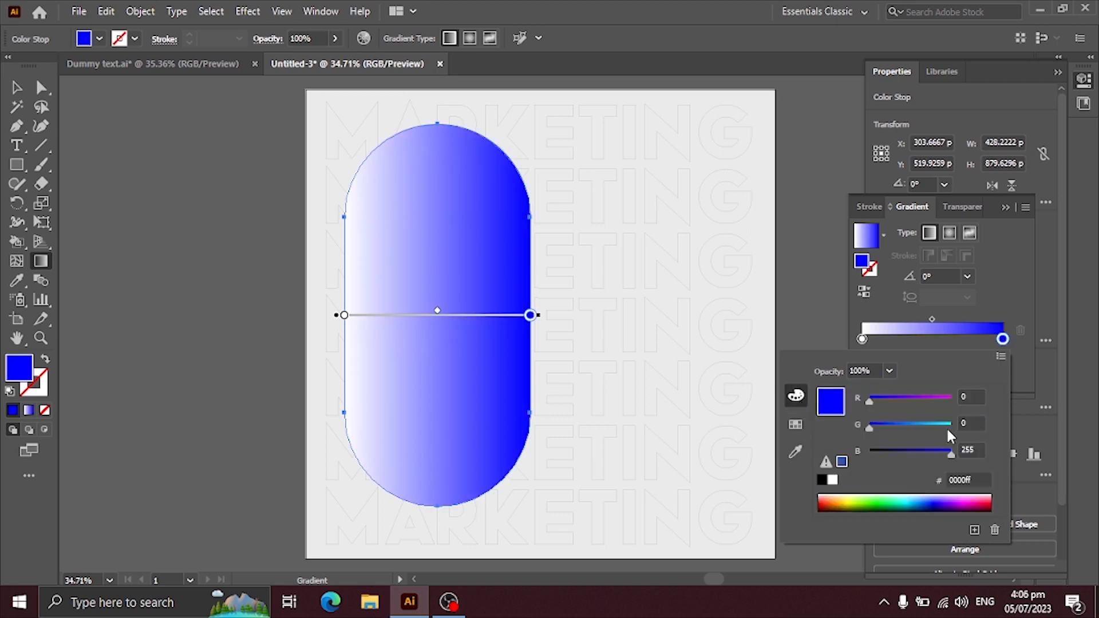
click(886, 424)
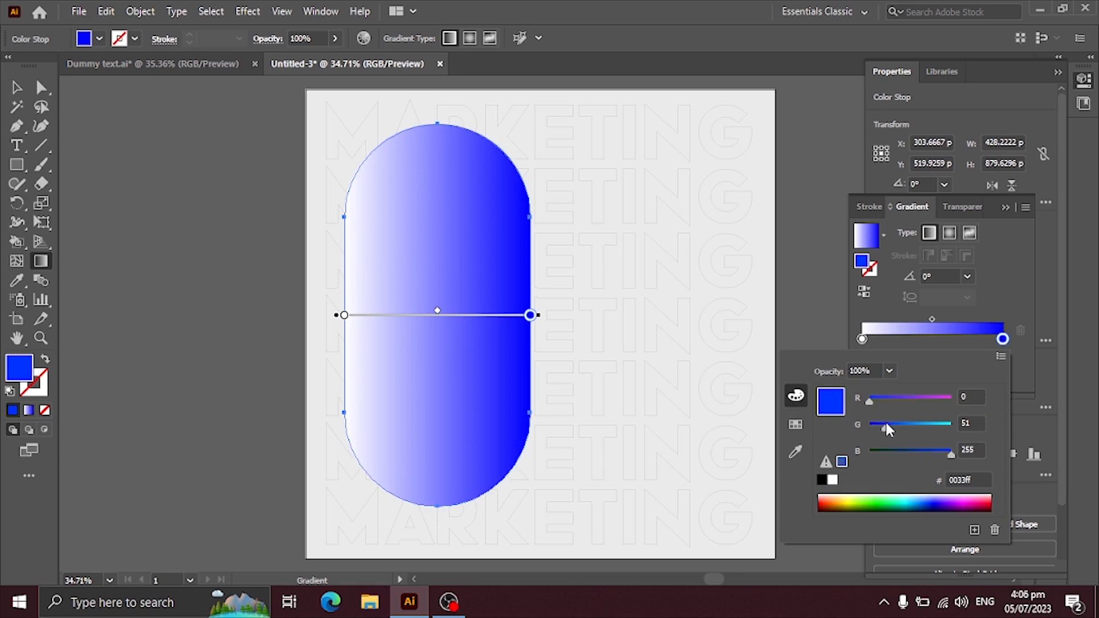
drag(886, 424, 916, 450)
click(904, 450)
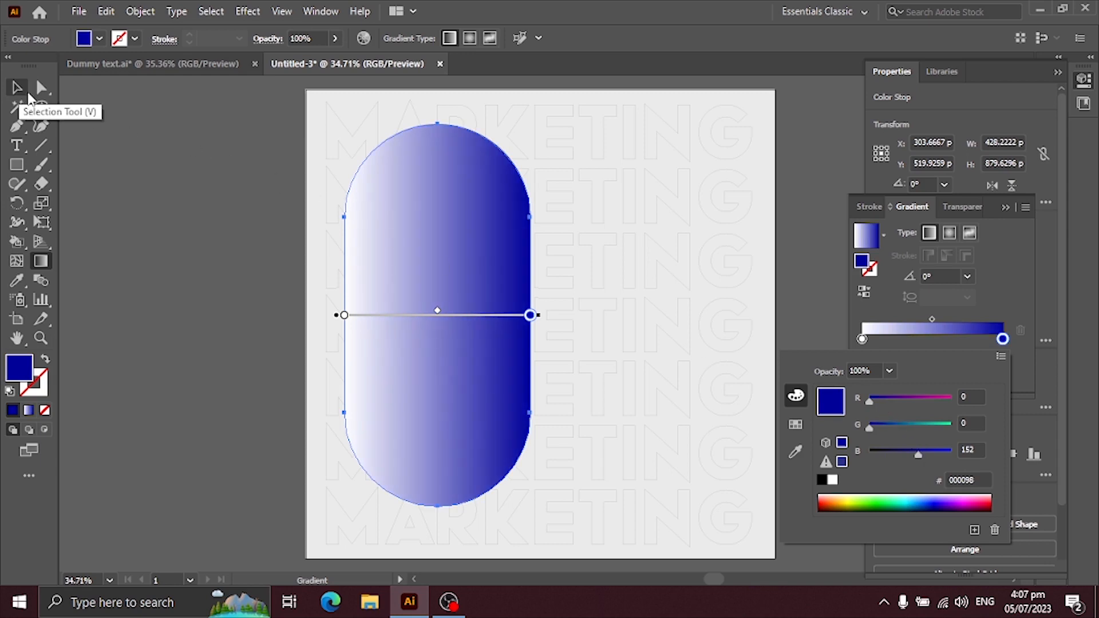
Bring the photo of the man in a suit from Dummy text.ai into the Untitled-3 document, placing it beside the artboard.
click(137, 64)
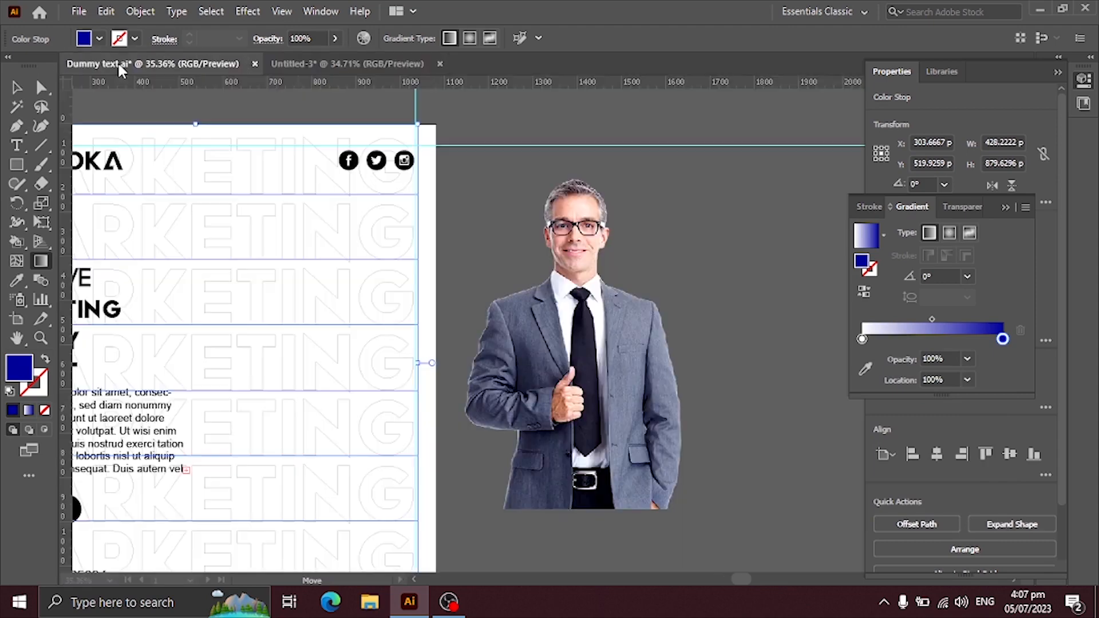
key(v)
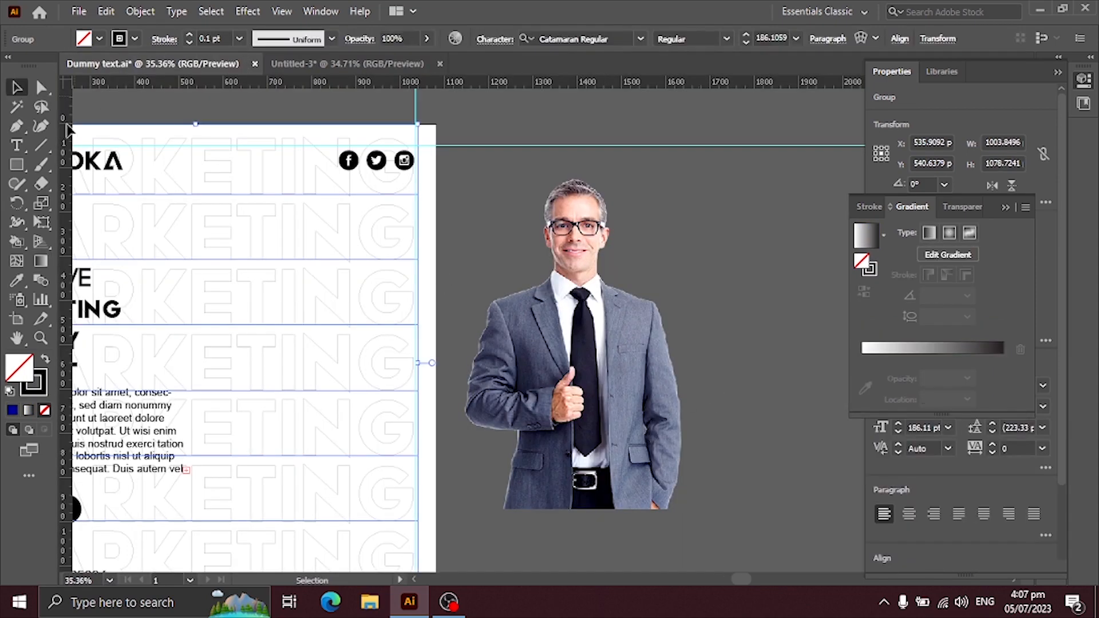
drag(600, 444, 227, 363)
Recolour the pill gradient's dark blue stop by sampling the near-black navy of the man's tie.
click(483, 312)
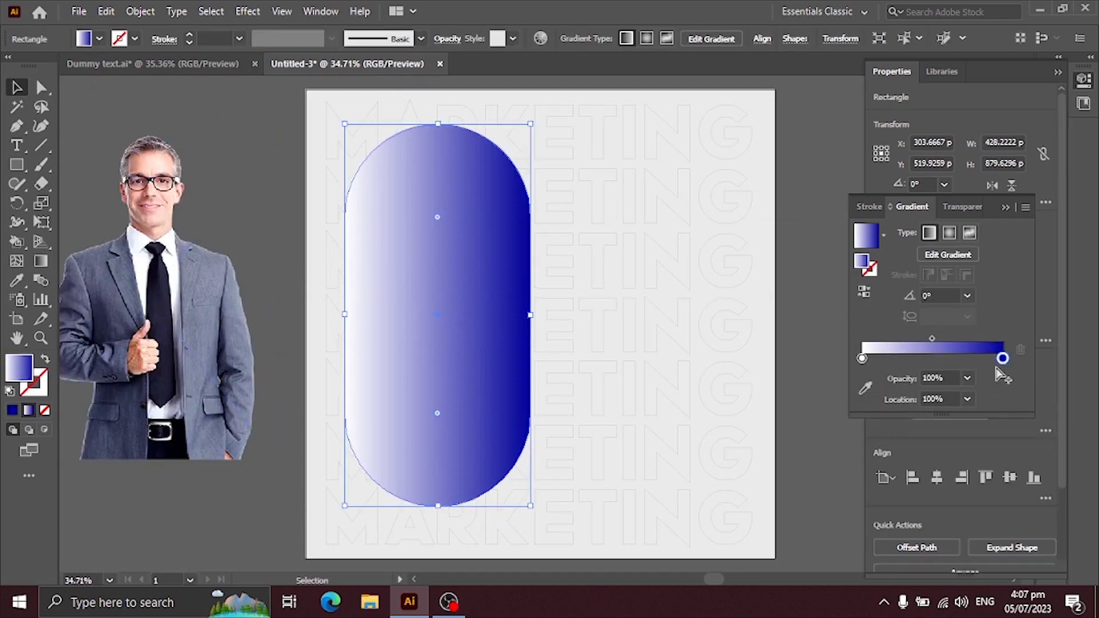
click(872, 388)
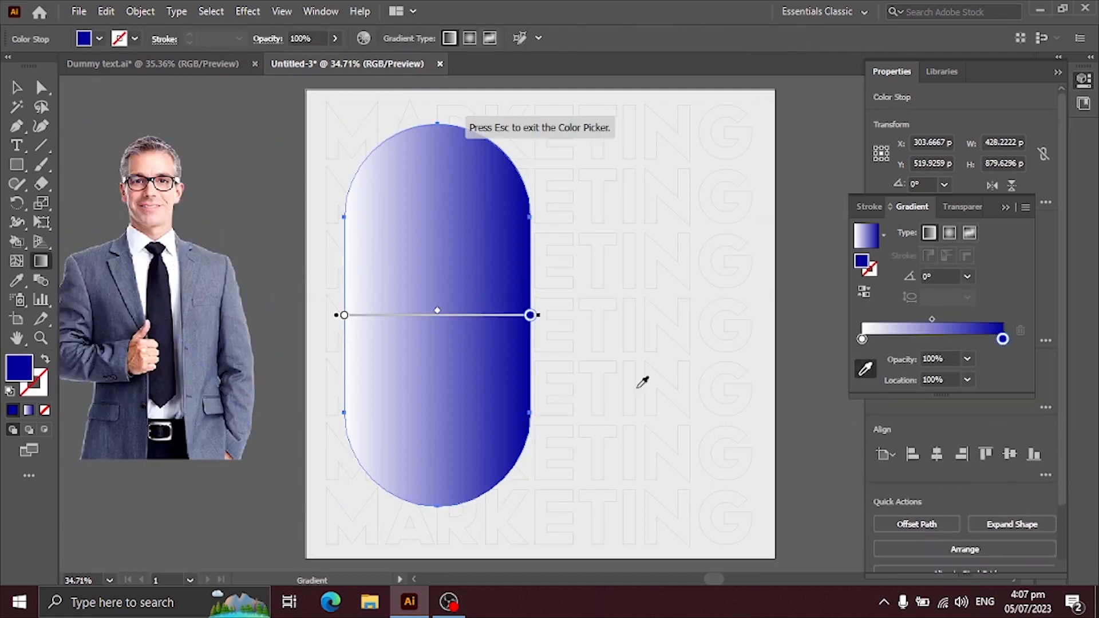
click(156, 278)
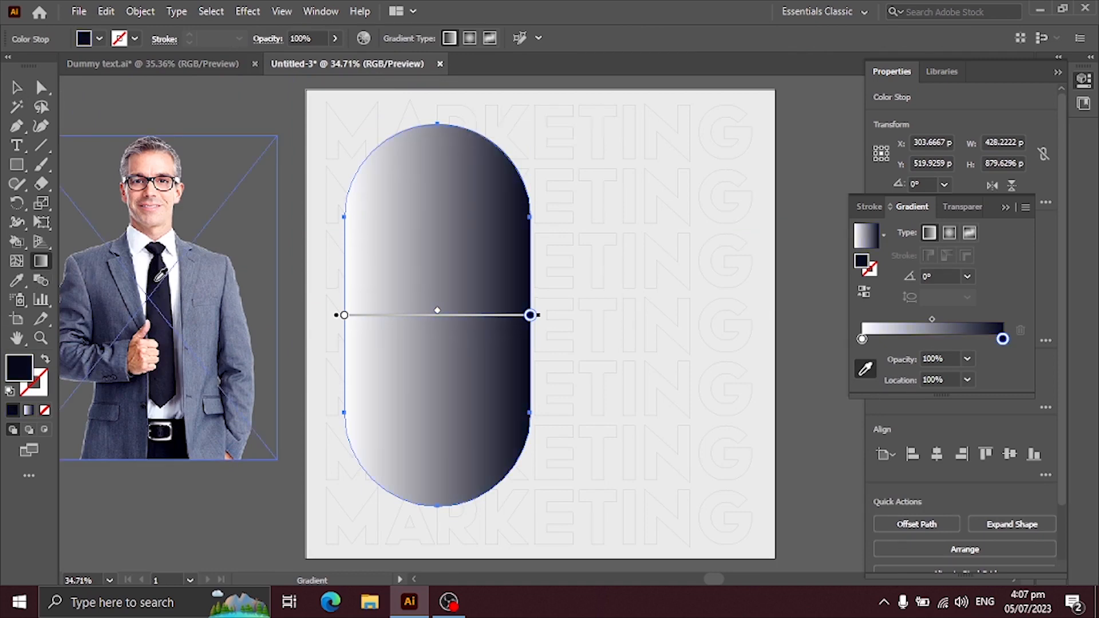
click(15, 89)
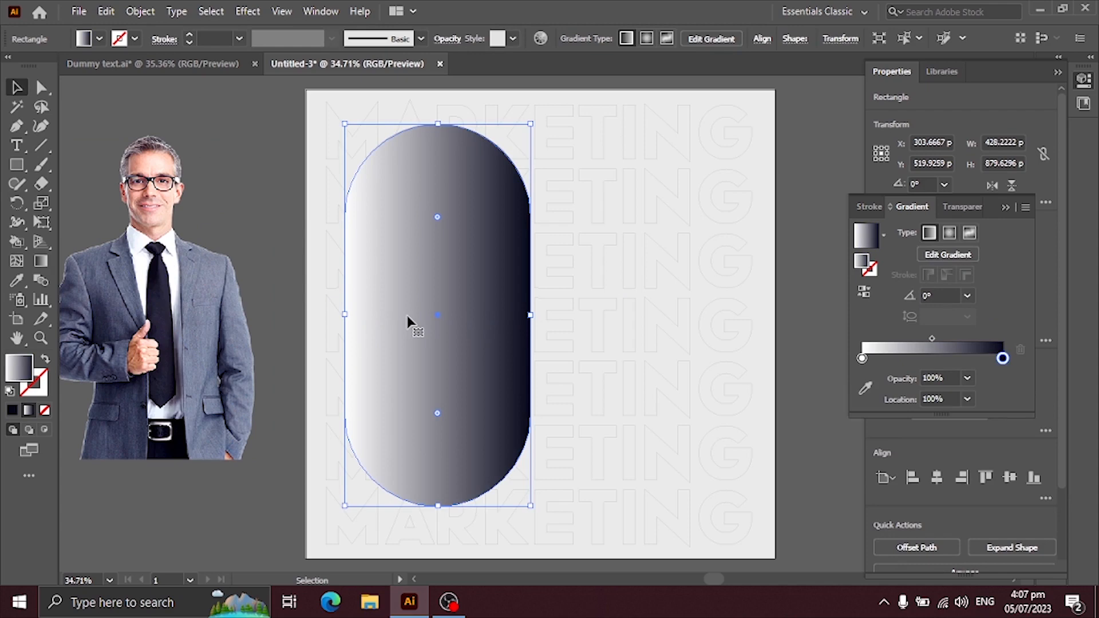
Set the opacity of the pill gradient's white stop to 0%.
click(862, 358)
click(966, 378)
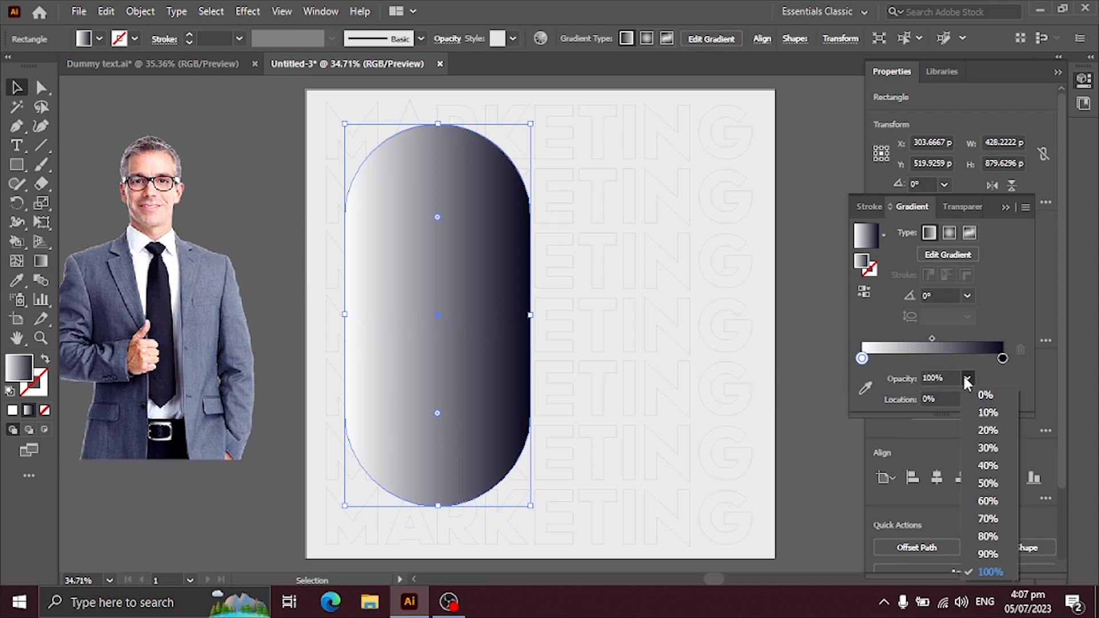
click(972, 394)
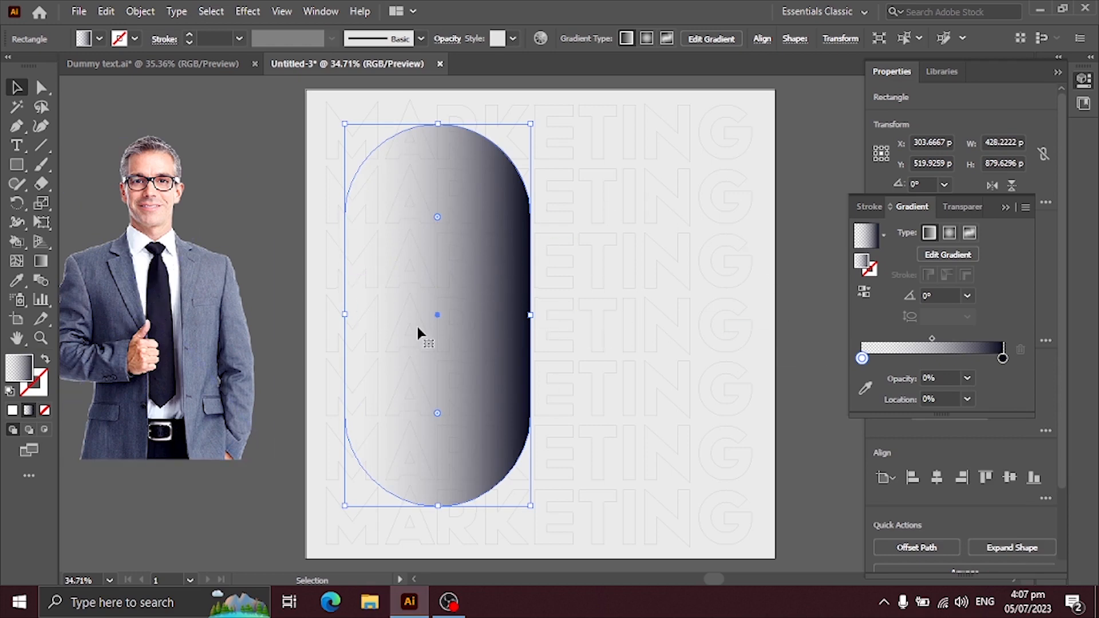
Run the pill's gradient vertically at -90° over its full height and reverse it so the dark end is at the top.
click(40, 260)
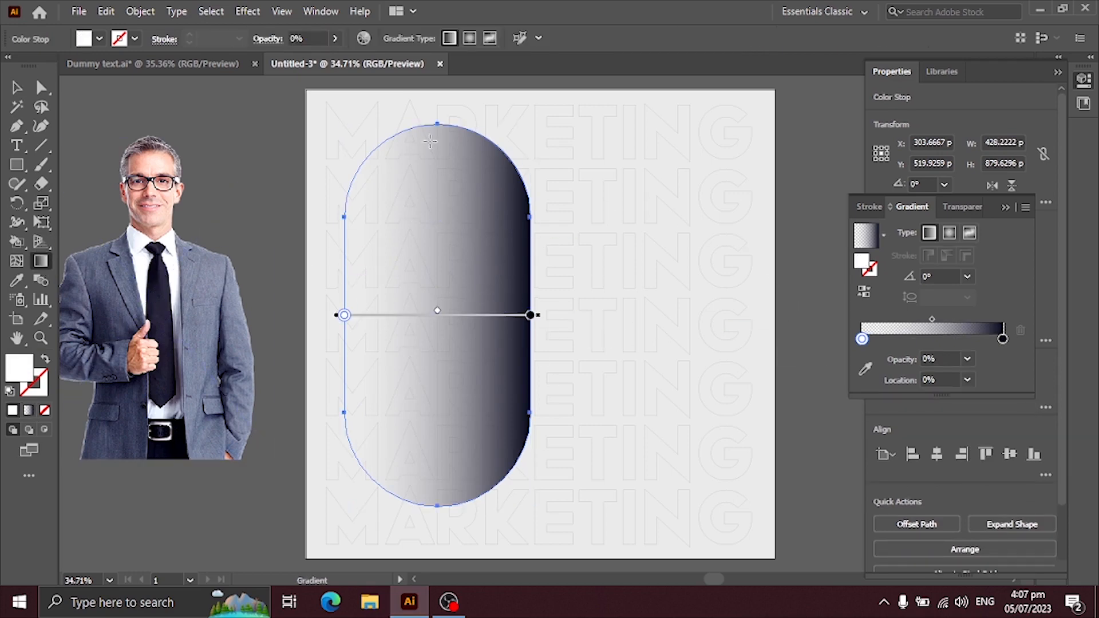
drag(436, 123, 462, 501)
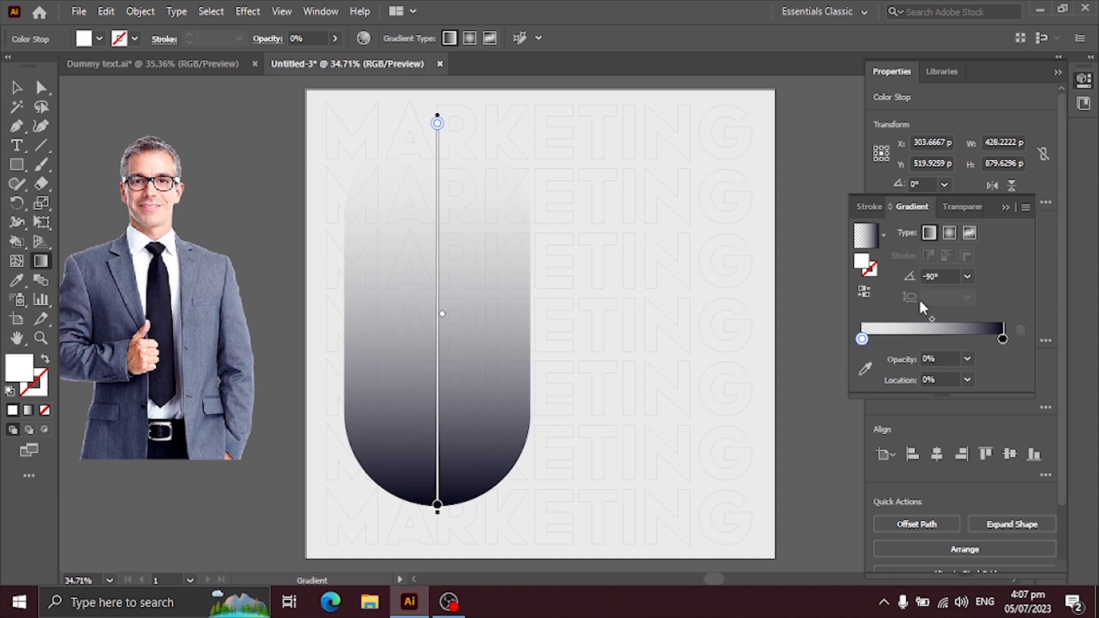
click(863, 292)
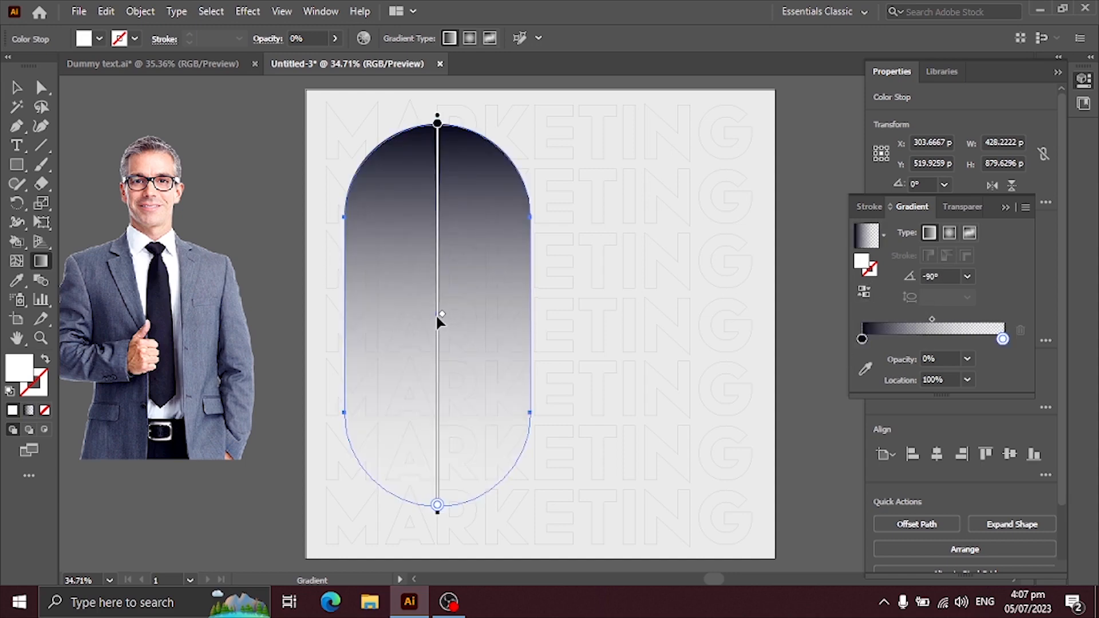
Shift the pill gradient's midpoint down to slightly below the shape's centre and deselect the pill.
drag(442, 314, 441, 340)
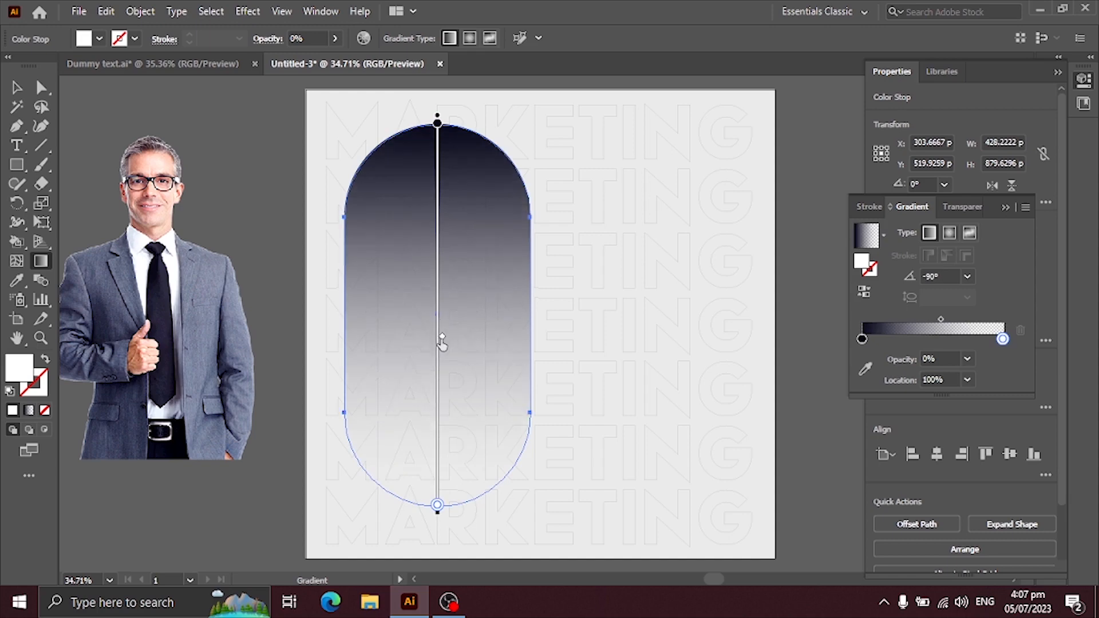
drag(442, 335, 442, 324)
mouse_move(437, 127)
mouse_down()
mouse_move(439, 198)
mouse_move(437, 123)
mouse_up()
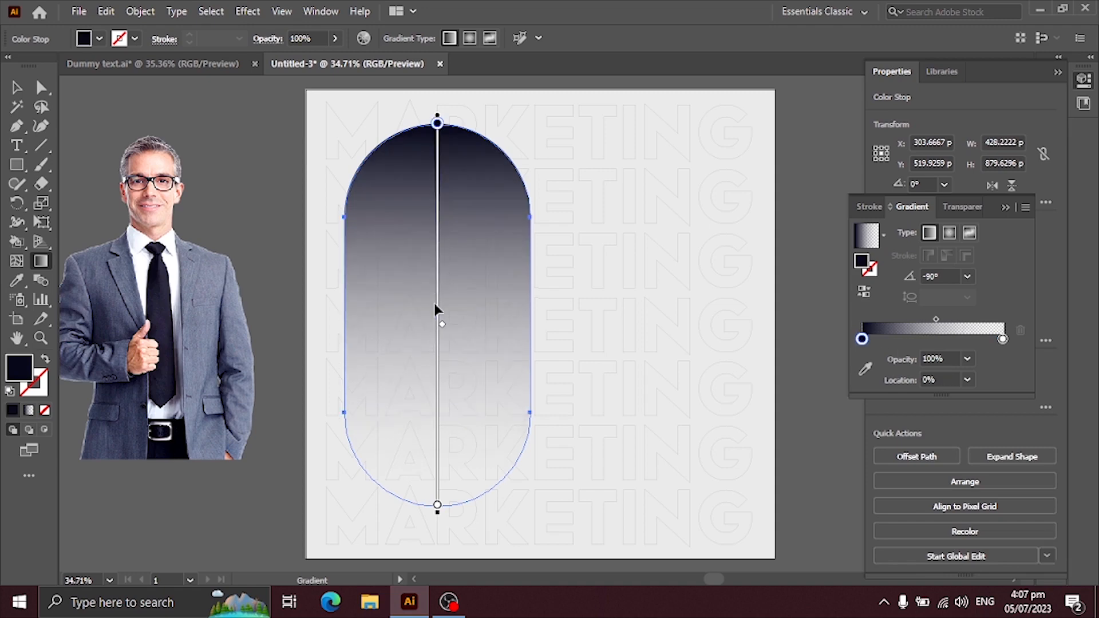
click(442, 321)
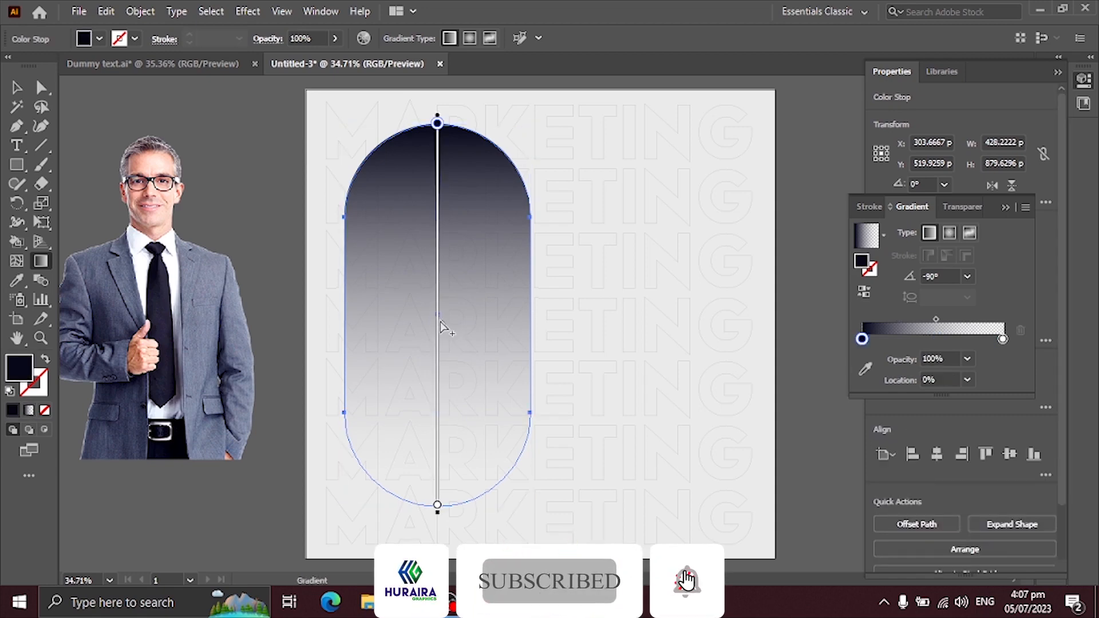
click(440, 327)
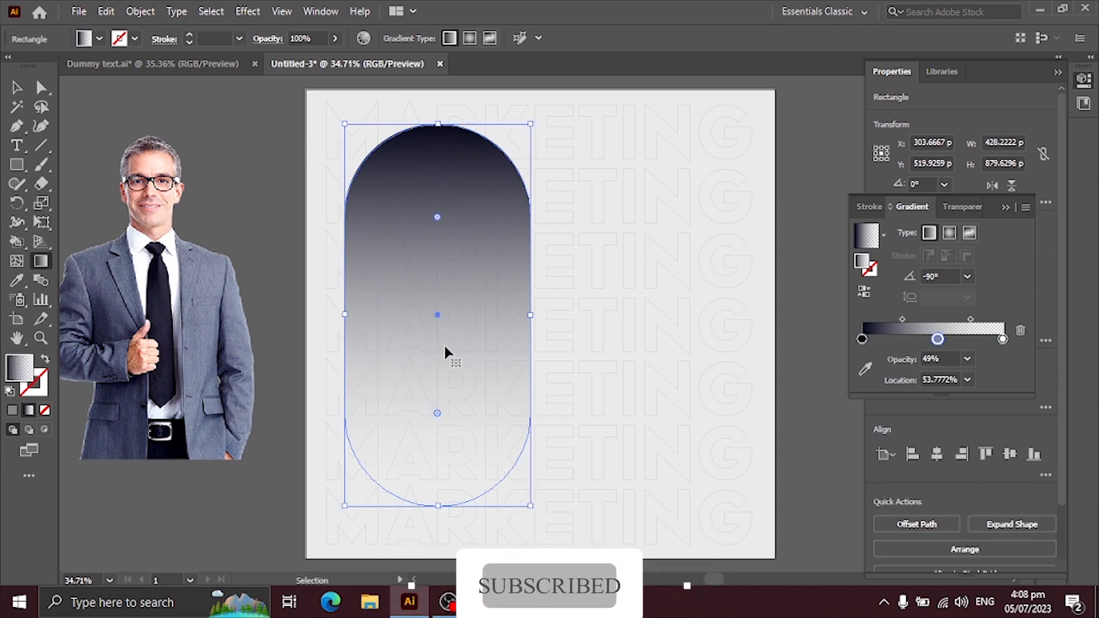
key(ctrl+z)
drag(443, 325, 445, 342)
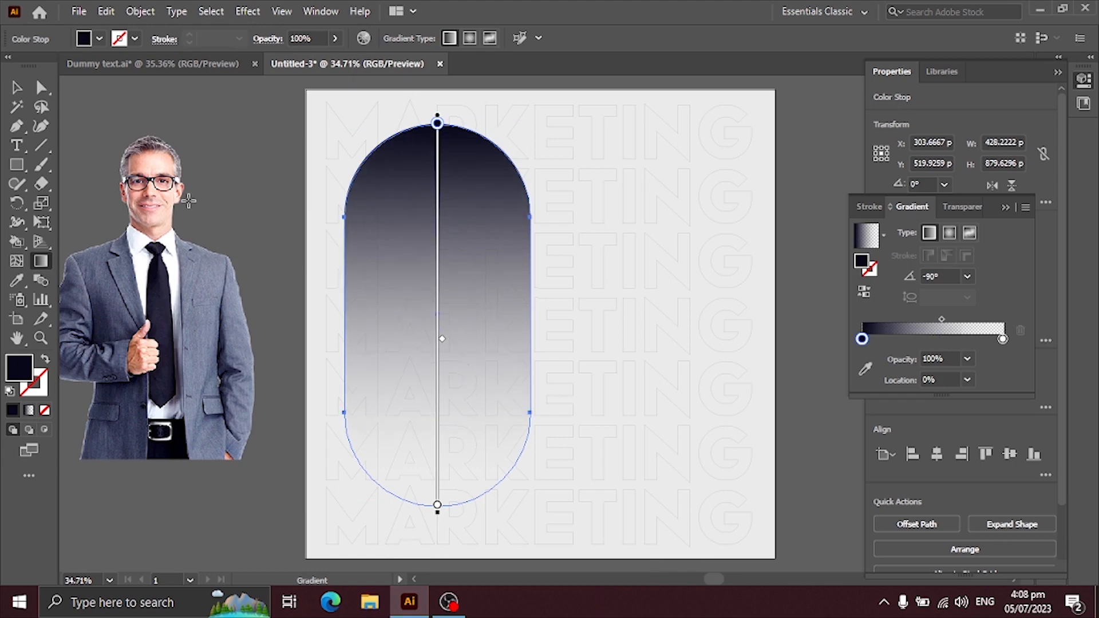
key(v)
click(106, 111)
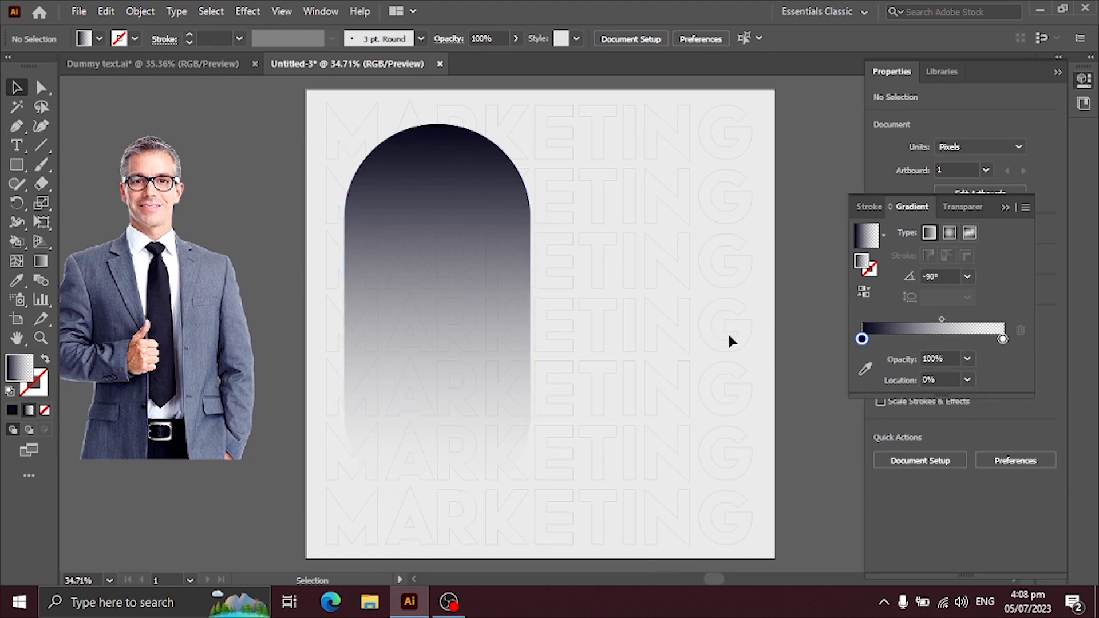
Duplicate the pill about 511 px to the right and turn the copy upside down so its dark end is at the bottom.
click(469, 333)
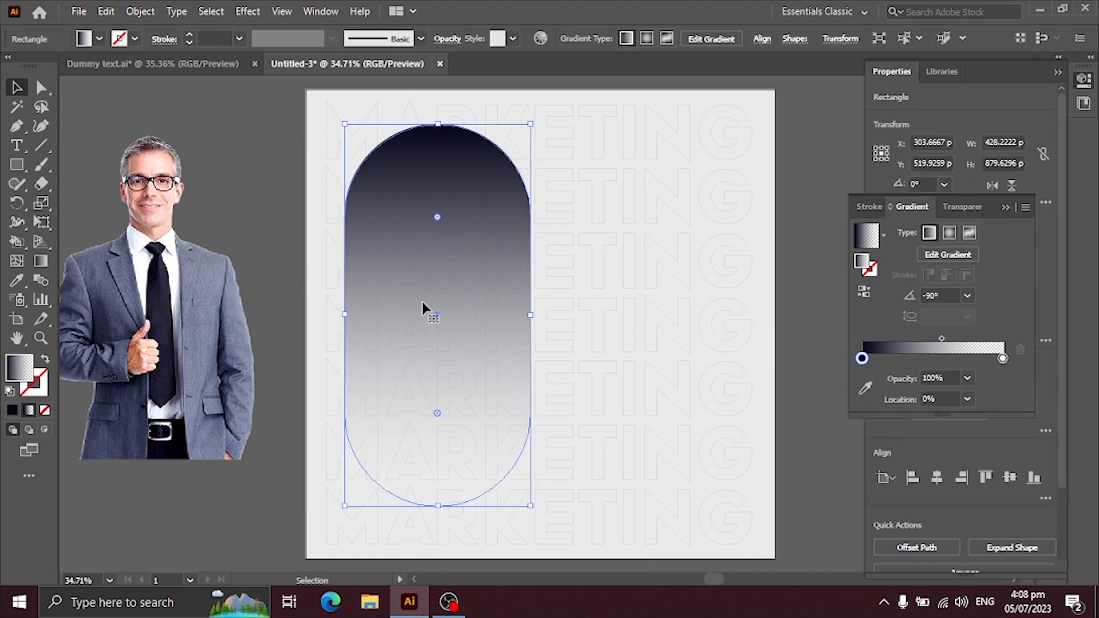
drag(422, 303, 638, 304)
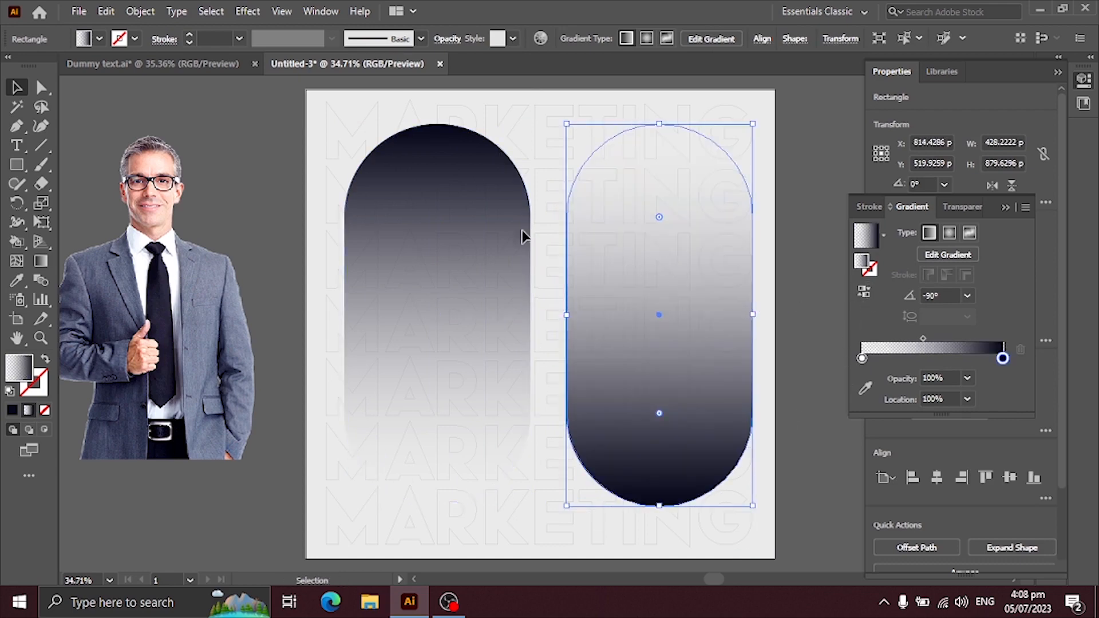
click(241, 131)
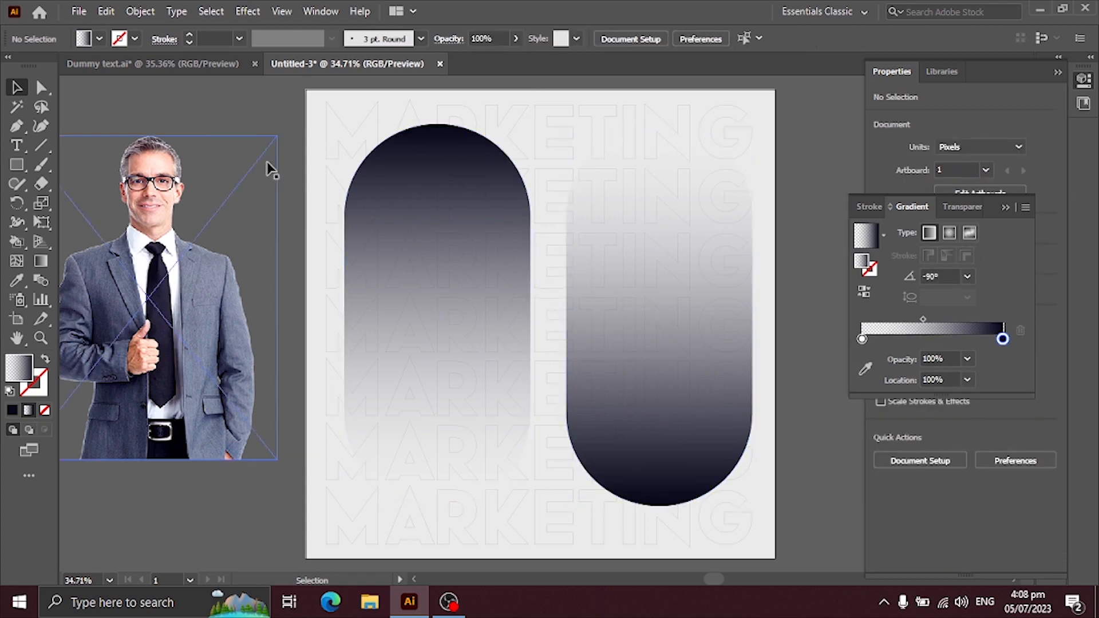
Move the man's photo farther from the artboard, and select and lock both pill shapes.
drag(275, 195, 57, 382)
drag(269, 247, 694, 356)
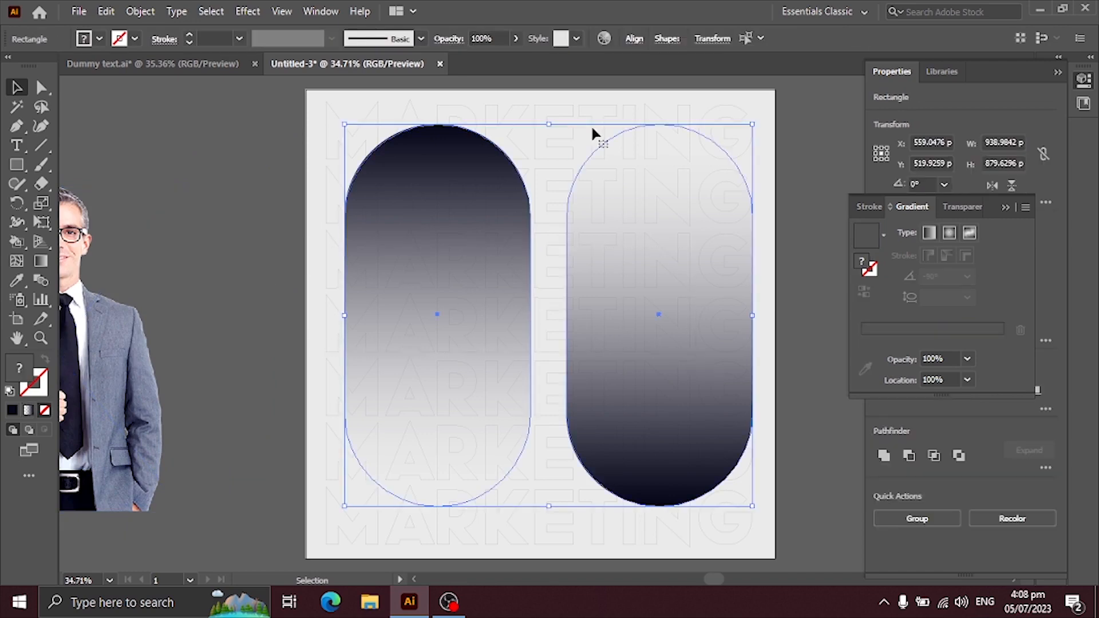
click(140, 12)
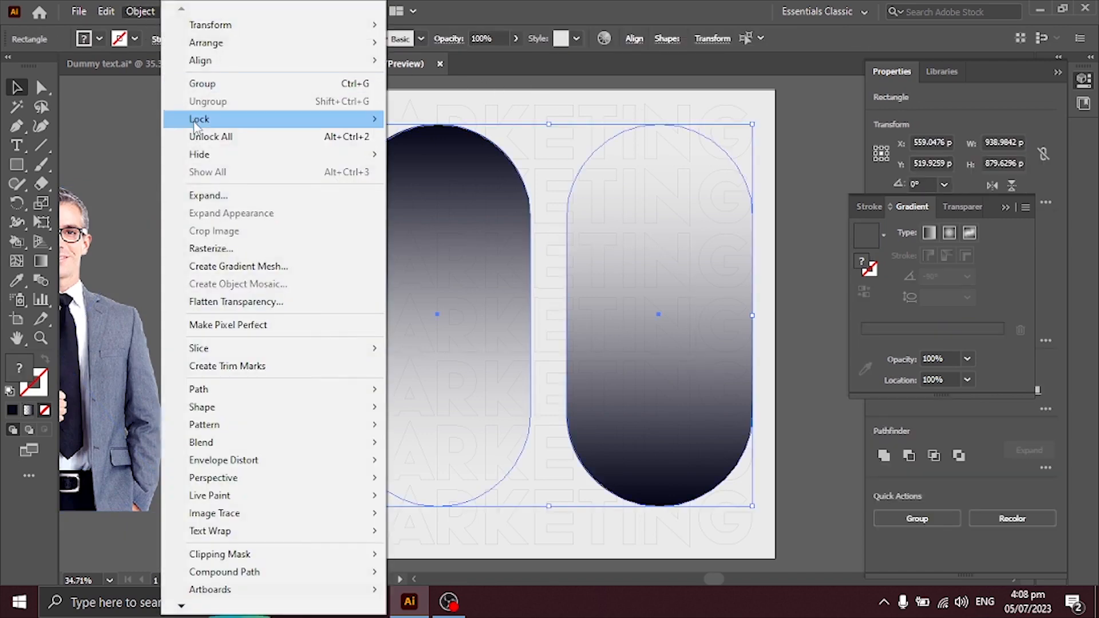
mouse_move(240, 120)
click(428, 119)
Place the man's photo over the right pill, with his head near the pill's upper edge.
drag(116, 320, 689, 271)
scroll(492, 316, right, 3)
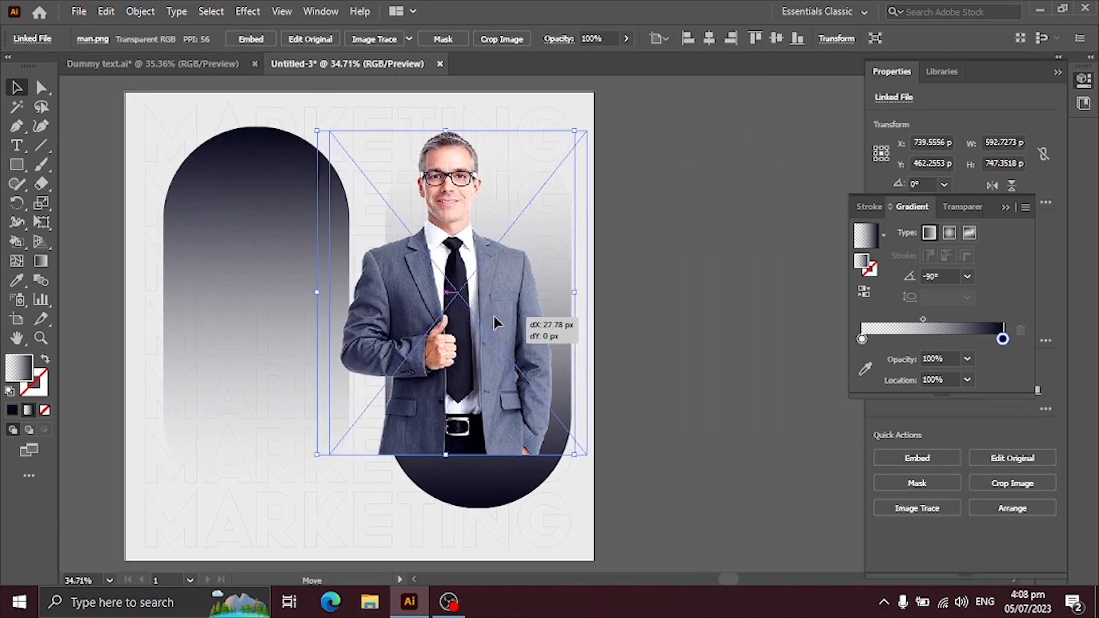
drag(496, 321, 503, 318)
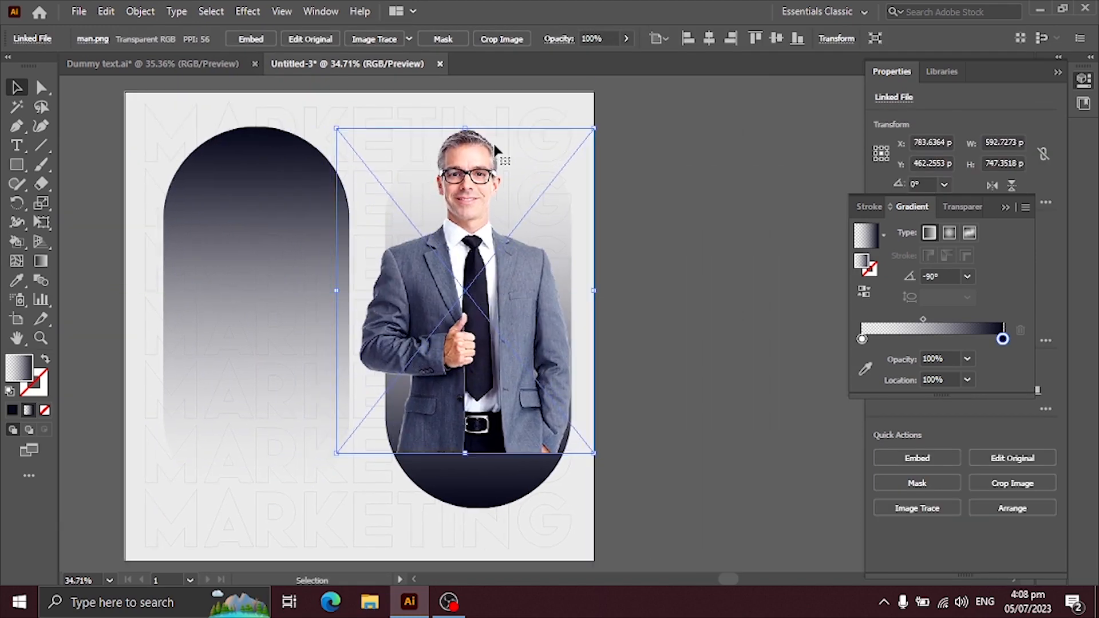
Crop the man's photo to about 508 × 746 px, trimming the empty margins on both sides.
click(494, 44)
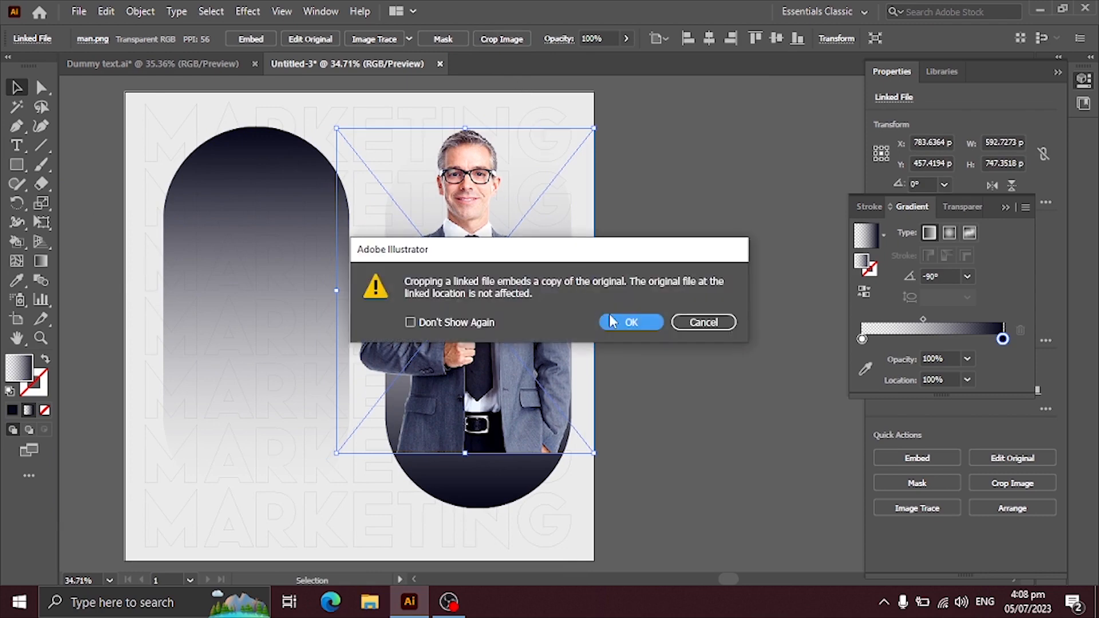
click(611, 322)
drag(469, 199, 465, 129)
drag(591, 294, 575, 299)
drag(337, 294, 359, 294)
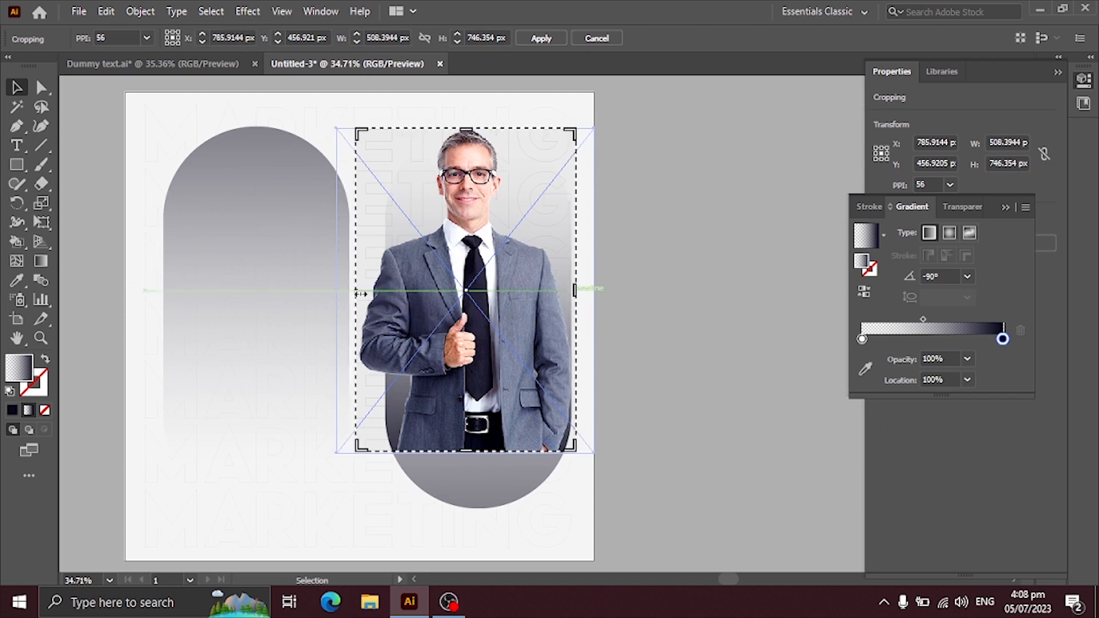
click(527, 42)
Draw a rectangle about 589 × 796 px covering the man's photo and fill it with the White, Black gradient.
click(16, 164)
drag(338, 116, 594, 461)
click(17, 87)
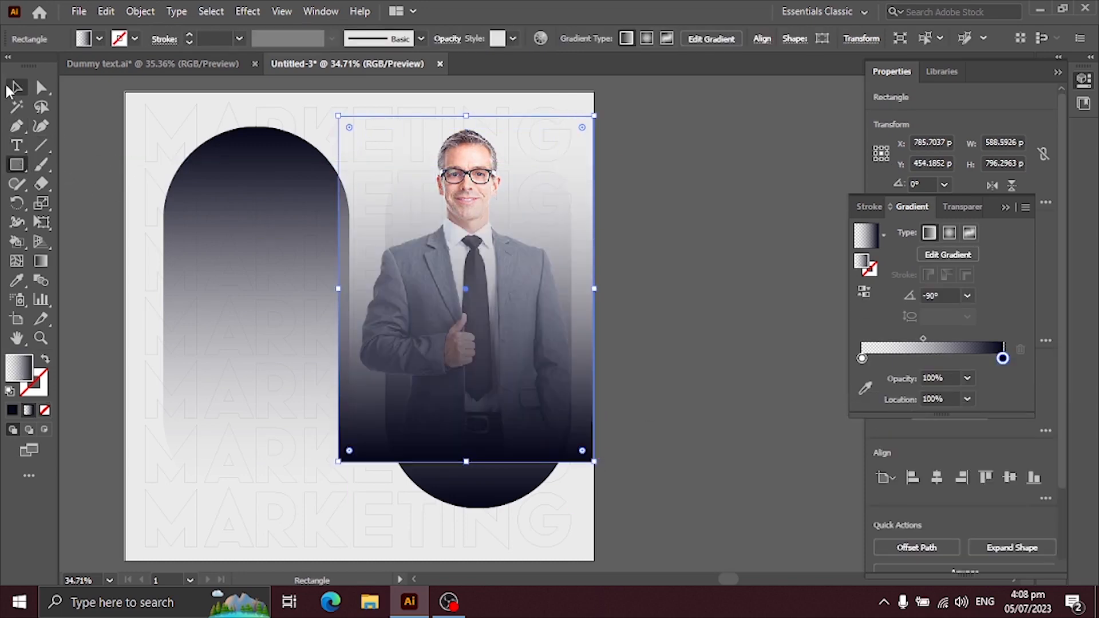
click(883, 236)
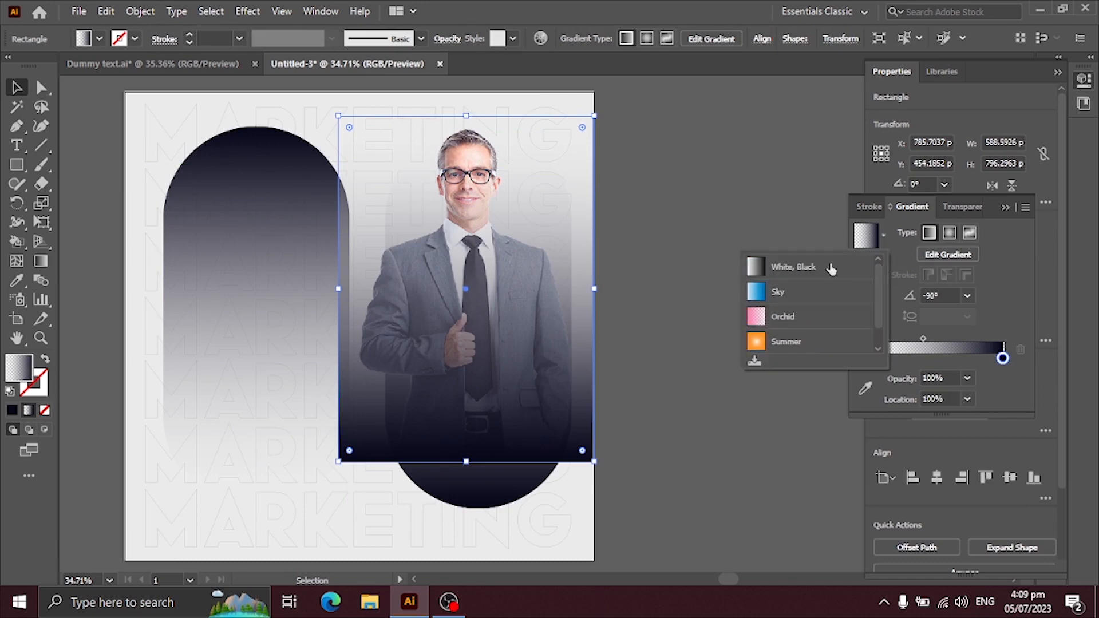
click(831, 269)
Select the gradient rectangle together with the man's photo and make an opacity mask from them.
drag(695, 193, 430, 369)
drag(647, 180, 412, 336)
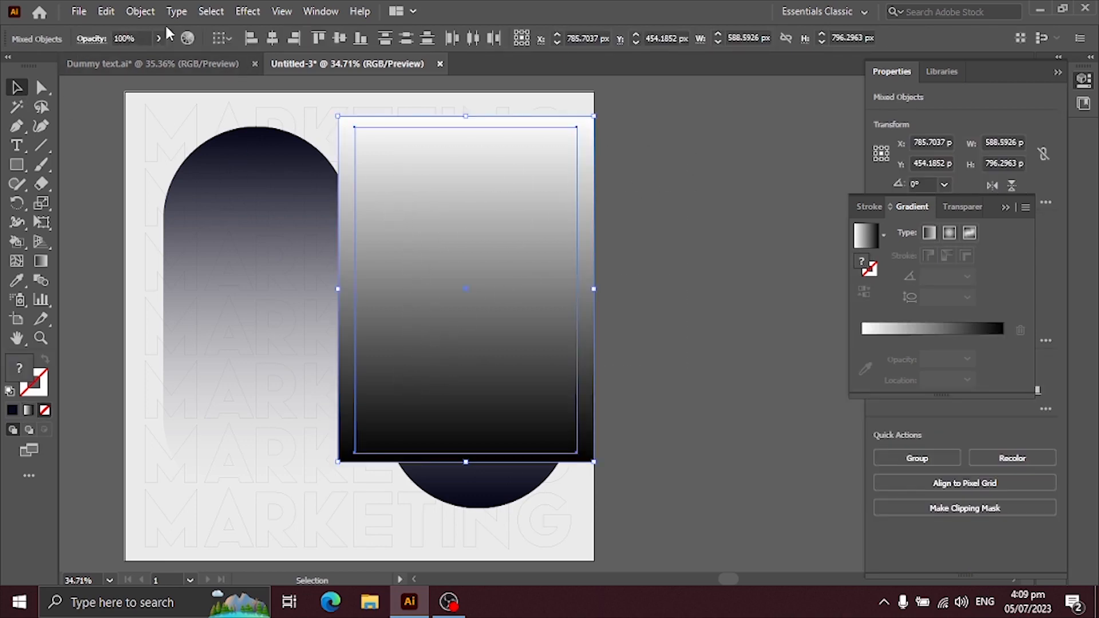
click(92, 40)
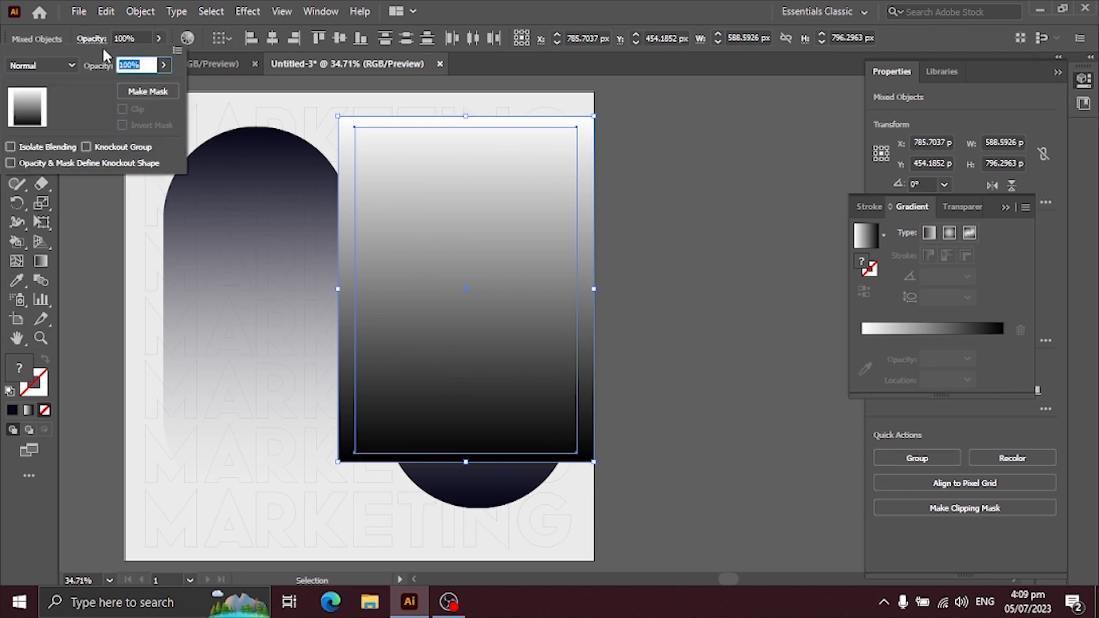
click(120, 88)
Edit the opacity mask's gradient so only the photo's lower part fades out, moving its white stop down and its black stop to about 79%.
click(93, 109)
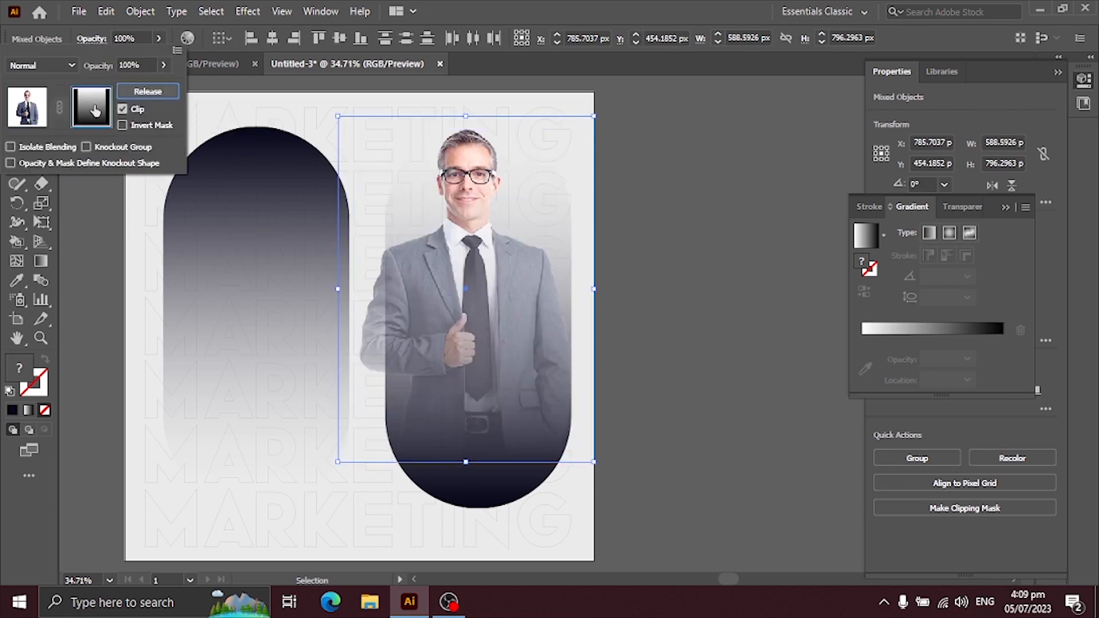
click(43, 260)
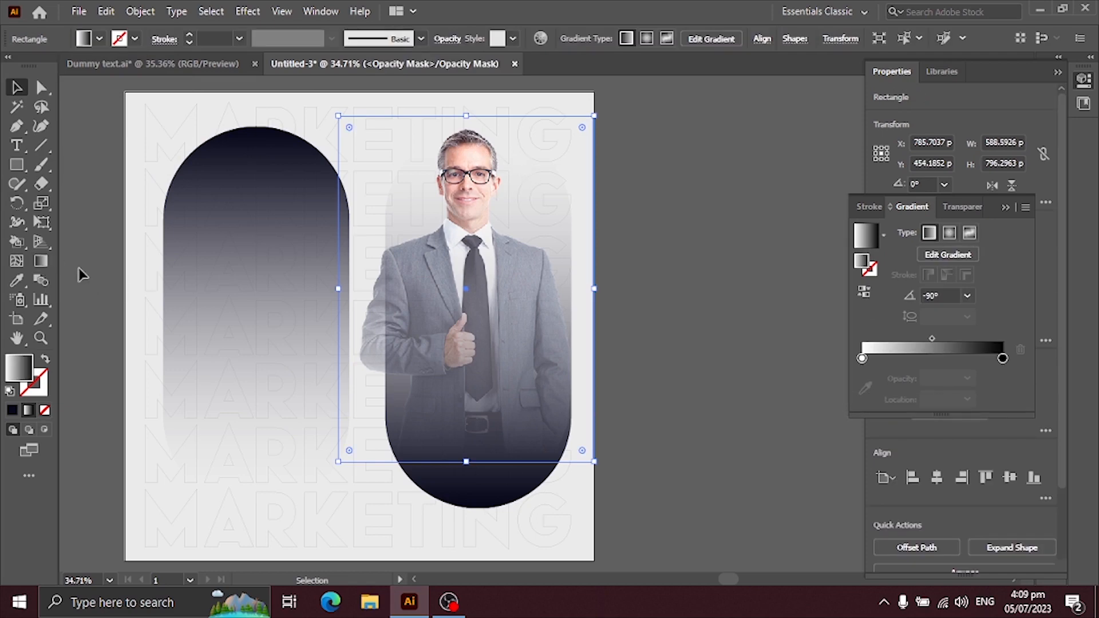
click(41, 260)
drag(465, 114, 465, 324)
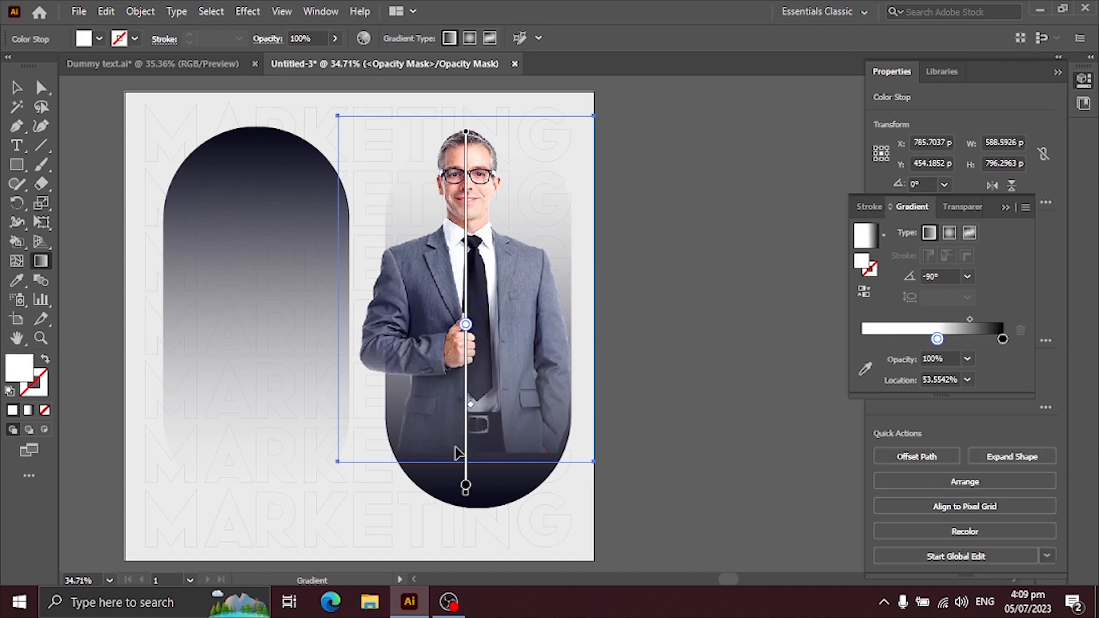
drag(466, 487, 466, 434)
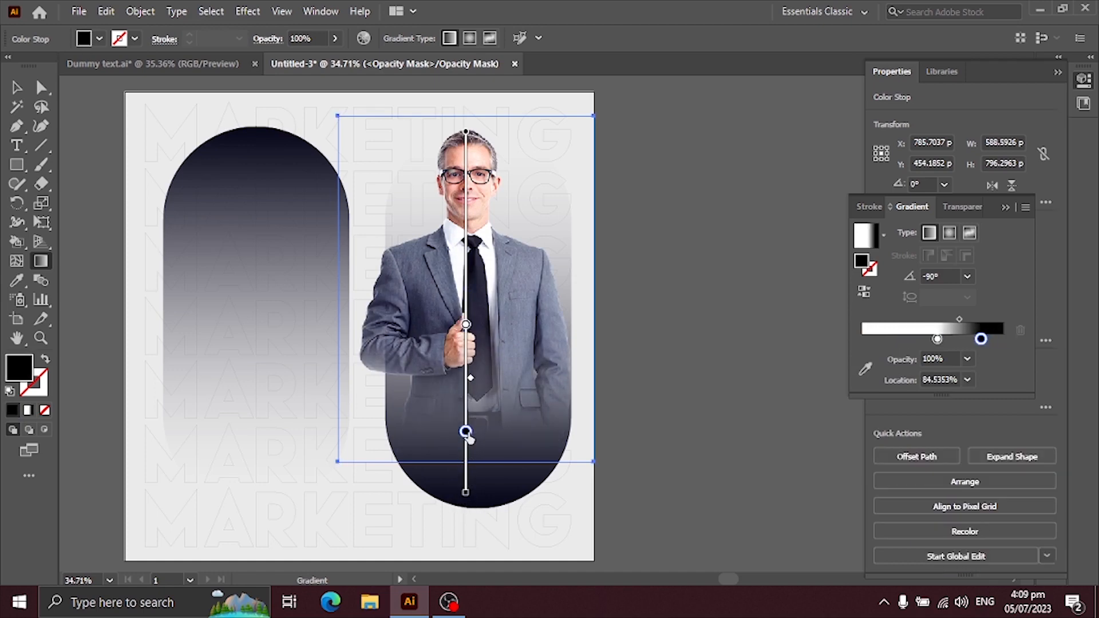
drag(465, 324, 465, 348)
drag(465, 432, 466, 412)
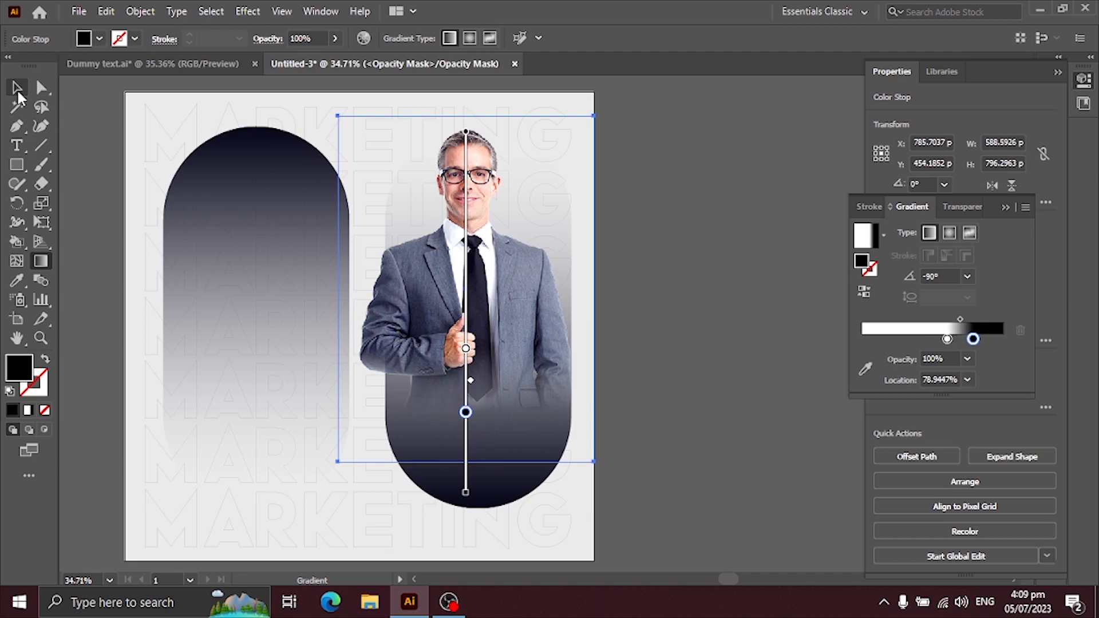
Exit opacity mask editing and shift the masked photo of the man up and right over the right pill.
click(16, 87)
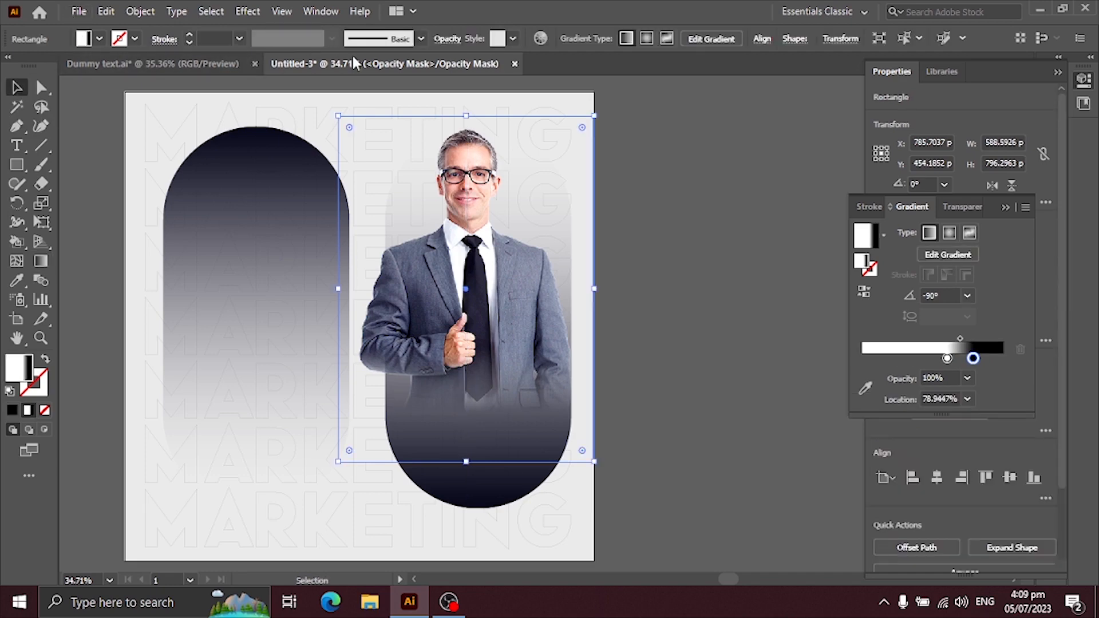
click(446, 40)
click(315, 113)
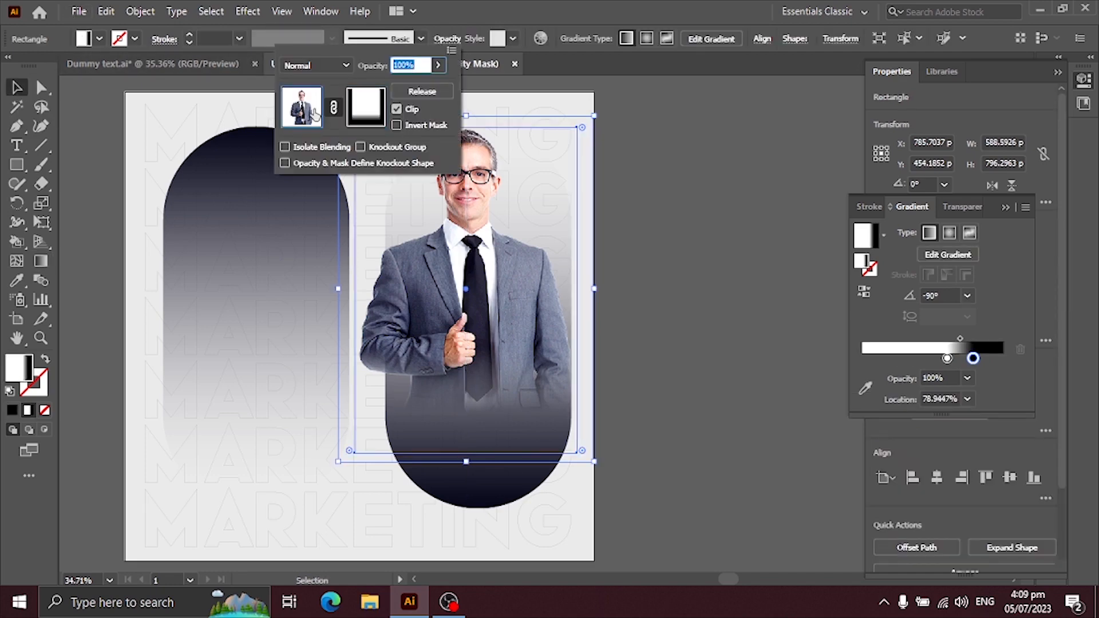
click(102, 209)
drag(475, 288, 548, 270)
drag(593, 346, 545, 322)
click(698, 368)
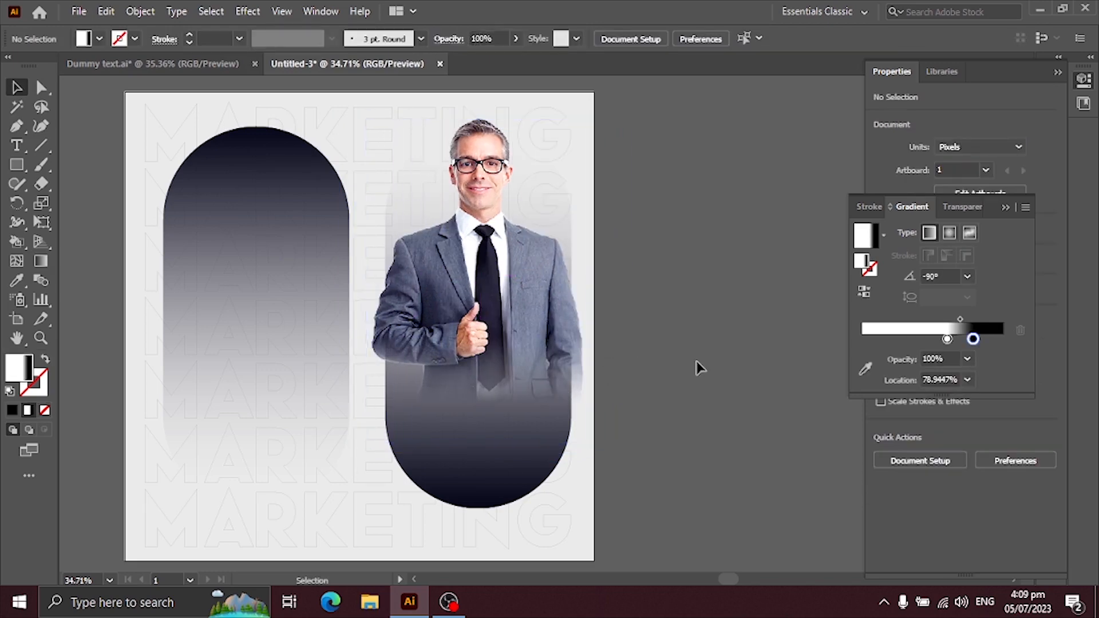
Scale the man's photo down proportionally to about 448 × 657 px and centre it over the right pill.
click(579, 346)
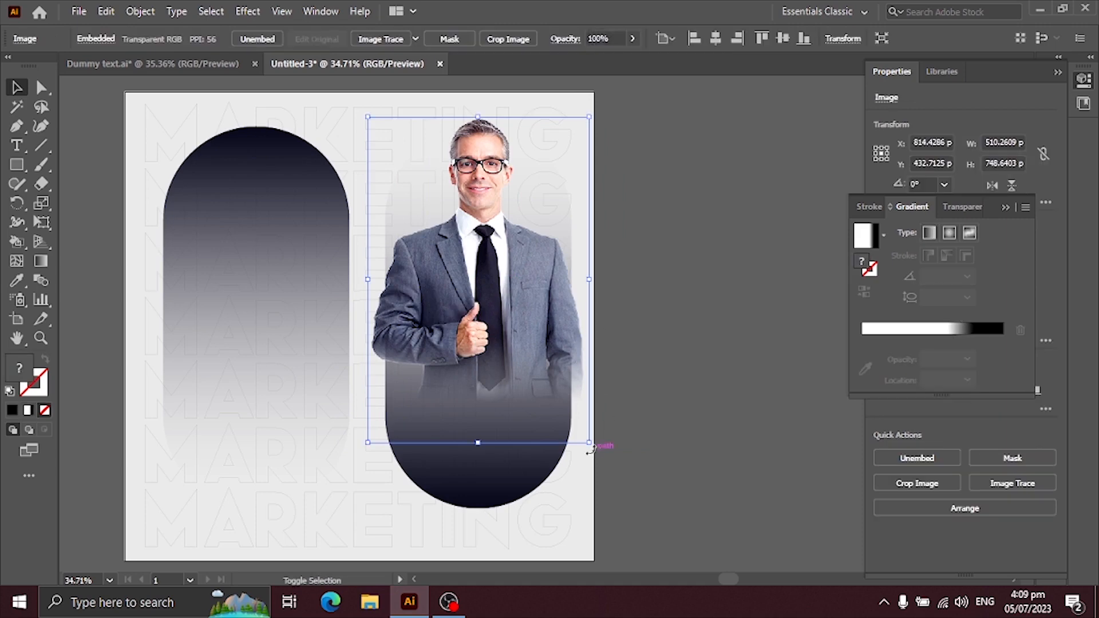
drag(589, 441, 548, 381)
drag(484, 313, 500, 334)
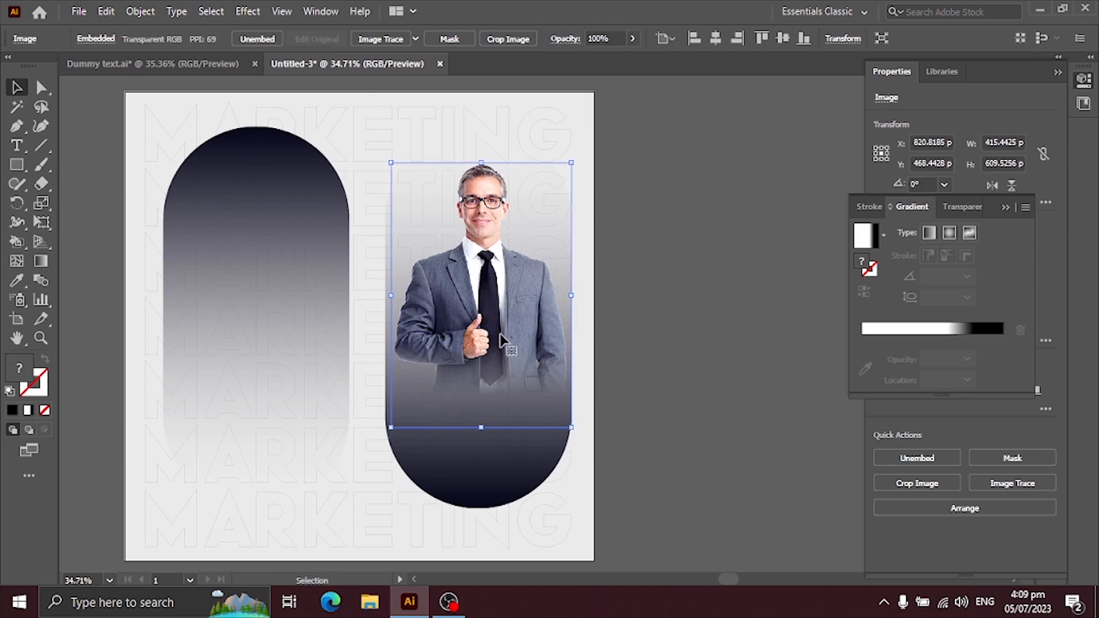
drag(481, 163, 482, 148)
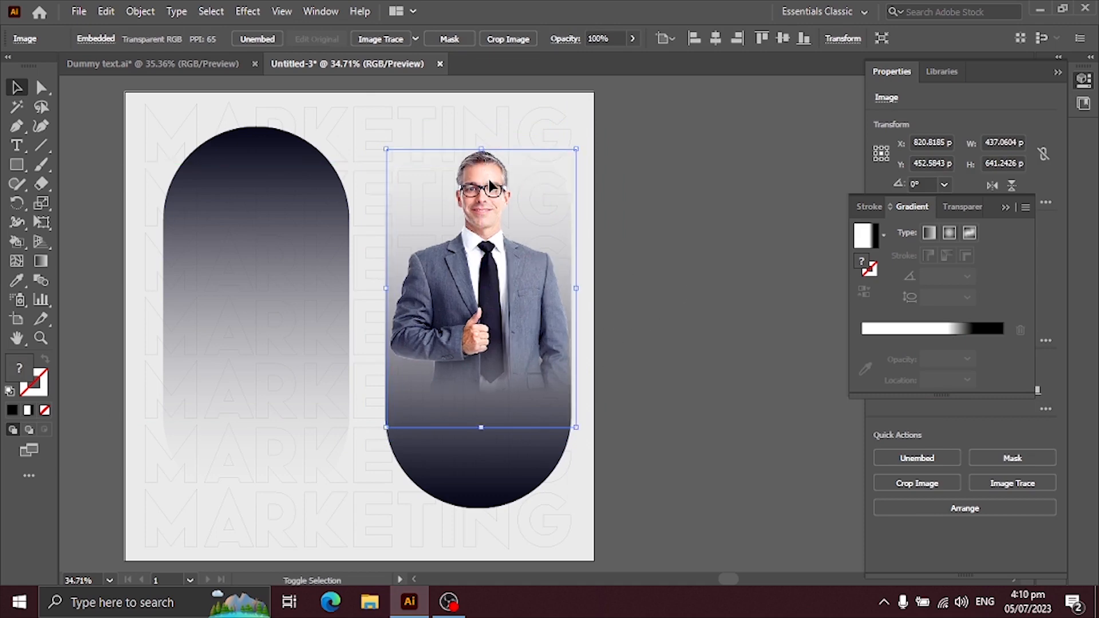
click(650, 360)
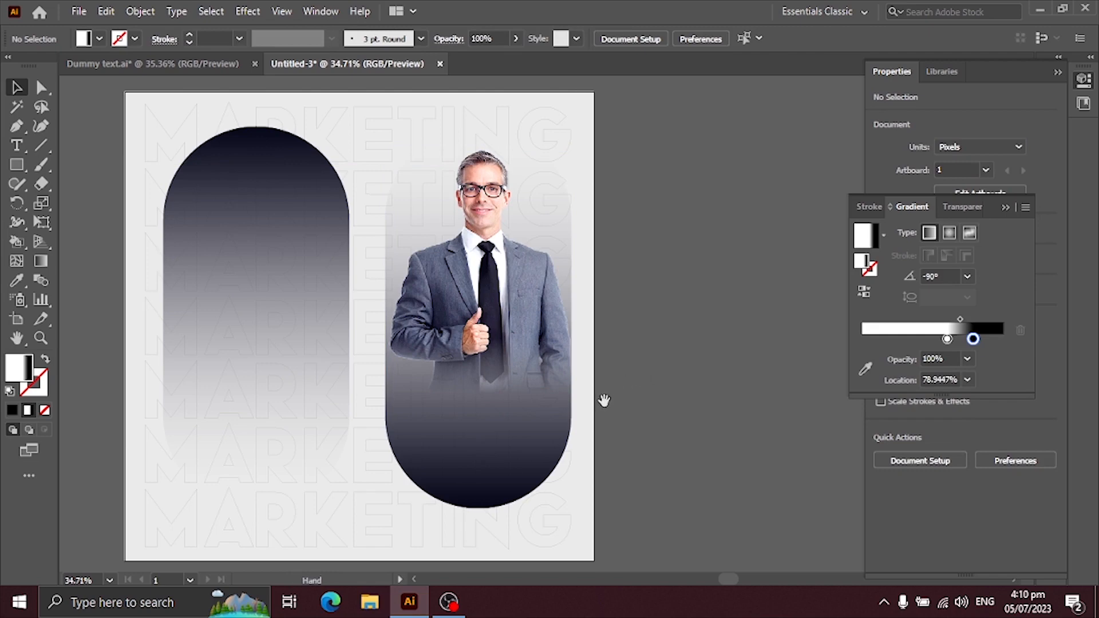
drag(626, 406, 593, 427)
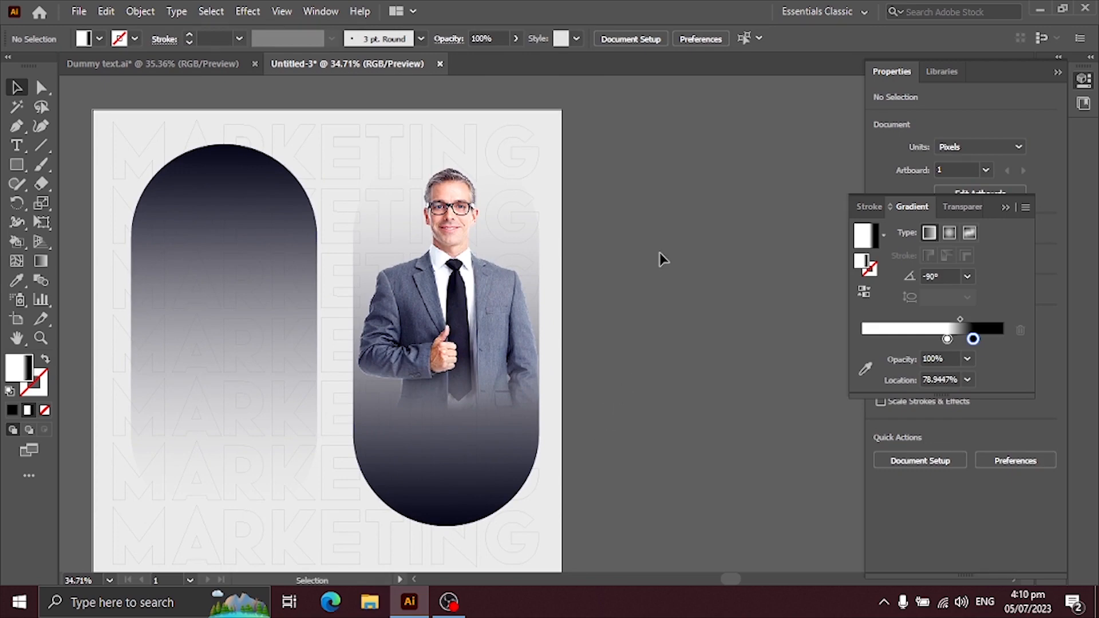
click(378, 350)
drag(355, 309, 349, 309)
click(605, 356)
Start a Drop Shadow effect on the man's photo with a 4 px X offset and 5 px Y offset.
click(418, 212)
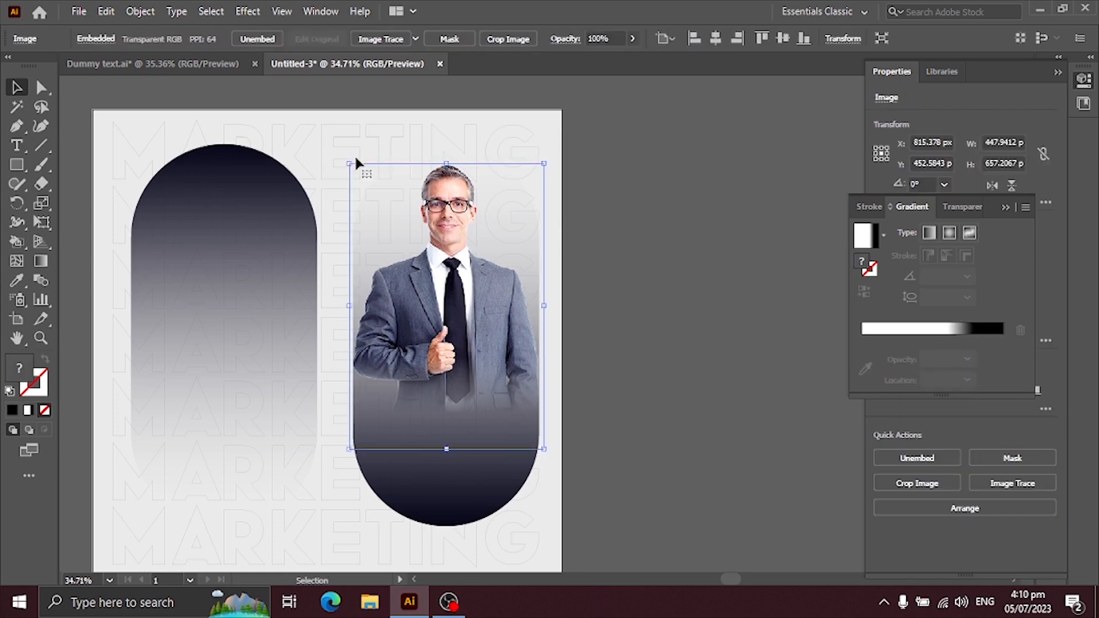
click(248, 11)
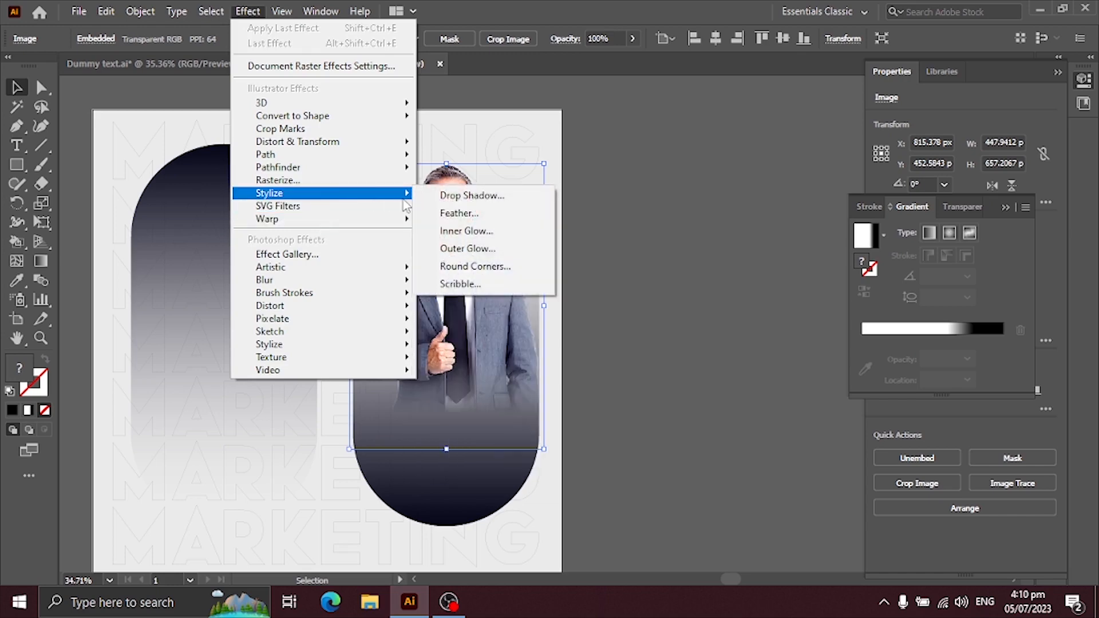
click(430, 198)
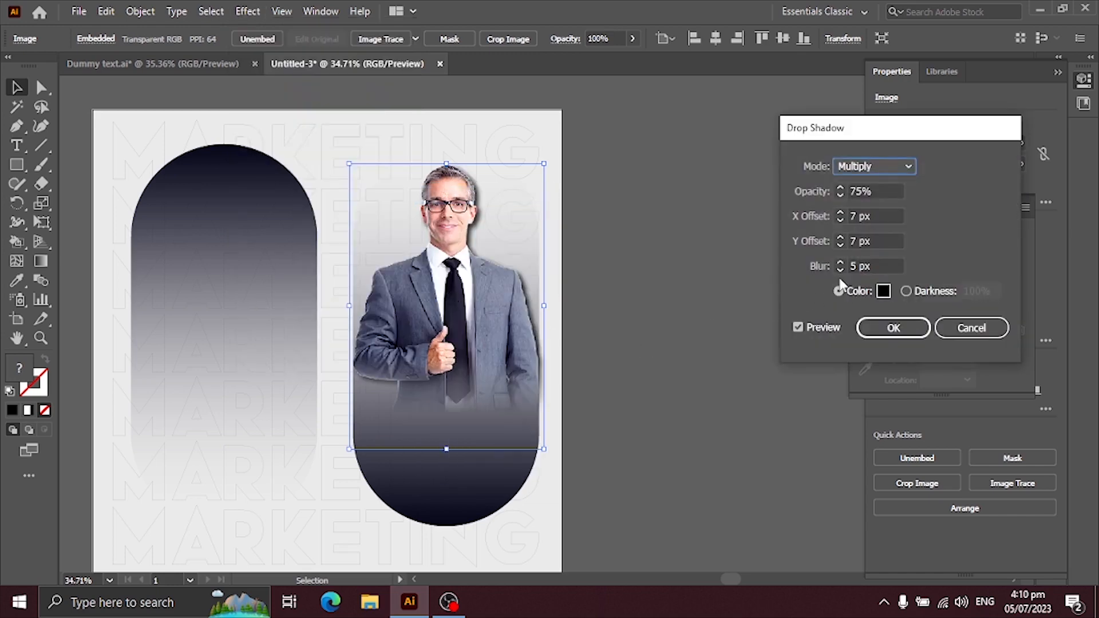
click(840, 269)
click(840, 244)
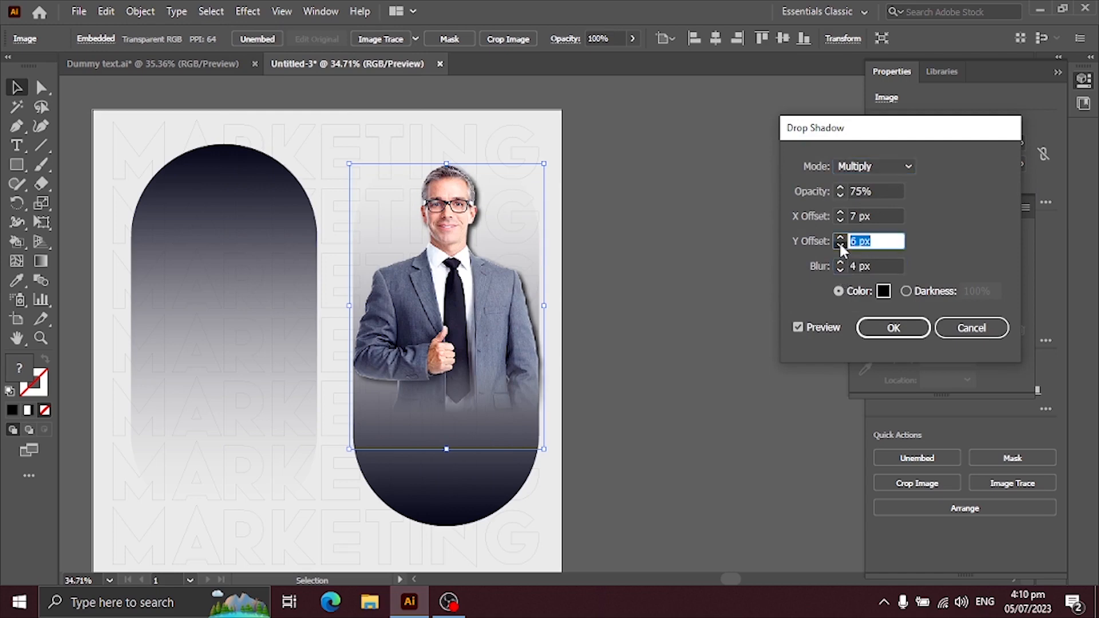
click(841, 221)
click(840, 220)
click(840, 220)
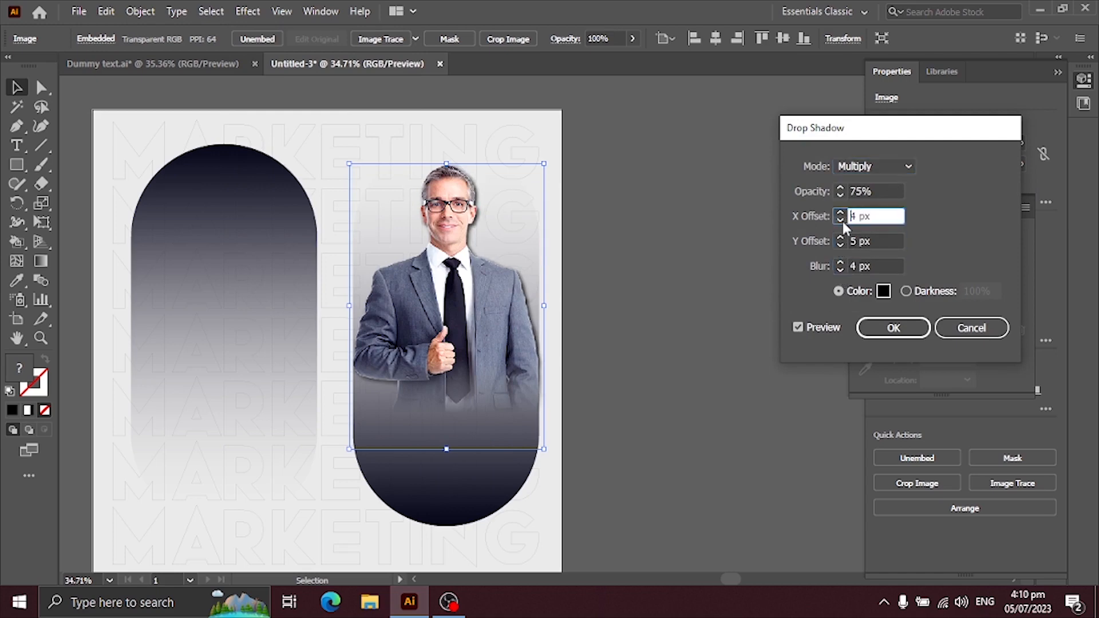
Set the photo's drop shadow to 6 px blur and 45% opacity and apply it.
click(840, 263)
click(840, 263)
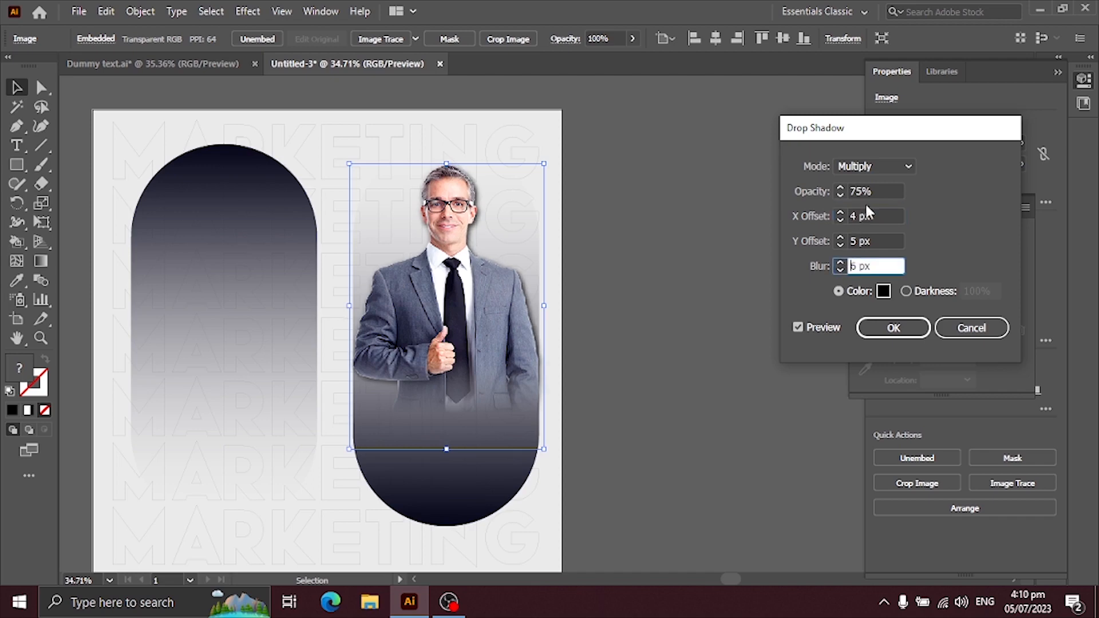
click(840, 191)
text(45)
click(874, 331)
click(709, 328)
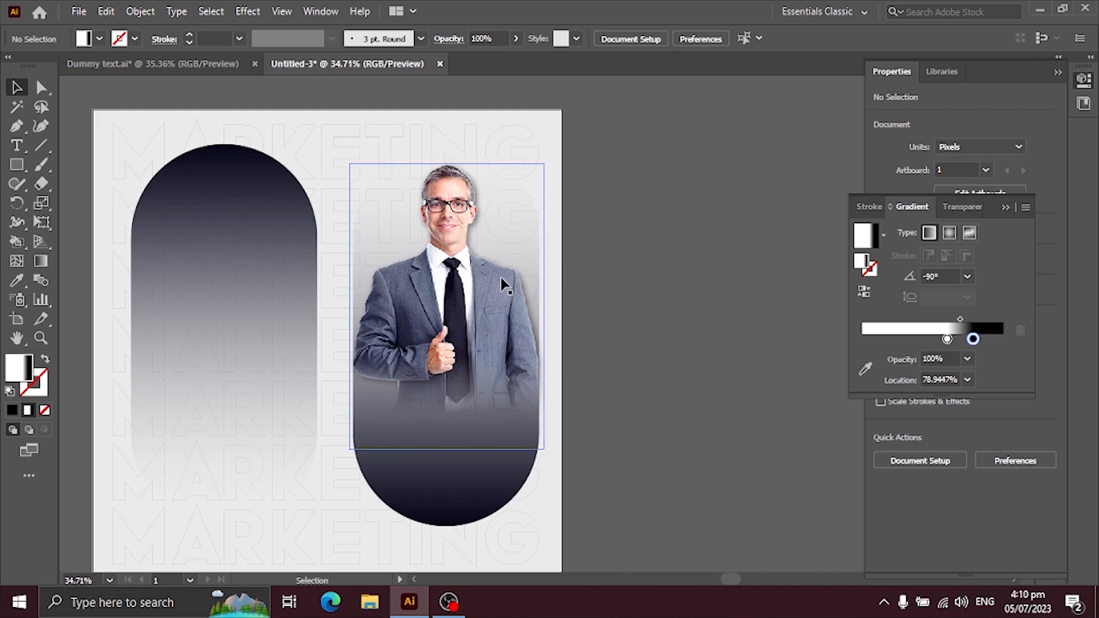
Lock the repeated MARKETING background text in the Dummy text.ai document.
click(185, 62)
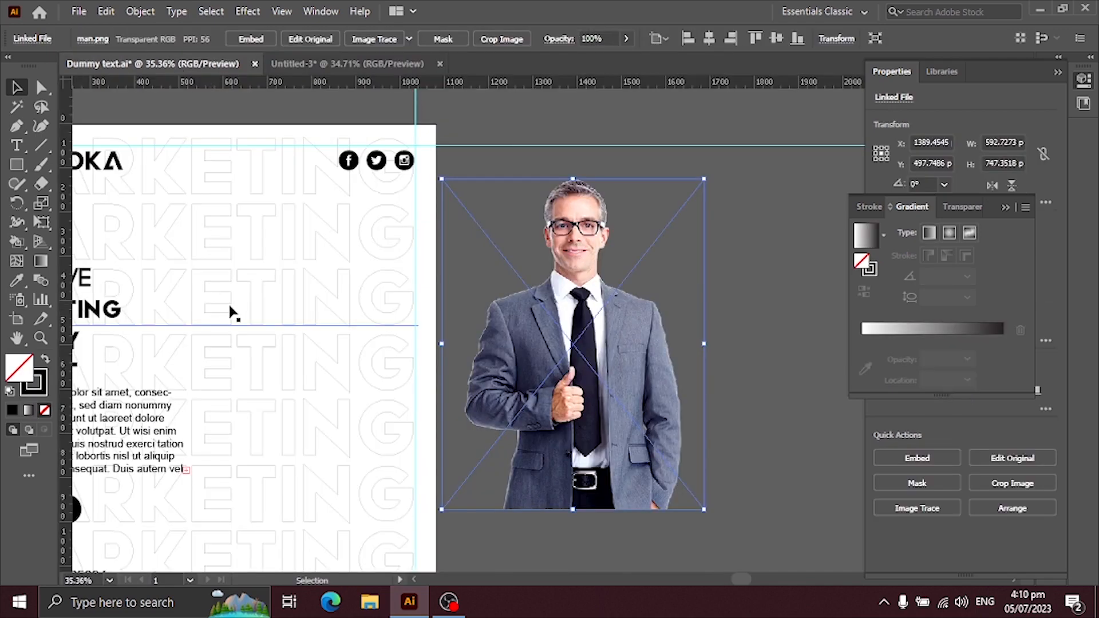
scroll(294, 257, left, 10)
scroll(295, 257, down, 3)
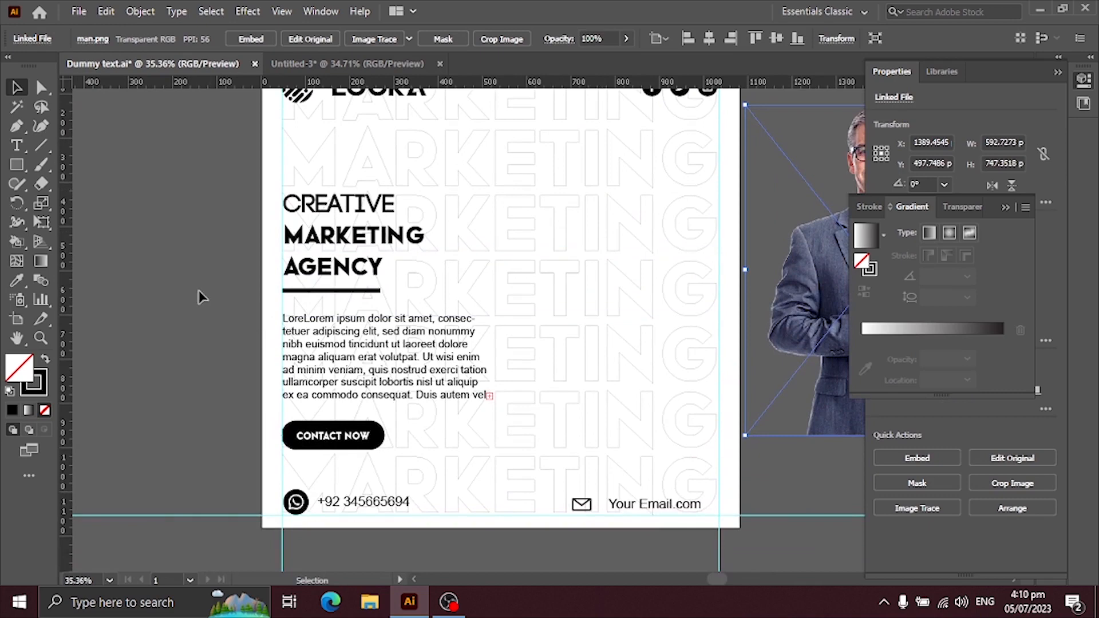
click(491, 185)
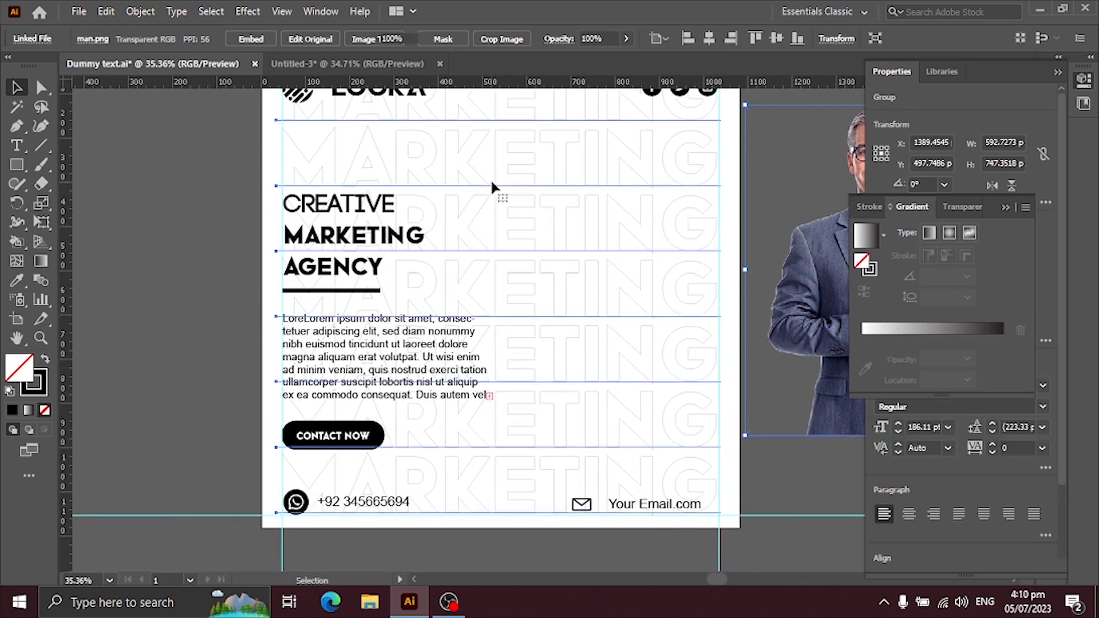
click(140, 10)
mouse_move(343, 119)
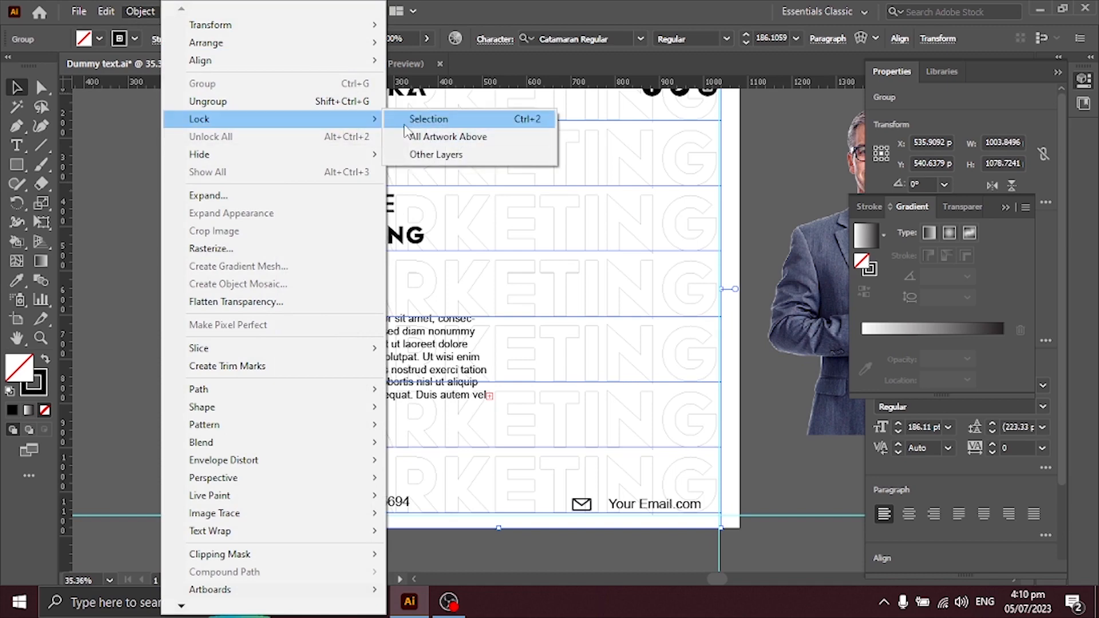
click(429, 119)
Copy the CREATIVE MARKETING AGENCY heading, its underline and the lorem ipsum paragraph into the Untitled-3 document.
drag(226, 162, 277, 329)
scroll(171, 257, left, 5)
click(203, 122)
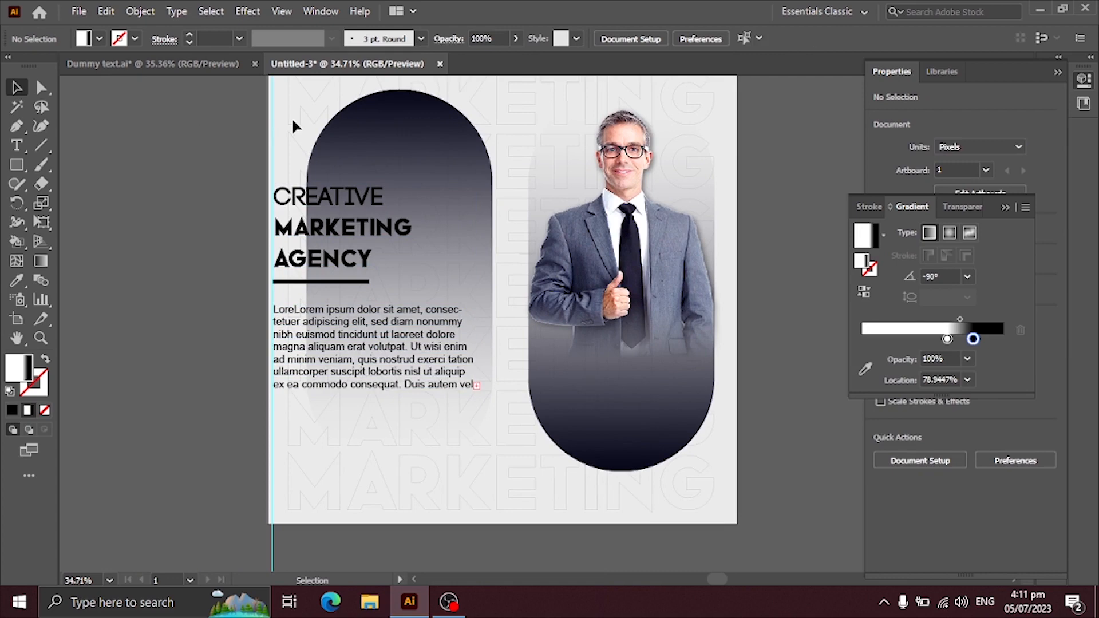
Remove the pasted vertical guide and move the heading, underline and paragraph onto the left pill.
click(187, 144)
drag(256, 242, 338, 335)
click(334, 444)
Narrow the paragraph's text frame so its lines fit within the left pill's width.
click(442, 344)
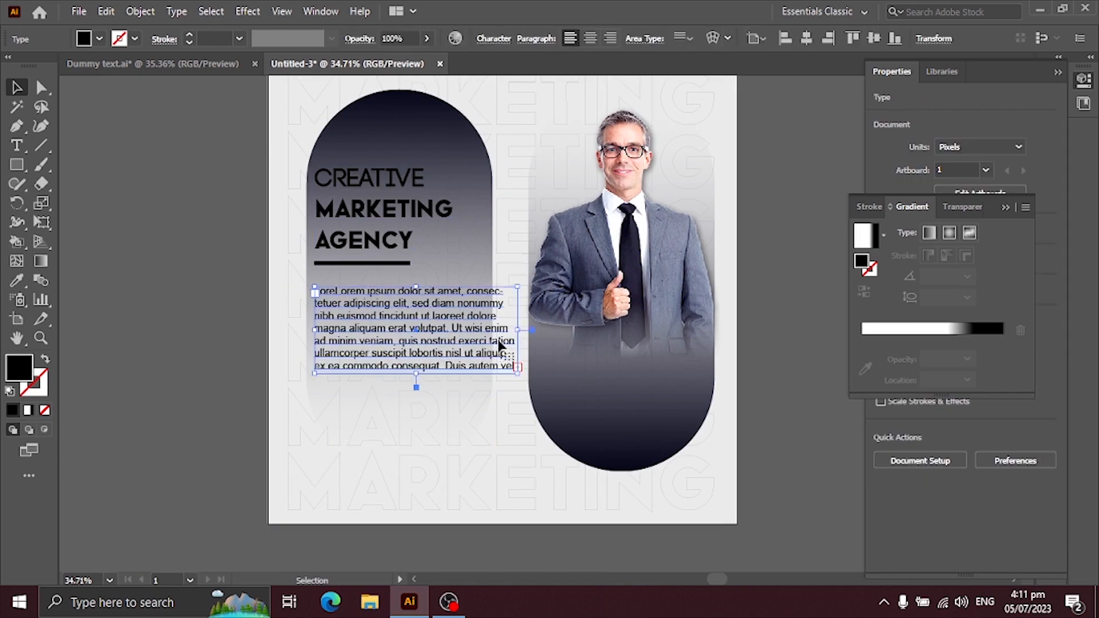
drag(514, 331, 475, 420)
click(477, 428)
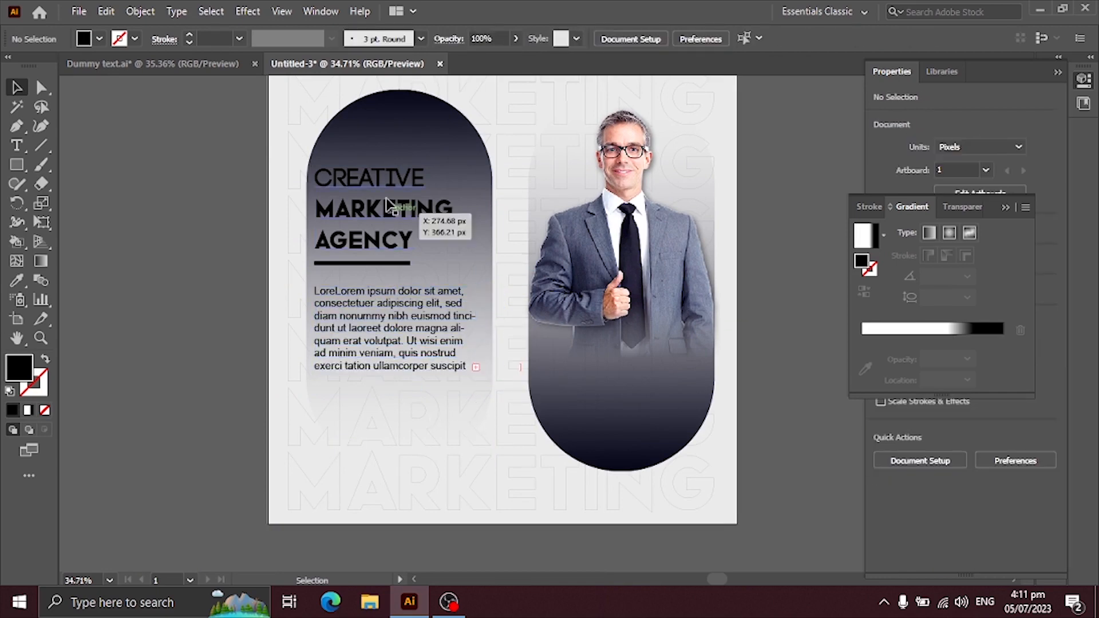
Fill the CREATIVE MARKETING AGENCY heading and its underline with white.
drag(356, 266, 260, 155)
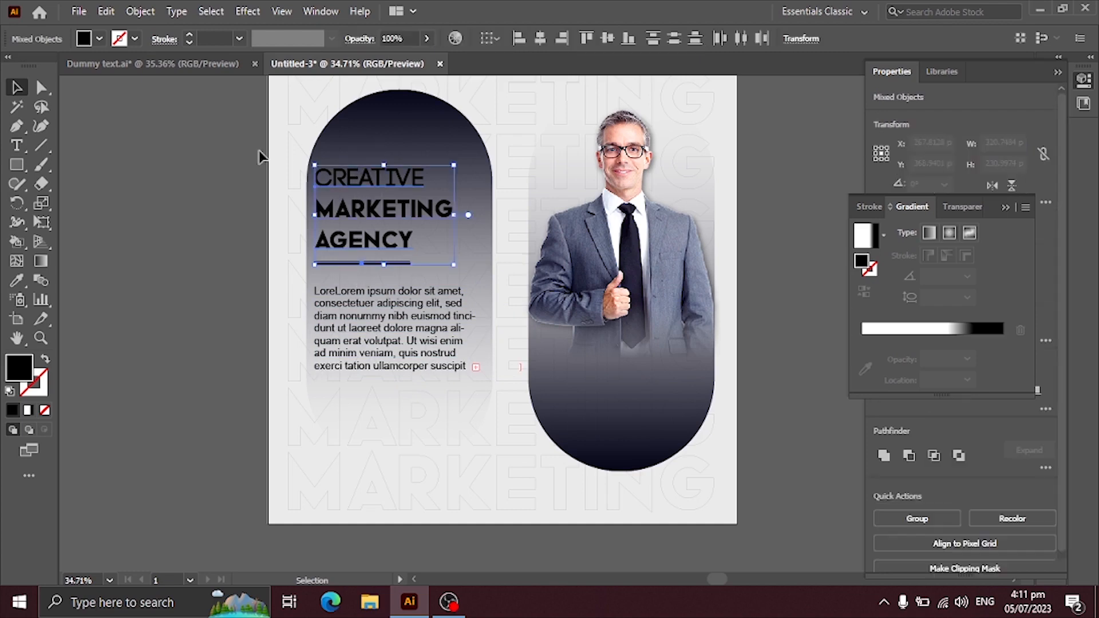
click(100, 39)
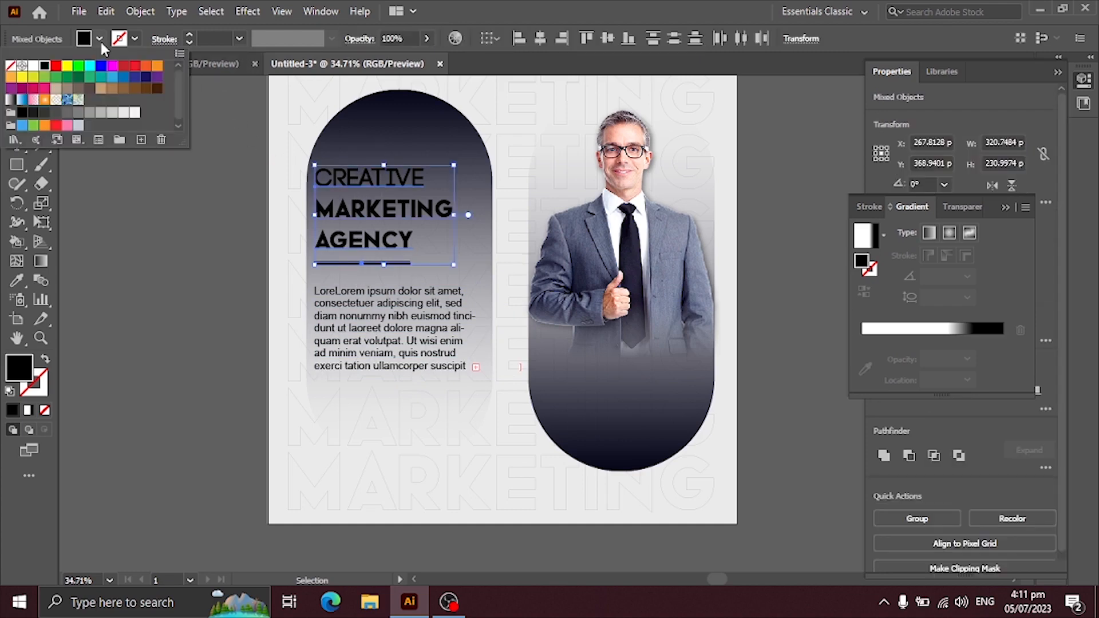
click(33, 65)
click(218, 294)
click(216, 293)
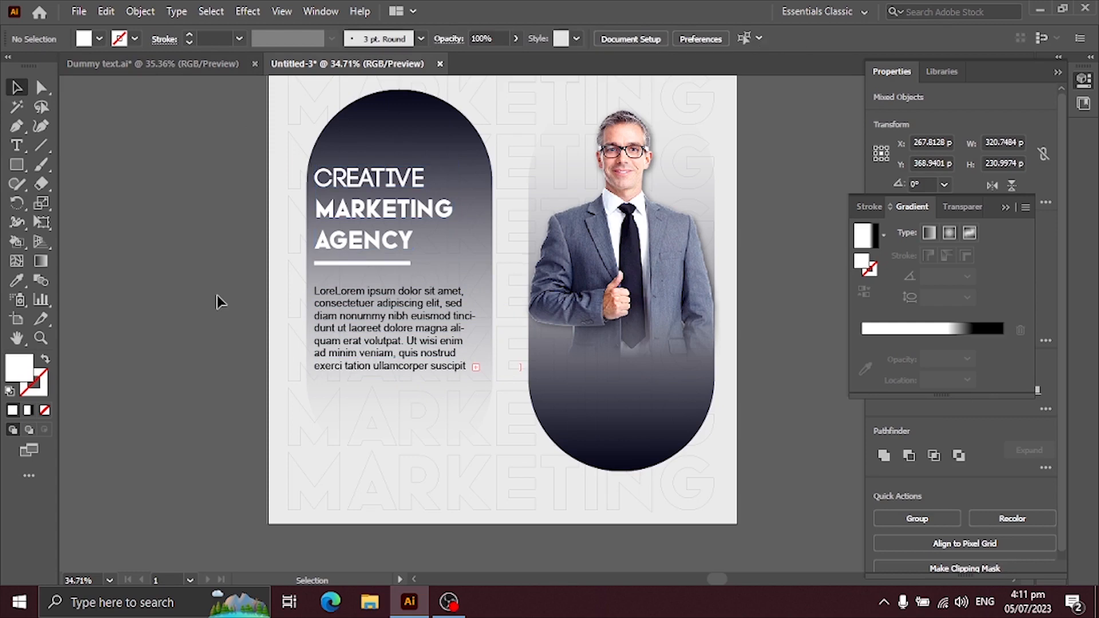
Add a Drop Shadow to the heading with 45% opacity, 4 px blur, 2 px Y offset and a reduced X offset.
click(395, 218)
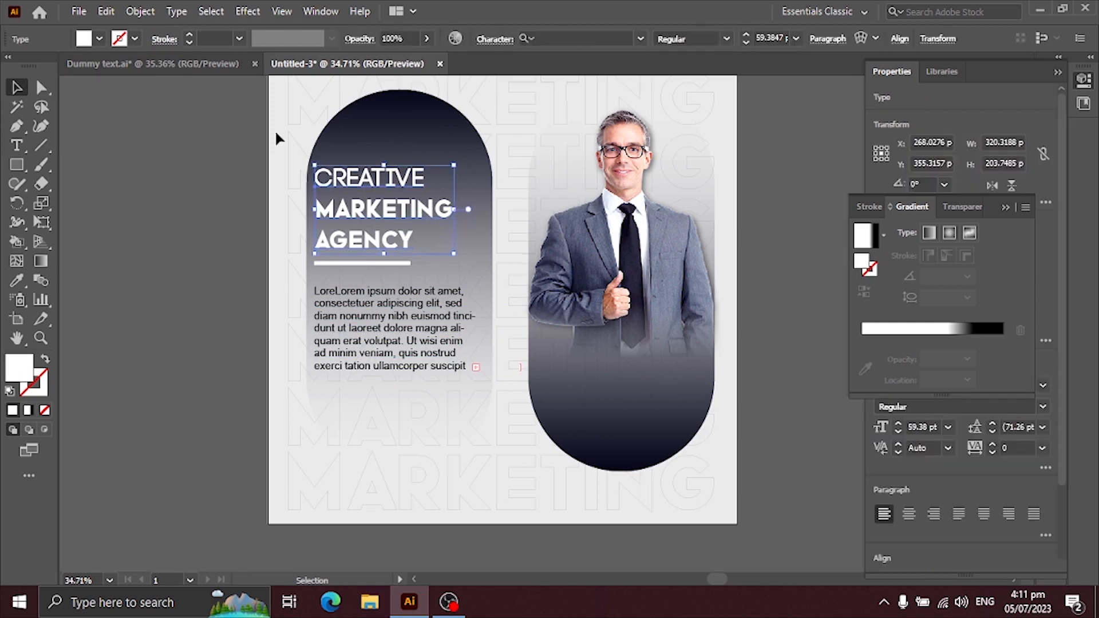
click(247, 11)
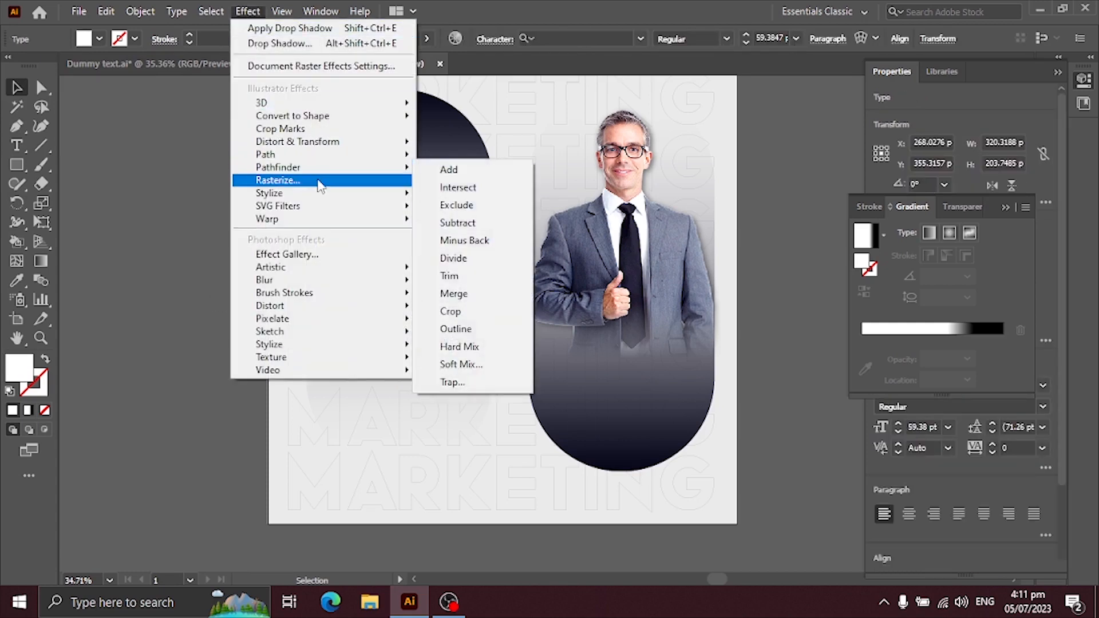
mouse_move(371, 195)
click(440, 196)
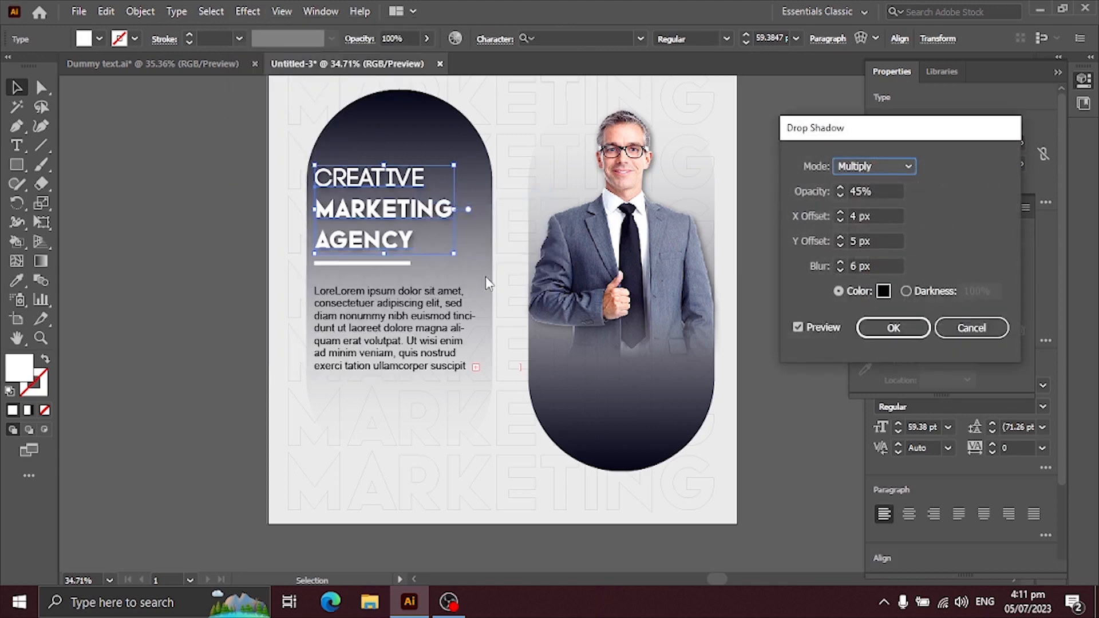
click(843, 269)
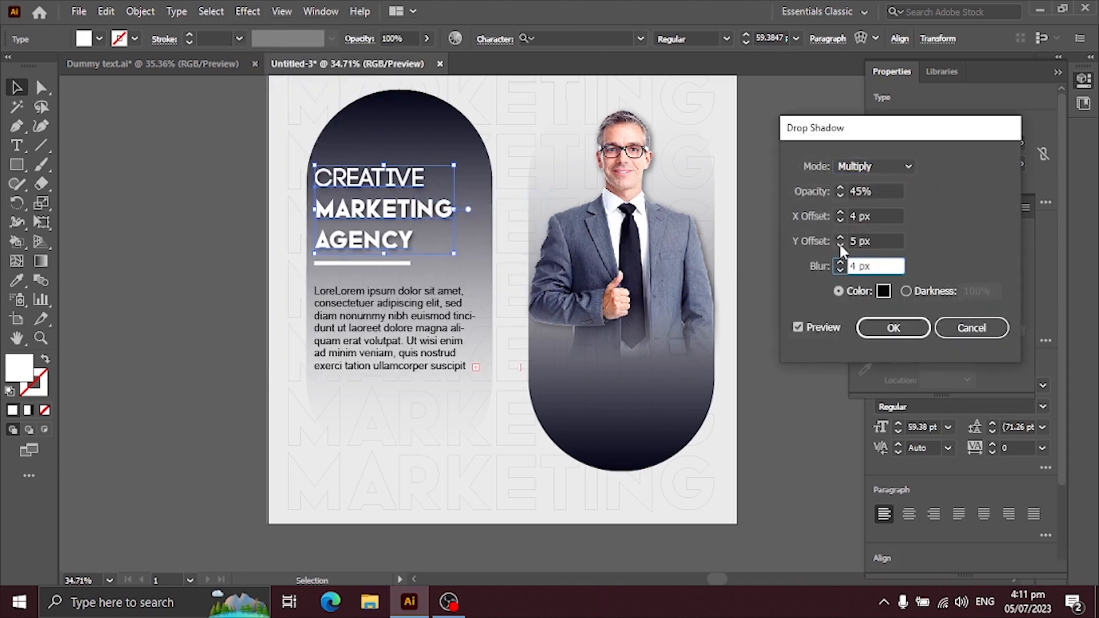
click(840, 244)
click(840, 245)
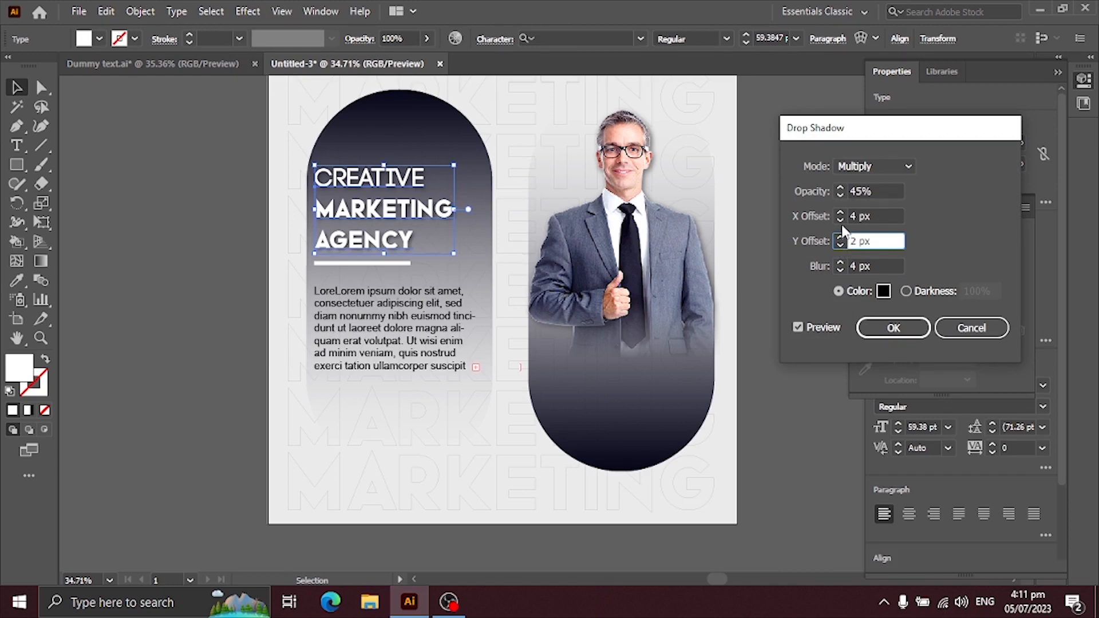
click(840, 219)
click(863, 327)
click(760, 466)
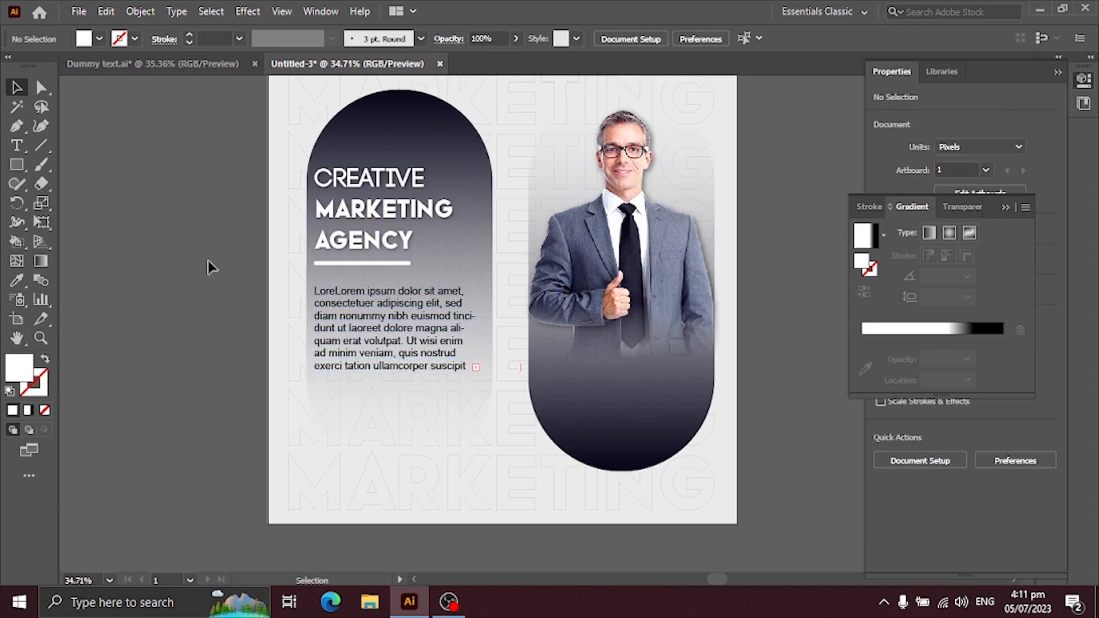
Move the left gradient pill straight down by about 44 px behind the text.
scroll(415, 257, up, 2)
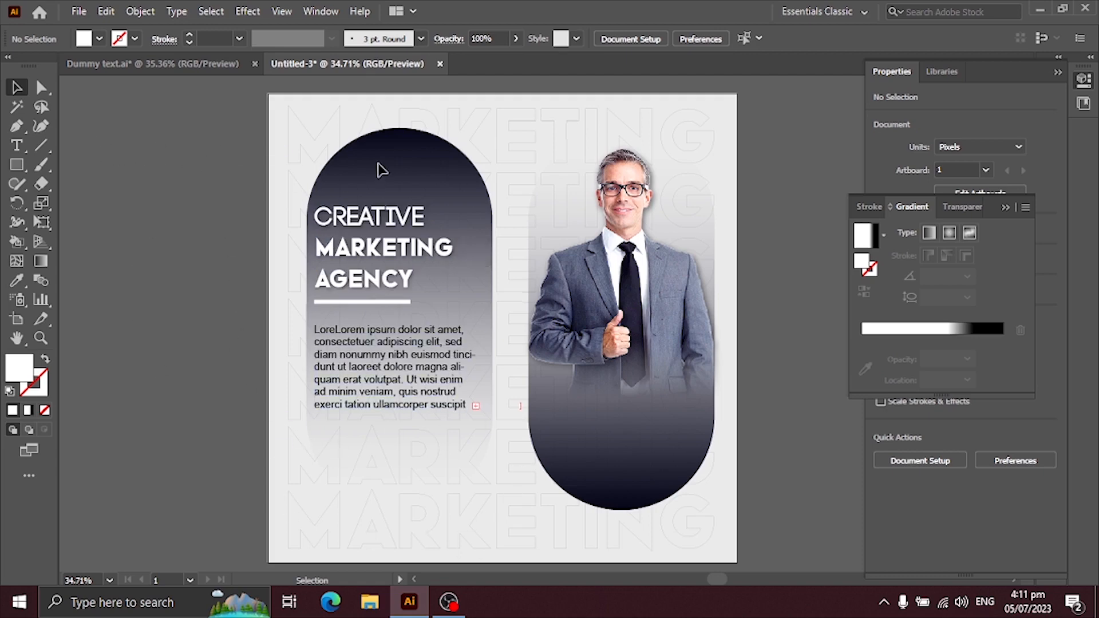
key(ctrl)
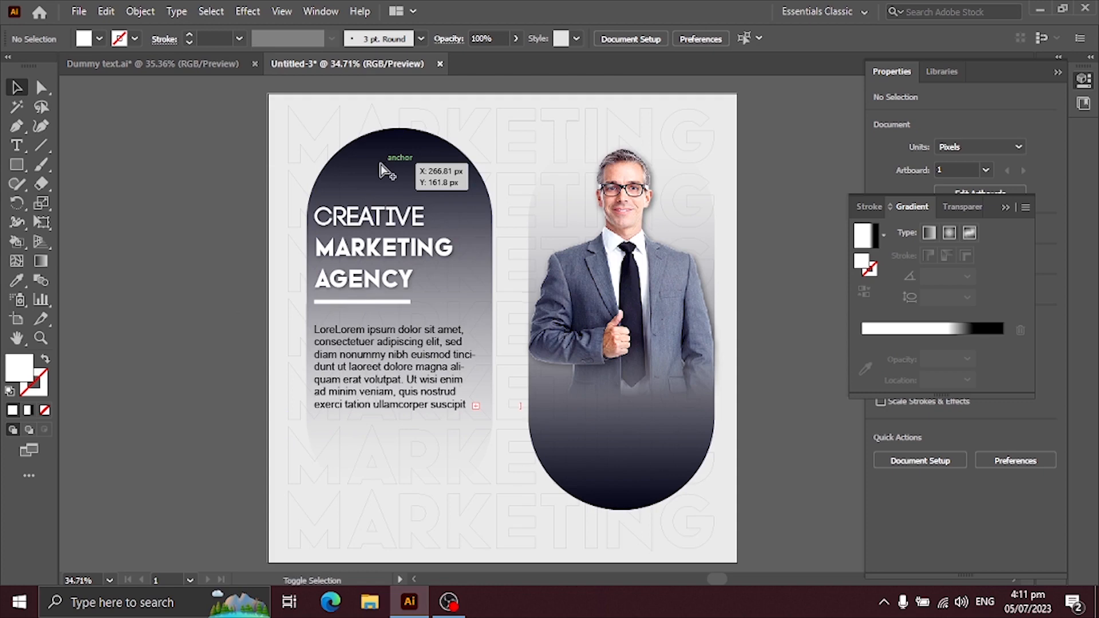
key(ctrl+a)
click(198, 177)
drag(401, 166, 403, 170)
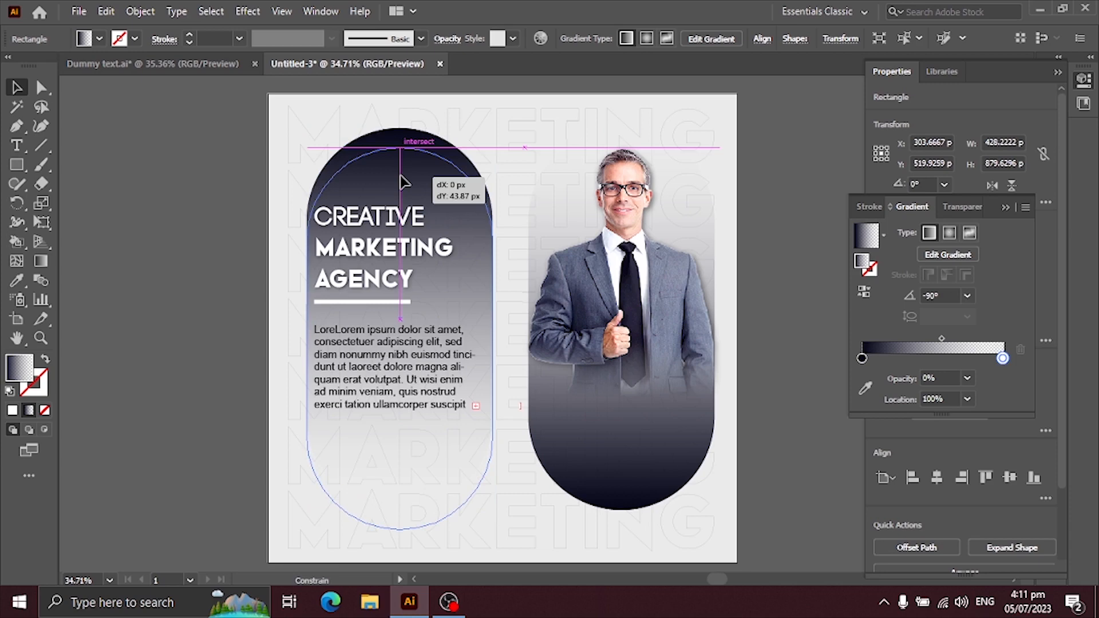
drag(402, 182, 402, 181)
click(150, 168)
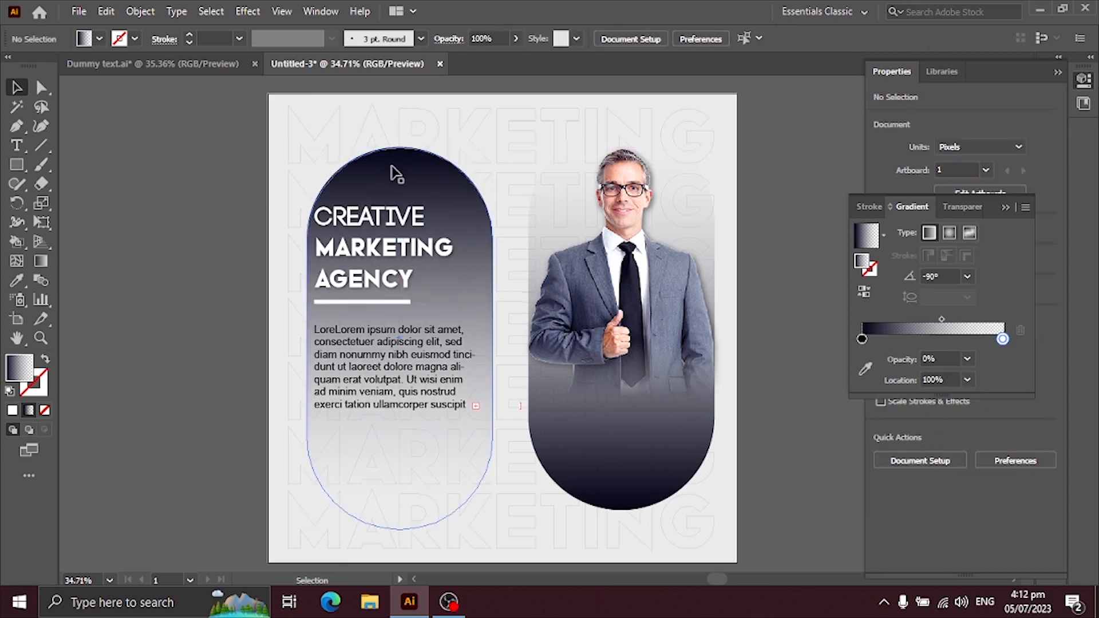
Move the left gradient pill straight up by about 44 px behind the text.
drag(392, 166, 389, 148)
click(208, 181)
click(388, 150)
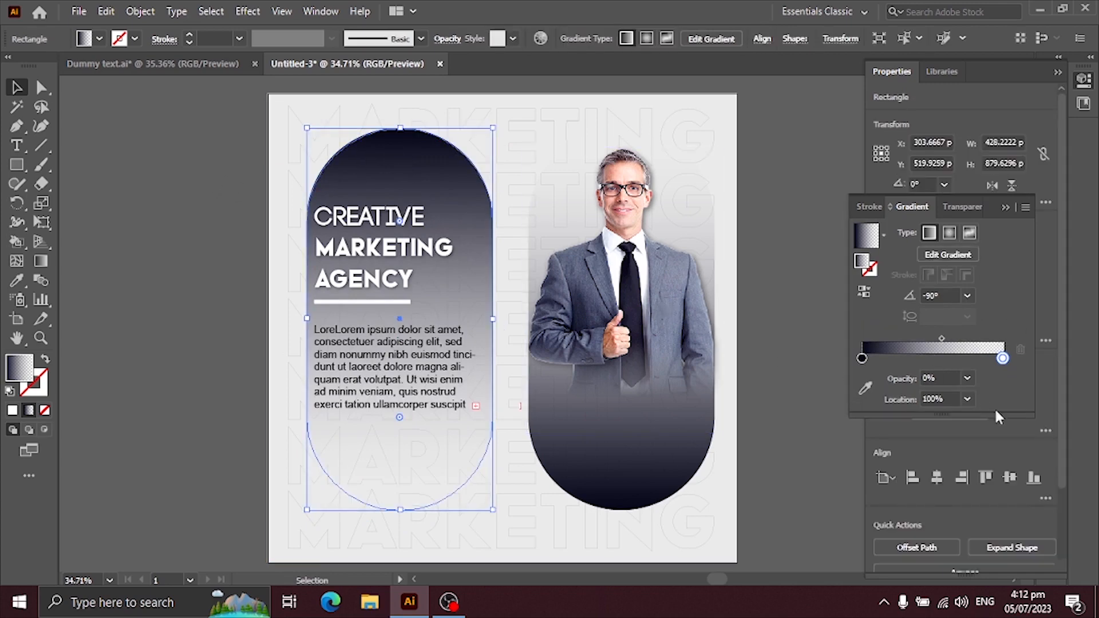
Shift the midpoint of the left pill's gradient to about 58%, keeping the transparent stop at the gradient's end.
drag(1002, 359, 971, 358)
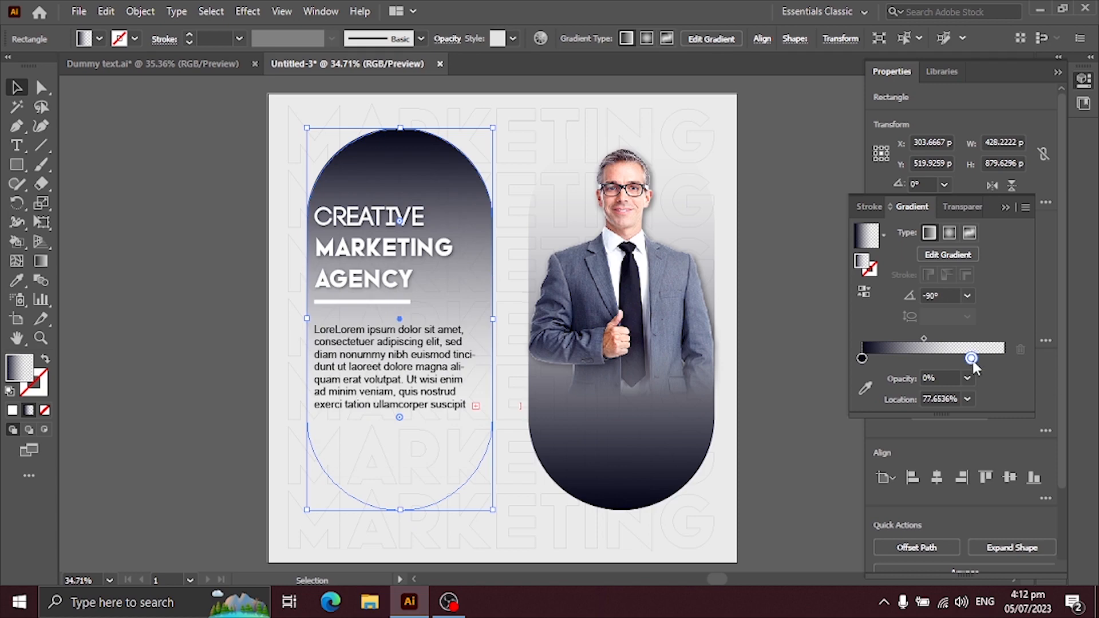
drag(971, 358, 1010, 358)
drag(945, 340, 957, 340)
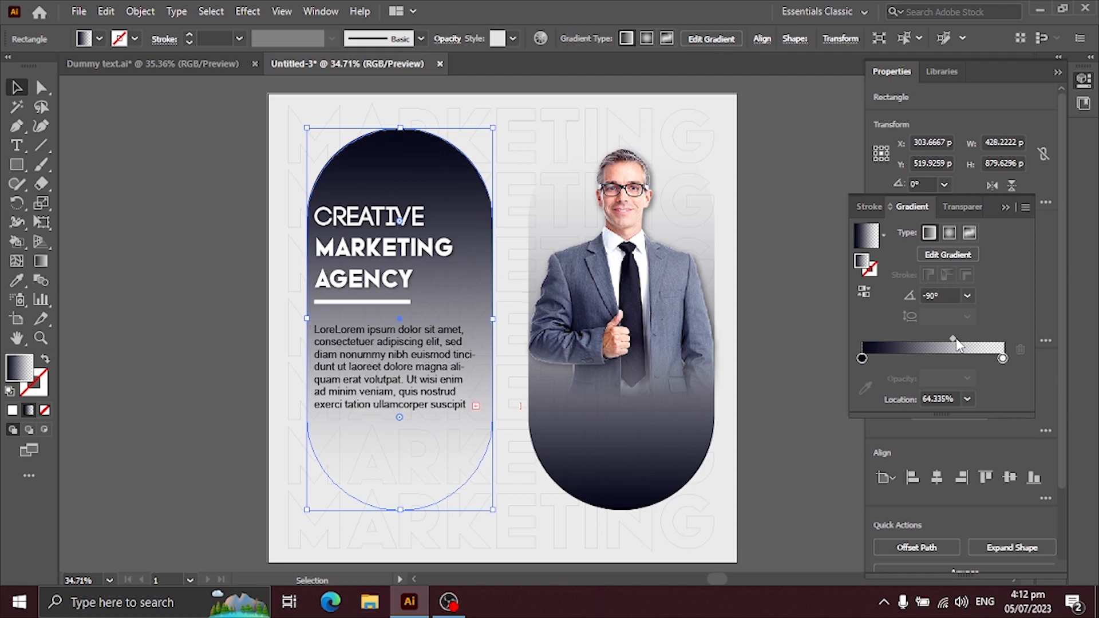
drag(952, 341, 944, 341)
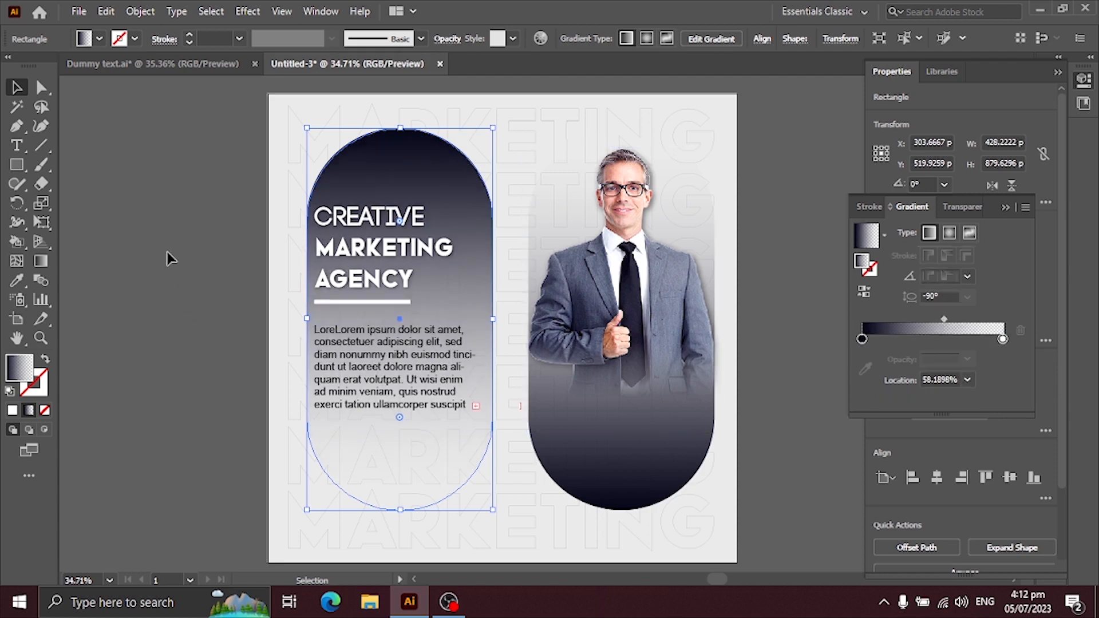
click(83, 237)
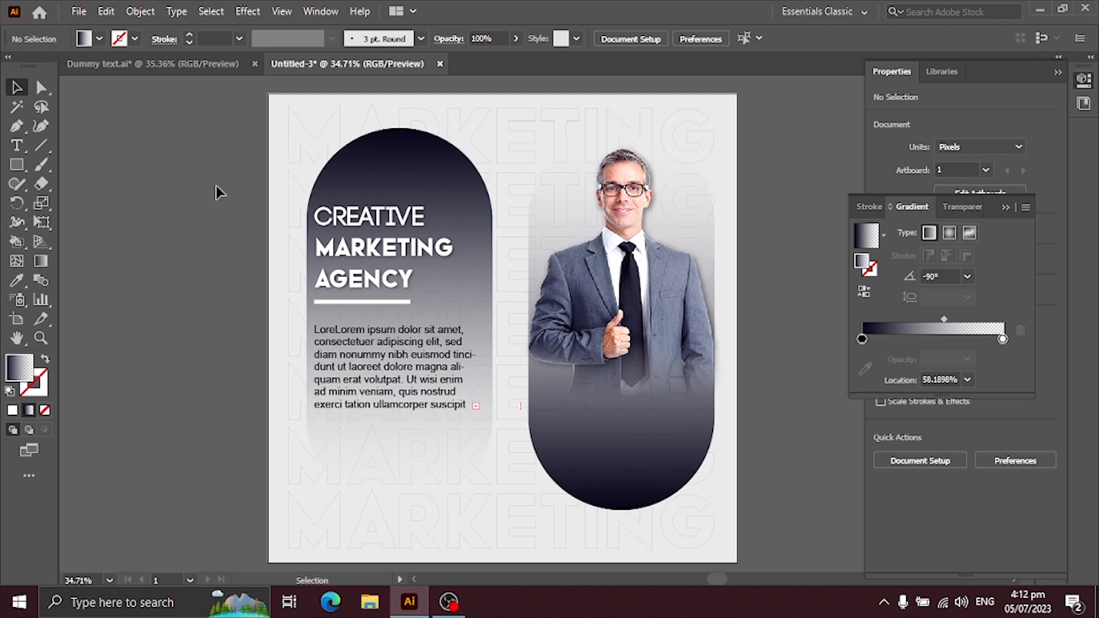
Move the left pill, heading, underline and paragraph together down by about 44 px.
drag(294, 160, 413, 440)
mouse_move(426, 371)
mouse_down()
mouse_move(426, 398)
mouse_move(422, 387)
mouse_up()
click(143, 323)
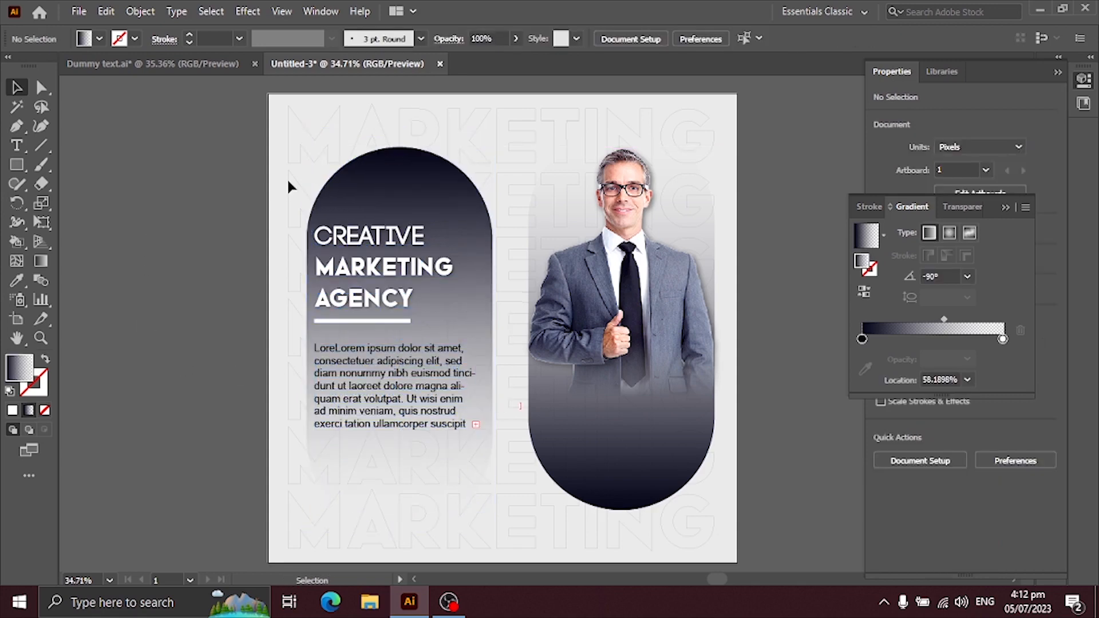
Copy the LOOKA logo and the three social media icons from Dummy text.ai to the top of the post.
click(128, 66)
scroll(234, 172, up, 3)
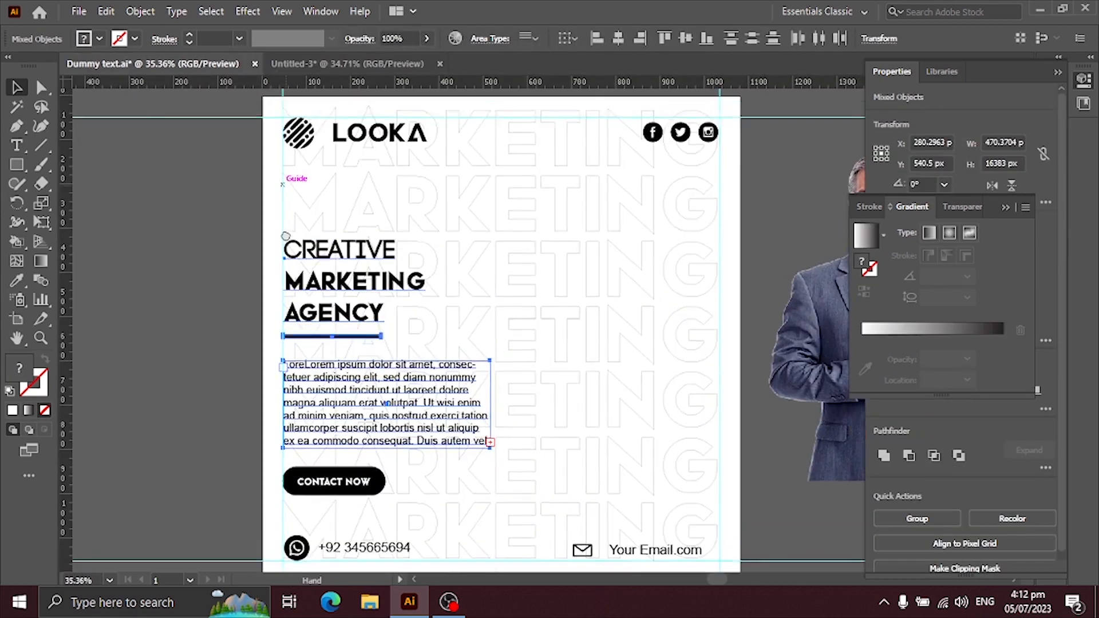
click(432, 197)
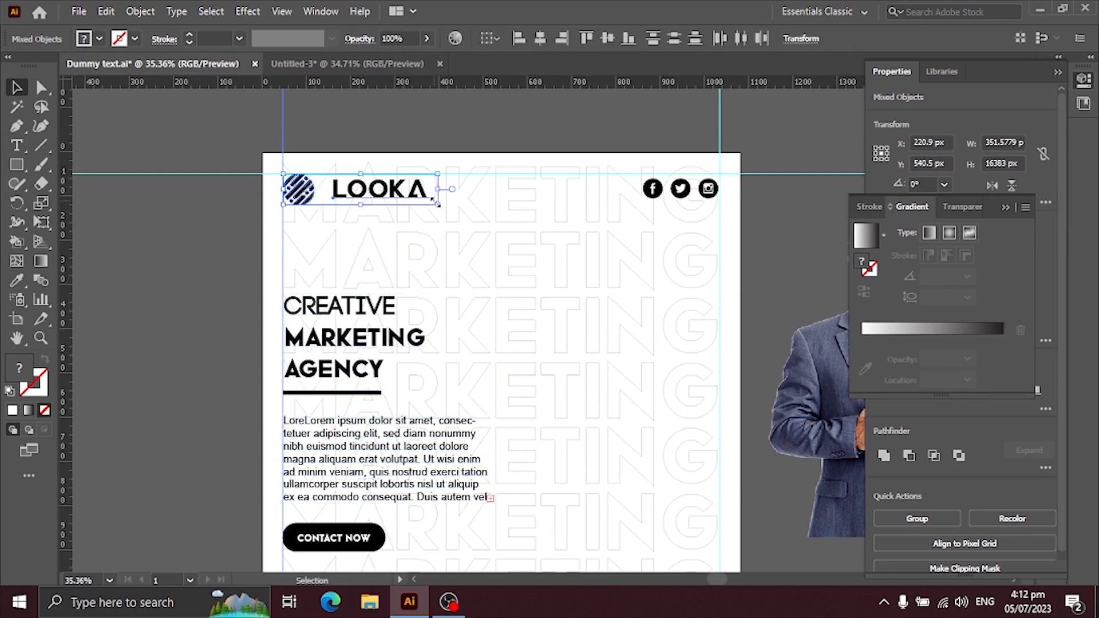
click(462, 196)
click(312, 211)
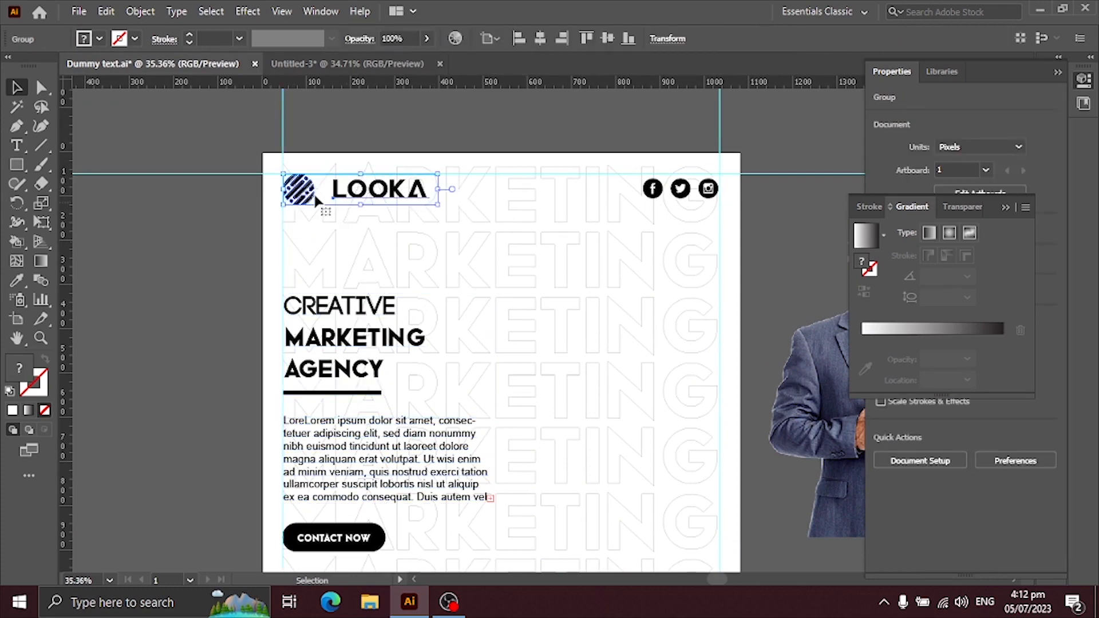
shift+click(651, 190)
drag(652, 191, 392, 259)
click(397, 166)
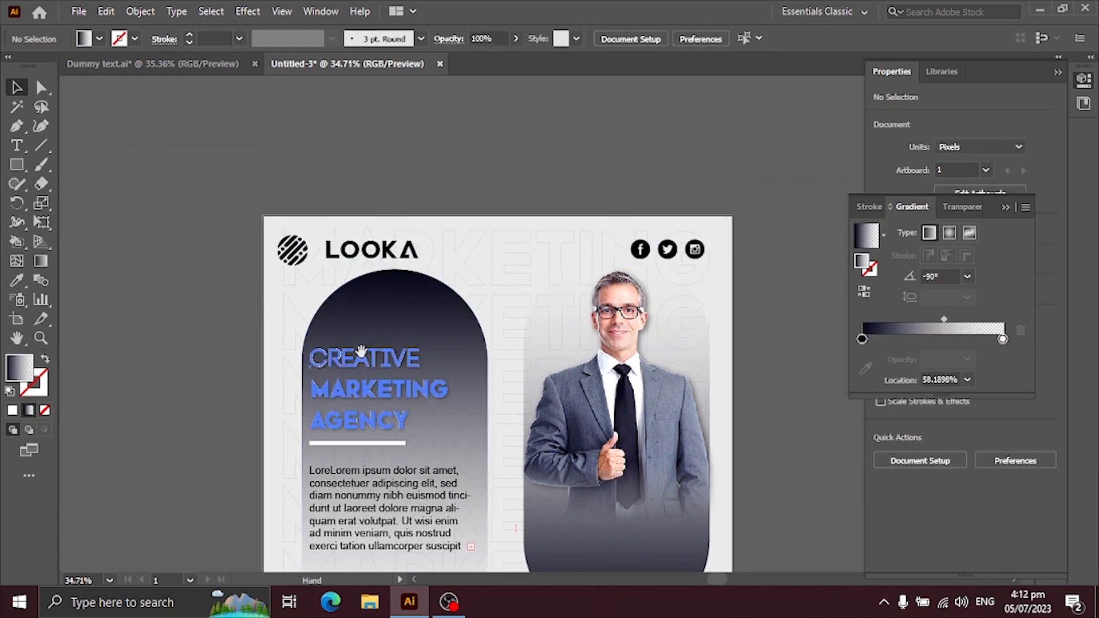
Nudge the logo and social icons row up by 11 px above the pills.
drag(364, 348, 324, 245)
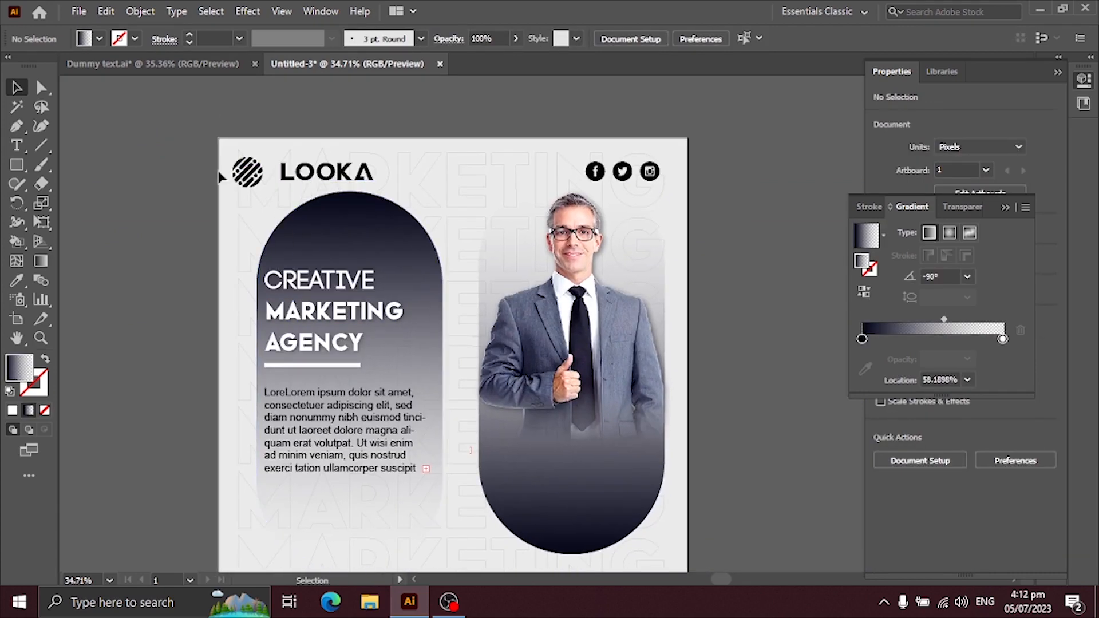
drag(392, 177, 658, 141)
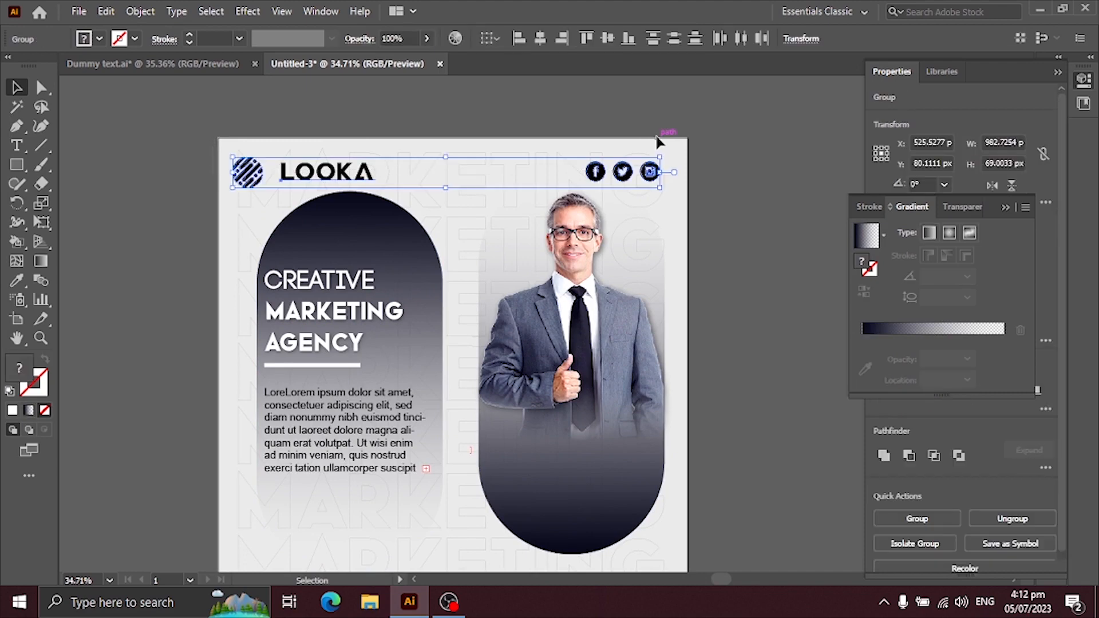
key(Up)
key(Up)
key(Up)
key(Up)
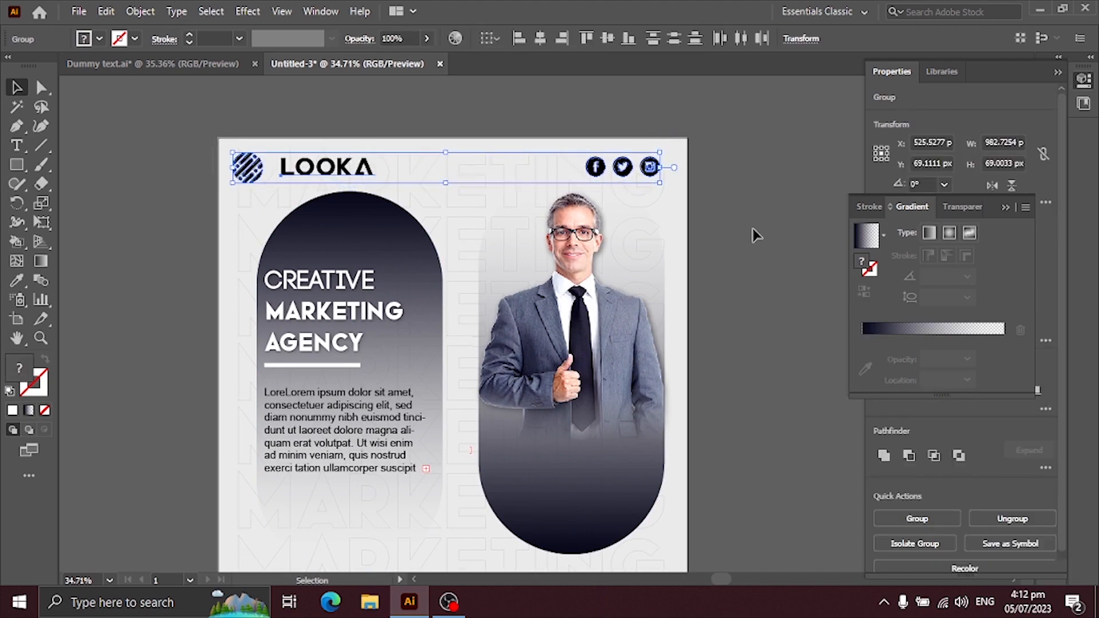
click(722, 307)
Copy the CONTACT NOW button from Dummy text.ai and place it below the paragraph in the post.
key(space)
drag(694, 322, 618, 224)
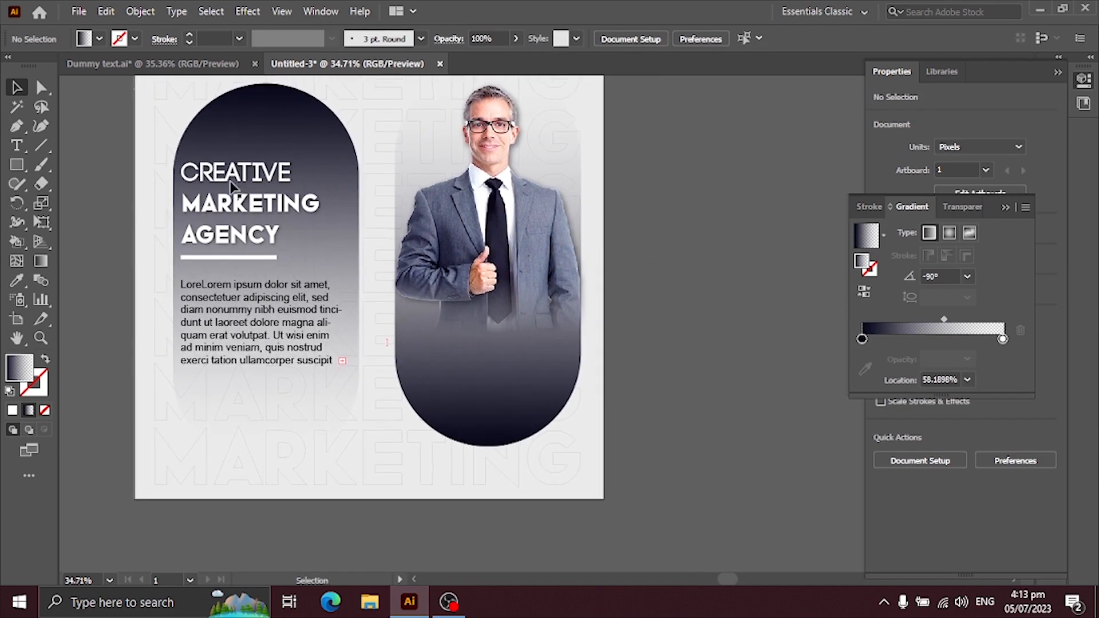
click(188, 63)
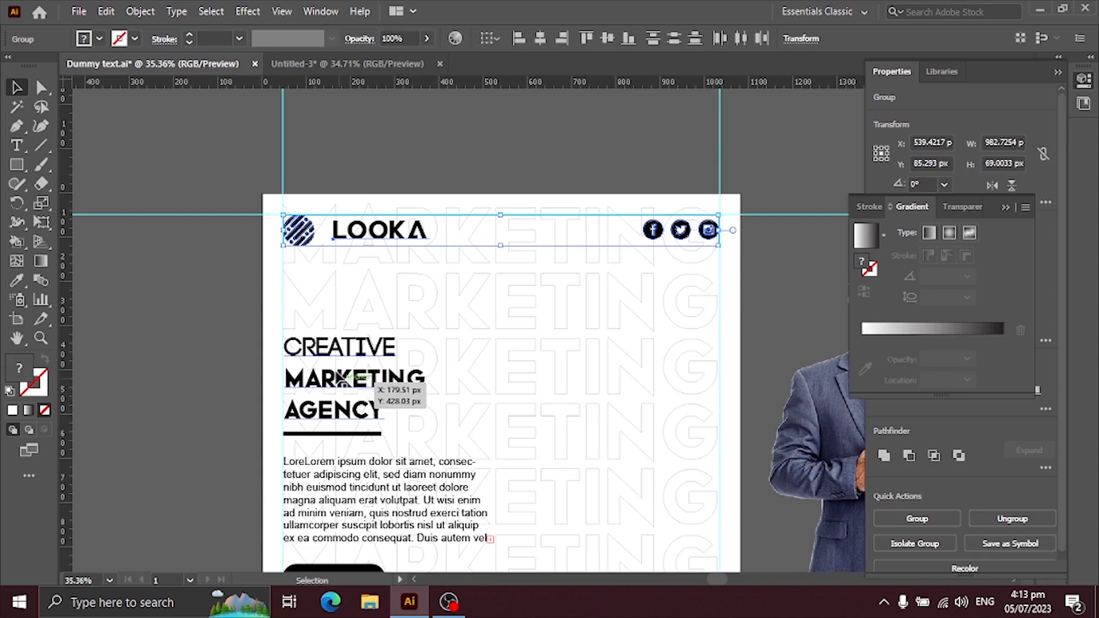
scroll(382, 332, down, 4)
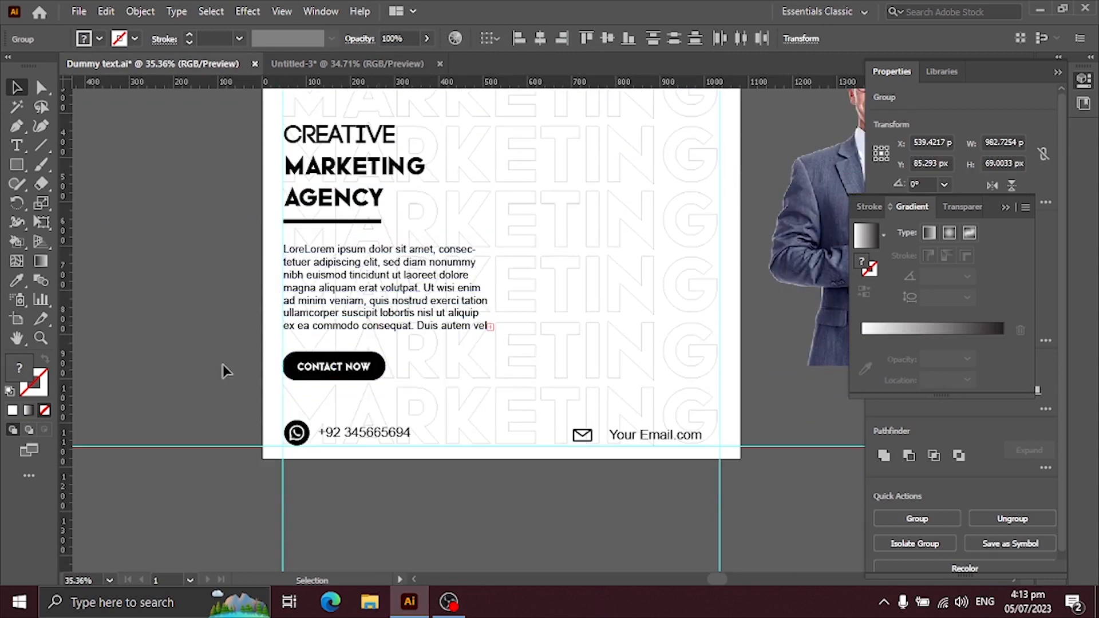
drag(285, 372, 239, 431)
click(39, 337)
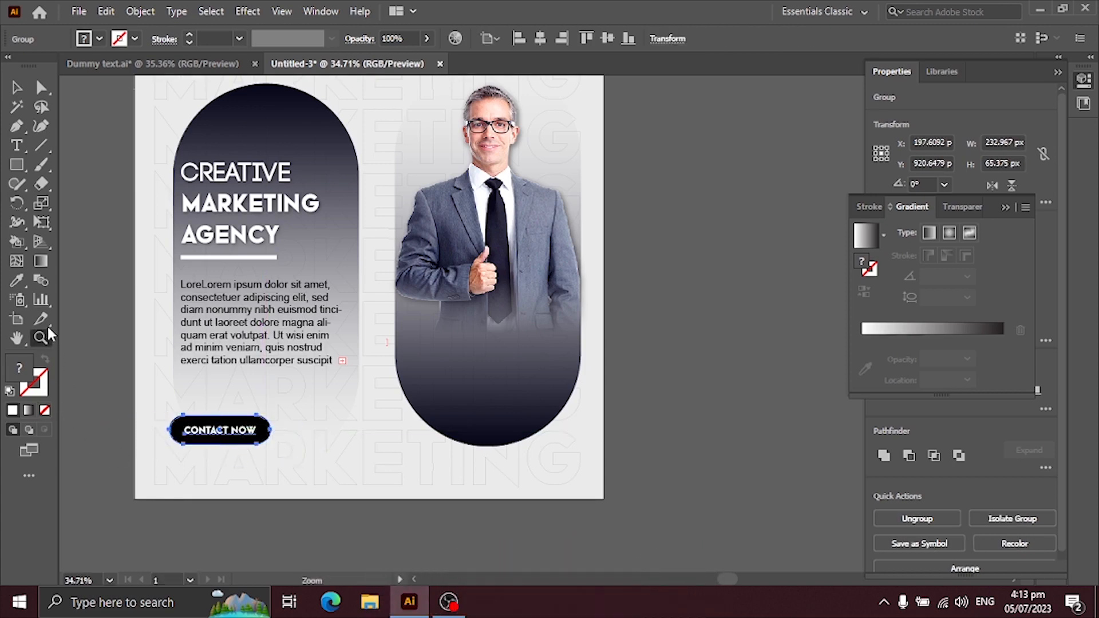
Show the rulers, place a vertical guide on the left pill's left edge and align the CONTACT NOW button to it.
key(ctrl+r)
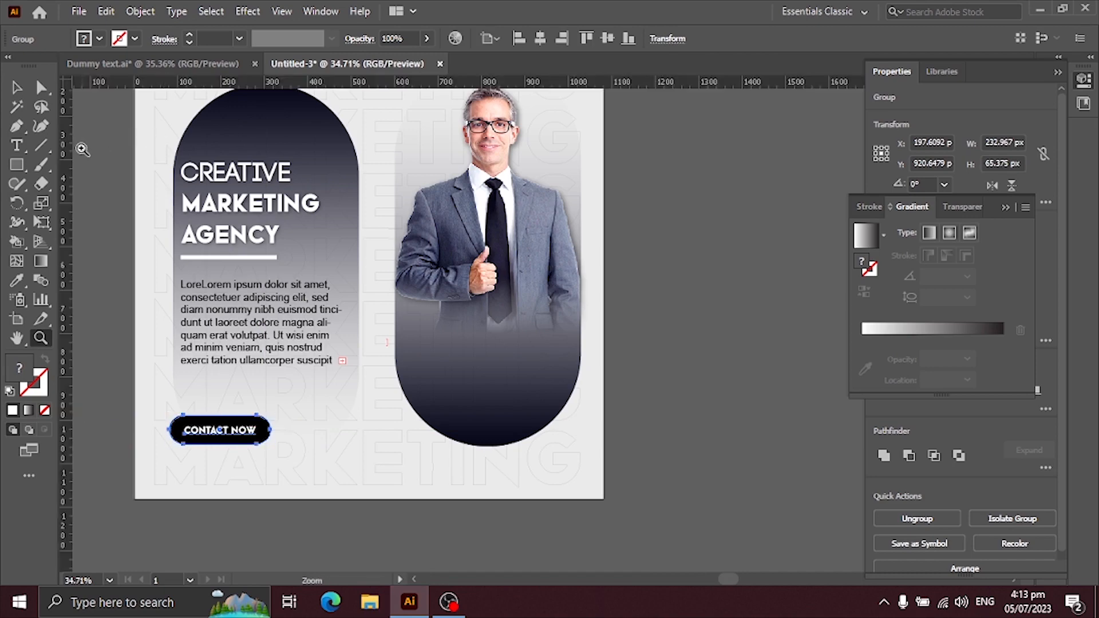
drag(73, 160, 173, 173)
click(216, 431)
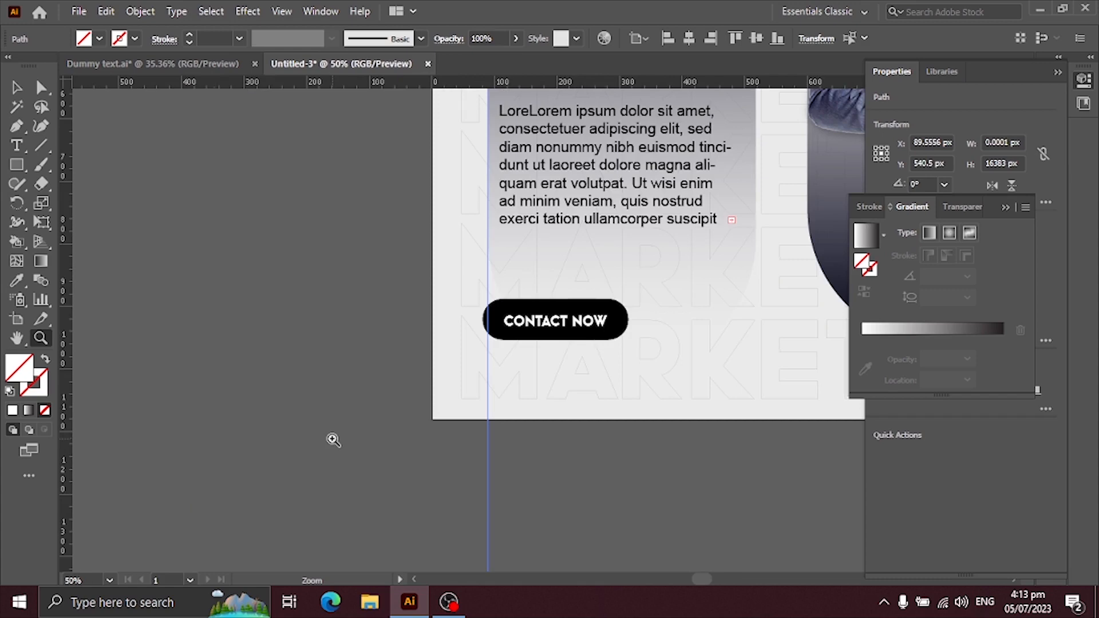
key(v)
drag(530, 329, 535, 330)
drag(558, 380, 237, 397)
drag(366, 378, 309, 355)
click(389, 453)
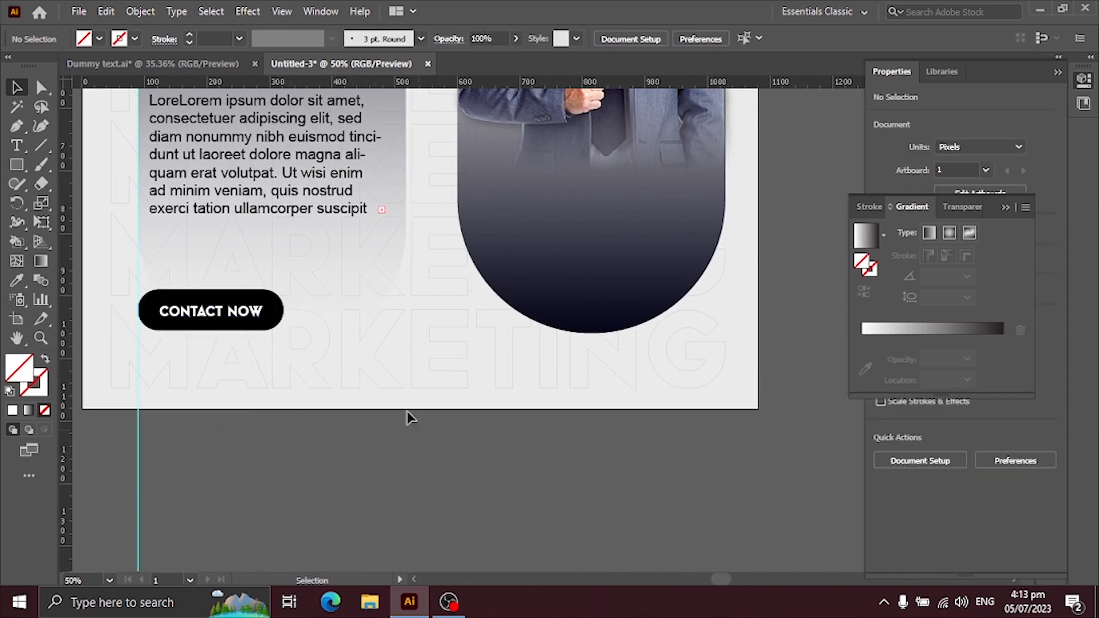
Copy the WhatsApp number and email row from Dummy text.ai to the post's bottom, starting at the vertical guide.
click(206, 64)
drag(525, 533, 379, 503)
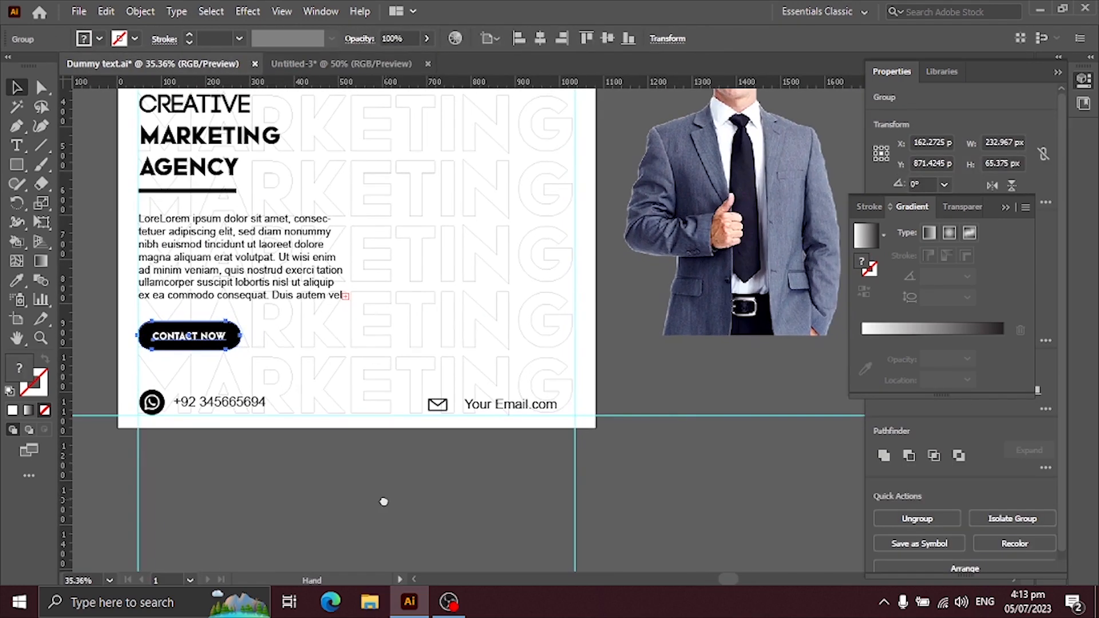
click(97, 399)
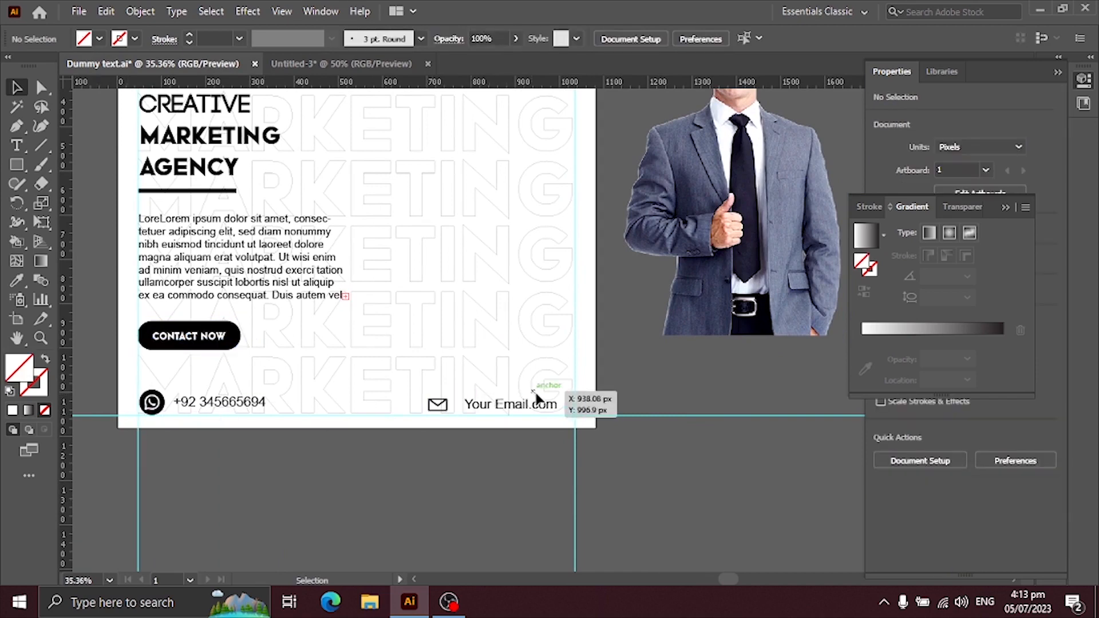
drag(565, 404, 305, 261)
drag(244, 388, 165, 386)
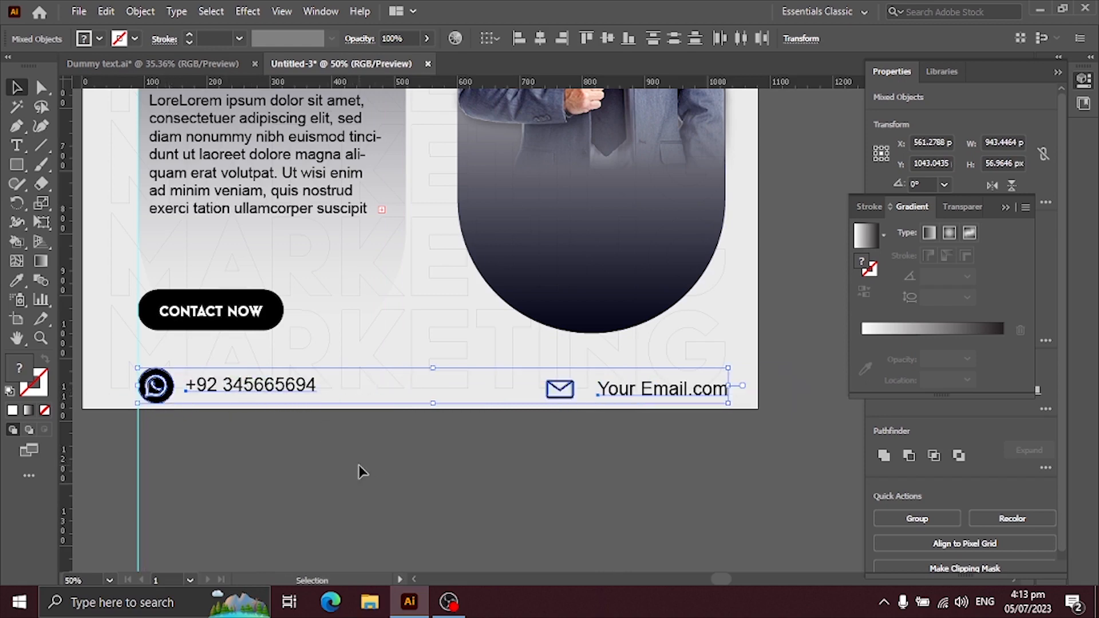
Shift the vertical guide toward the artboard's left edge and add margin guides near the right and bottom edges.
click(222, 476)
drag(138, 462, 103, 467)
drag(63, 185, 732, 303)
drag(511, 83, 527, 396)
Move the WhatsApp and email contact row up by 10 px above the bottom guide.
drag(128, 367, 673, 388)
key(shift+Up)
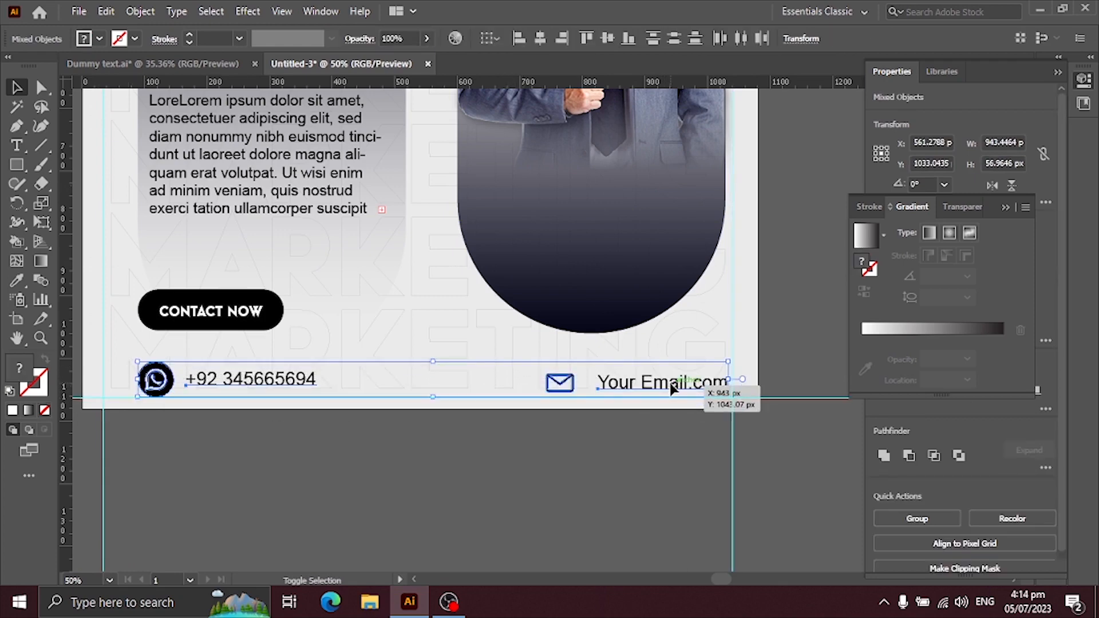
click(818, 296)
Add a horizontal margin guide along the top of the logo row at about Y 36 px.
drag(429, 231, 428, 427)
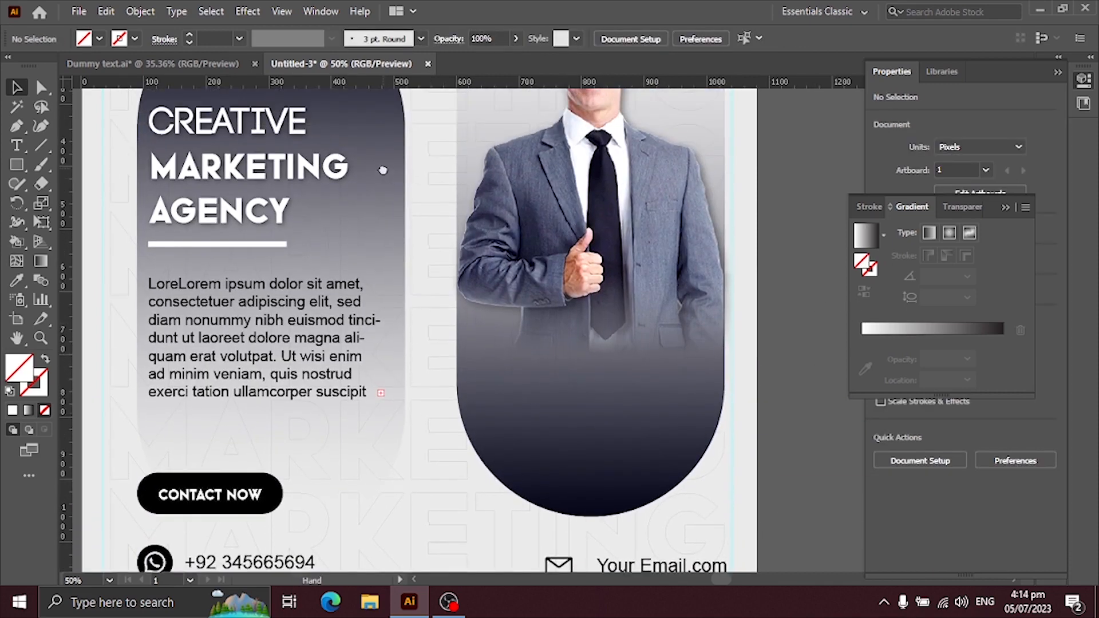
drag(382, 169, 370, 336)
drag(341, 84, 353, 193)
scroll(383, 297, down, 3)
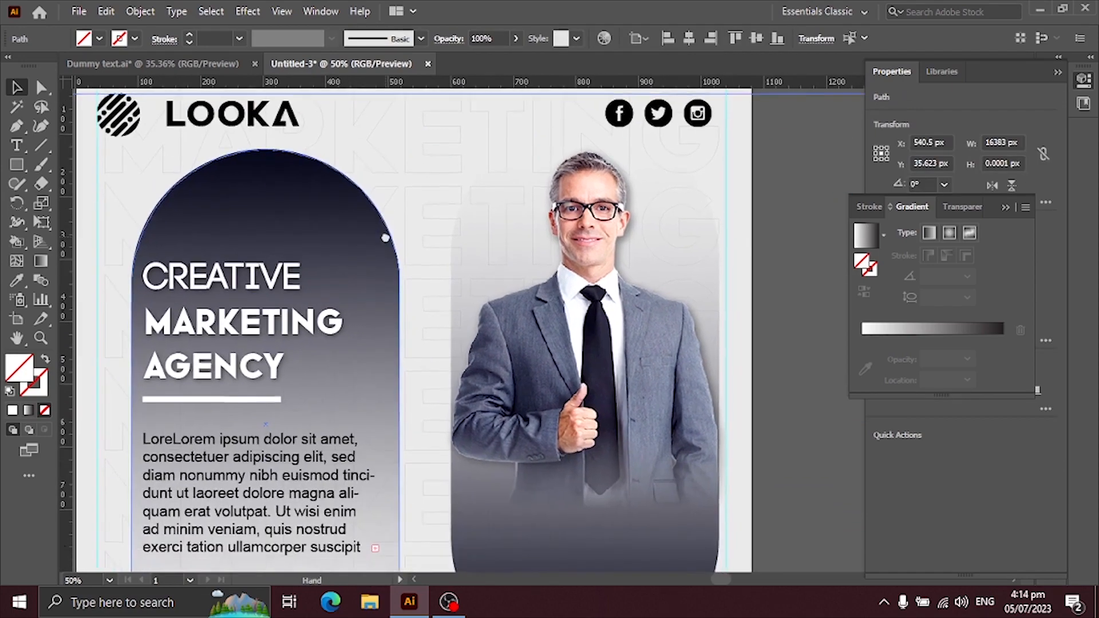
scroll(454, 309, down, 2)
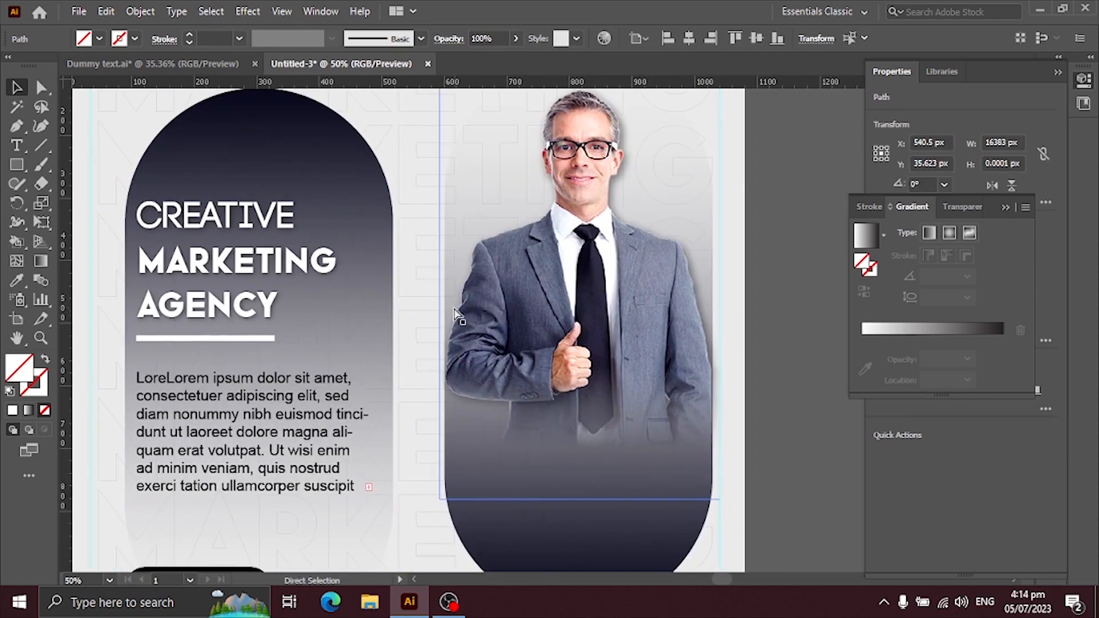
key(ctrl+0)
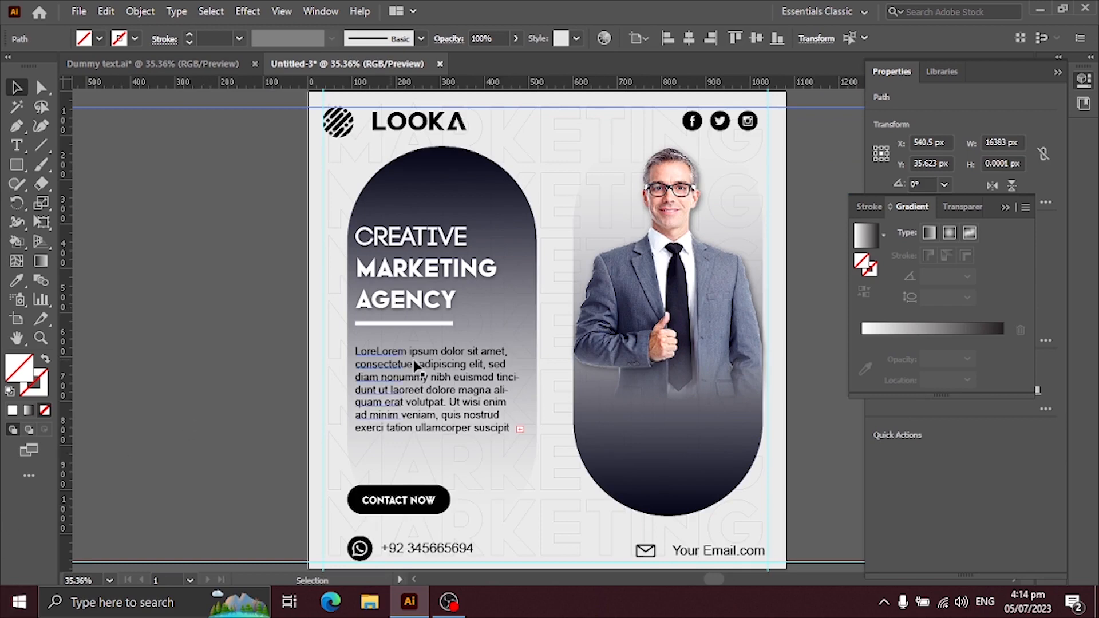
Nudge the WhatsApp and email contact row up by another 8 px.
scroll(400, 355, down, 2)
scroll(435, 344, right, 3)
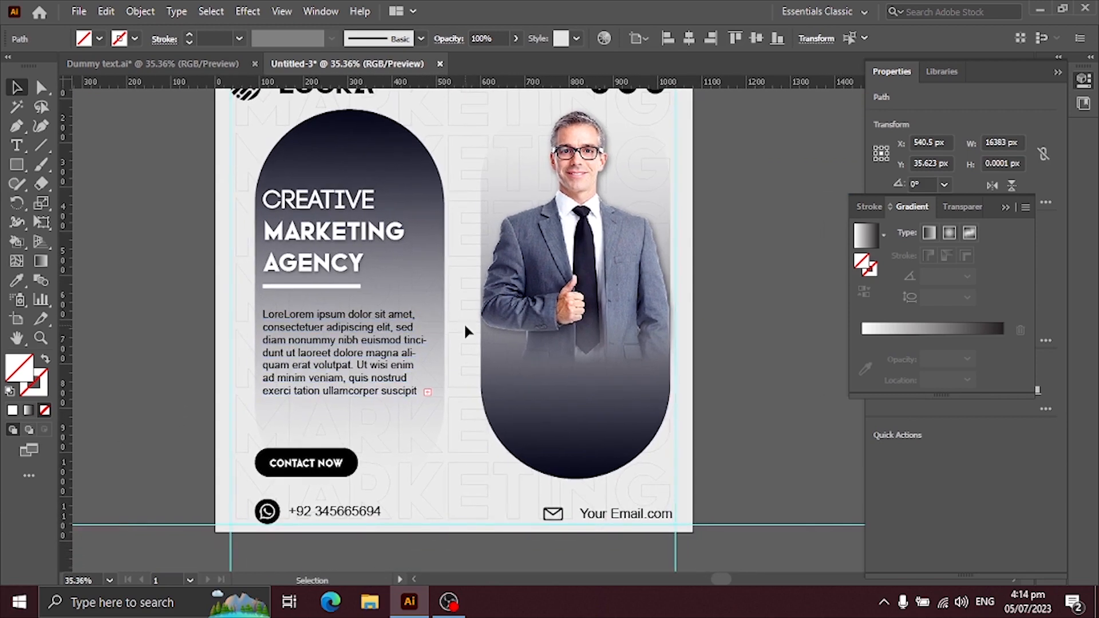
drag(239, 509, 641, 522)
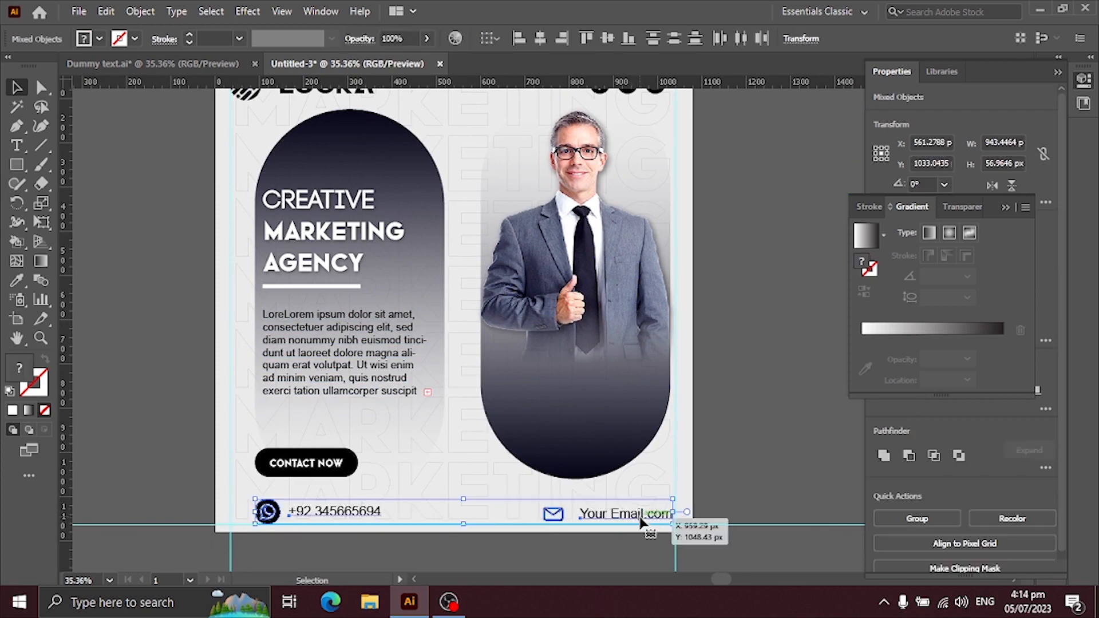
key(Up)
key(Up)
key(Up)
key(Up)
key(Up)
key(Up)
key(Up)
key(Up)
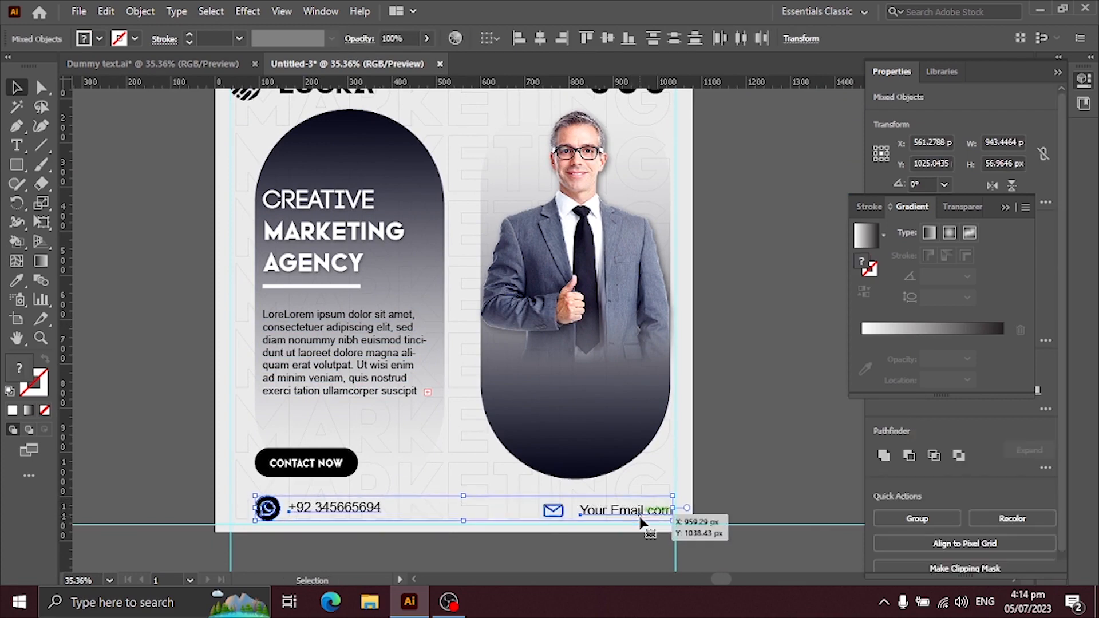
click(815, 226)
drag(773, 223, 712, 253)
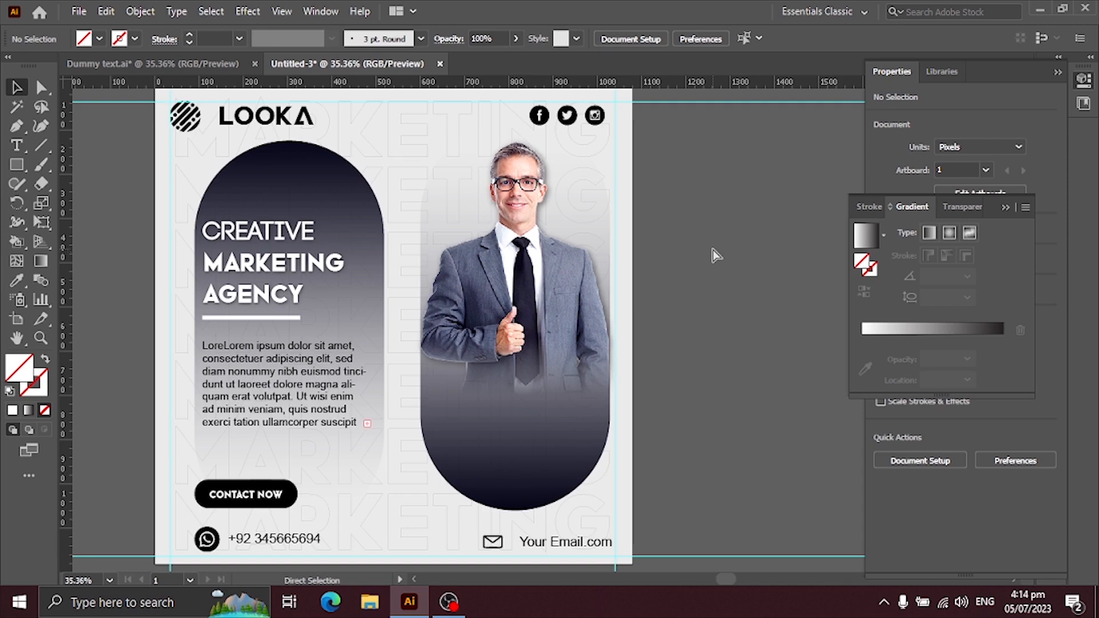
scroll(712, 249, left, 5)
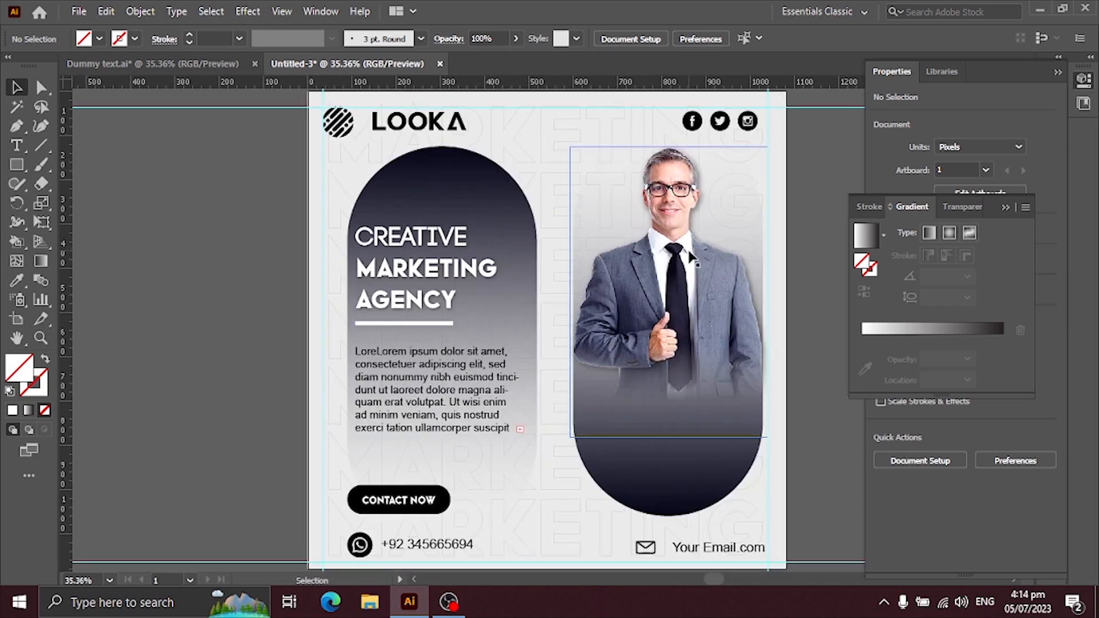
scroll(545, 334, down, 2)
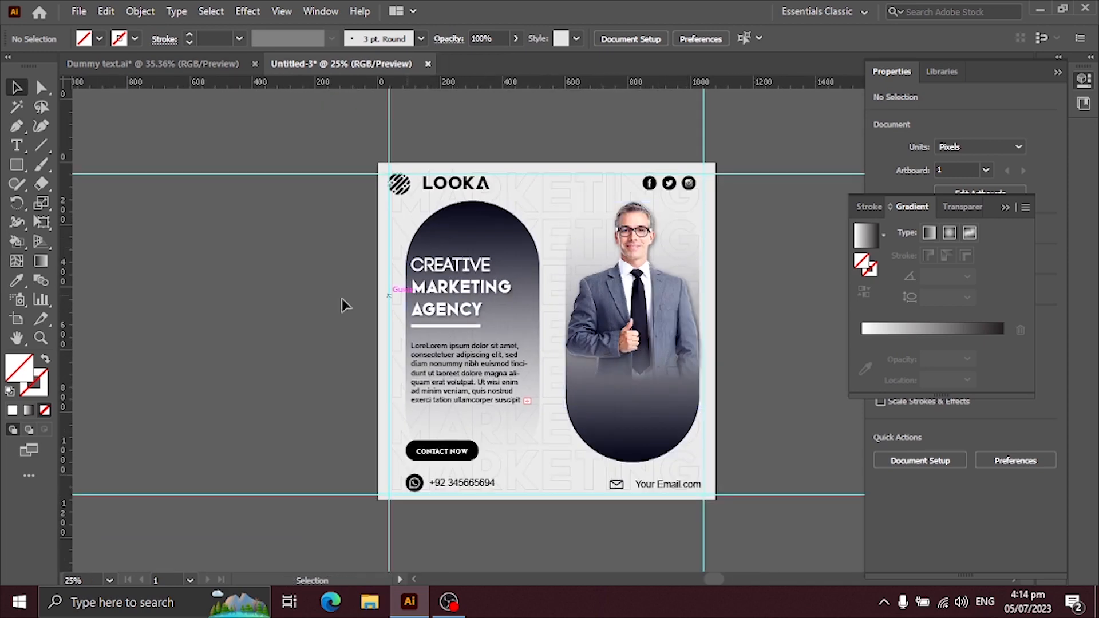